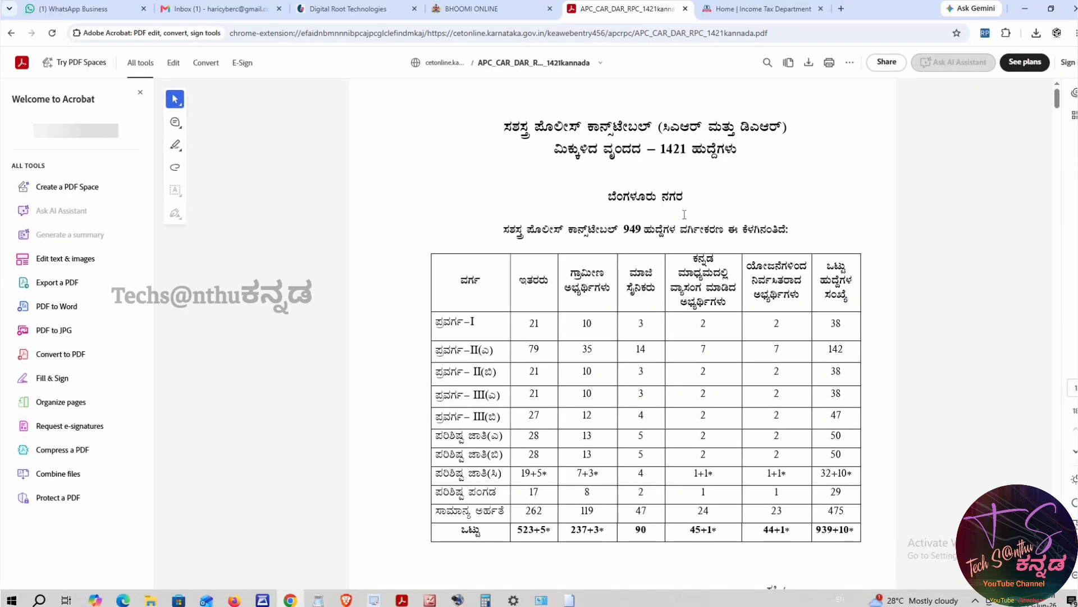
Leave the PDF for the CAR/DAR notices page and open the 22.06.2026 online application link.
scroll(716, 283, down, 2)
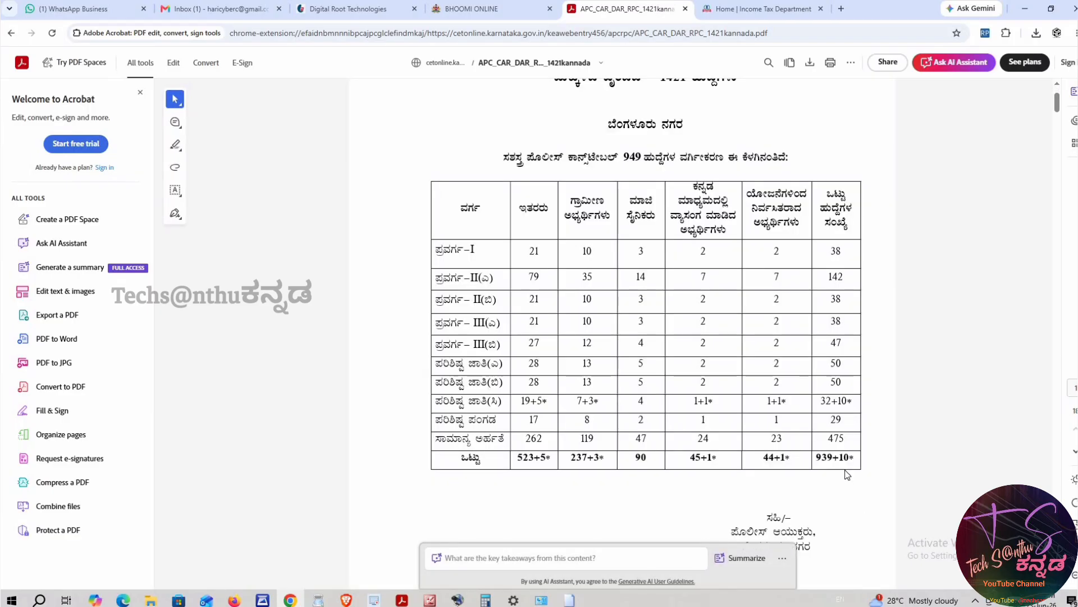
scroll(847, 475, down, 10)
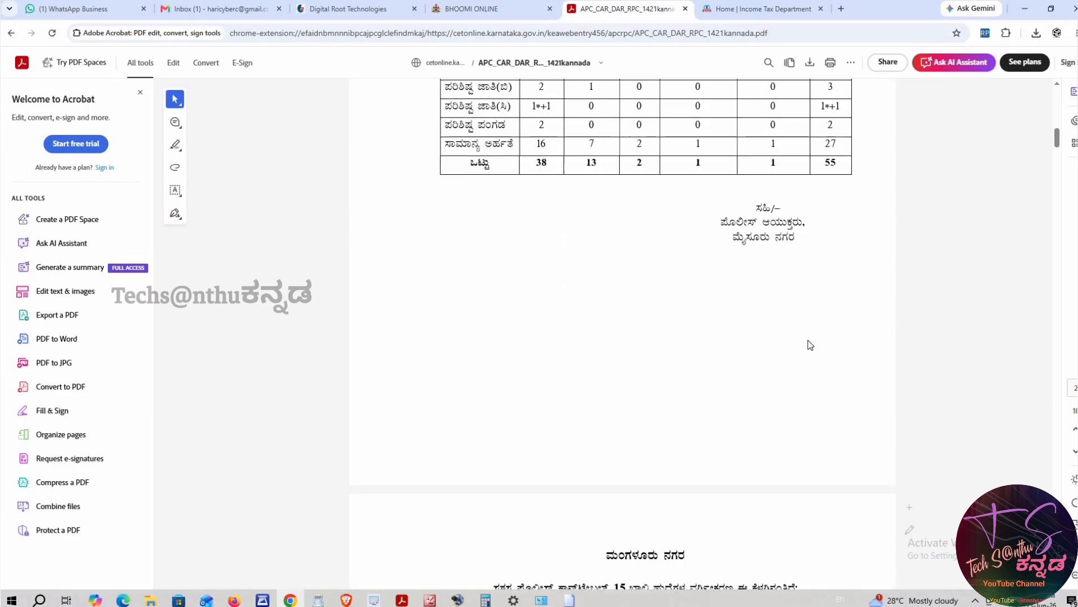
scroll(809, 345, down, 15)
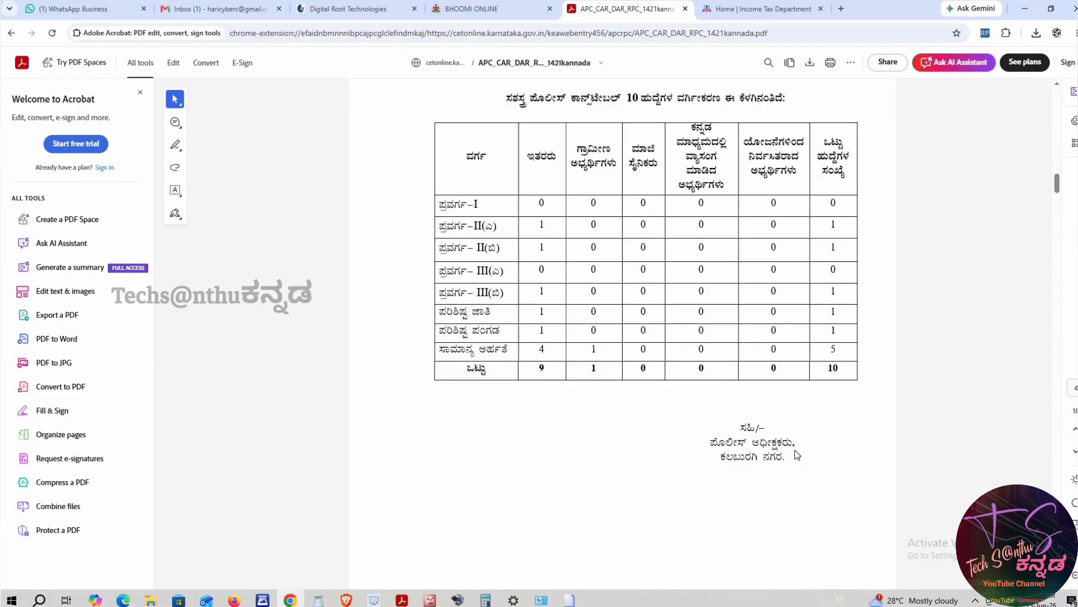
scroll(794, 449, down, 10)
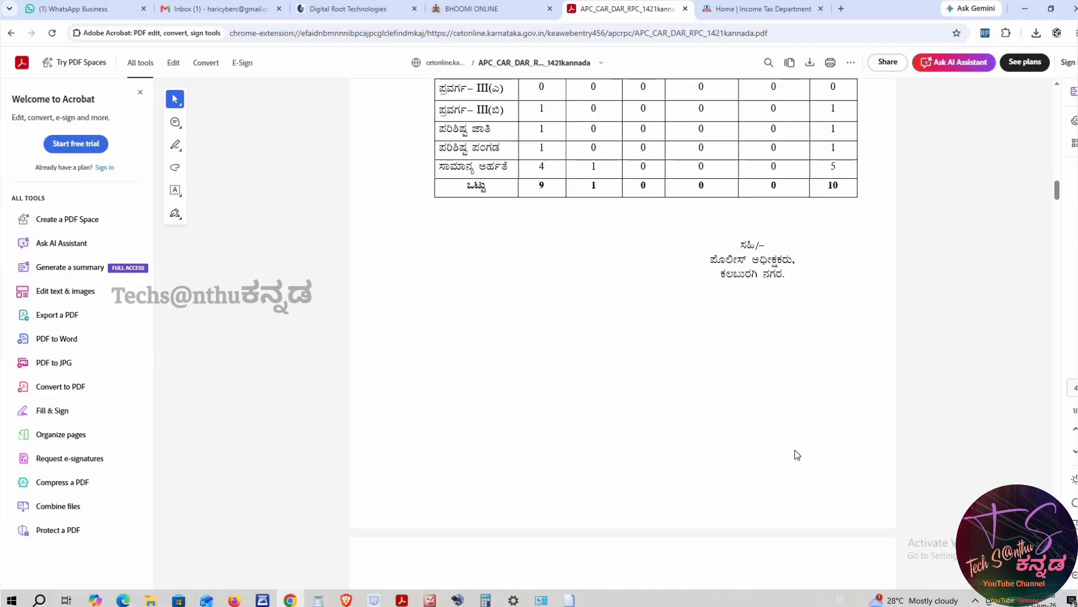
click(11, 33)
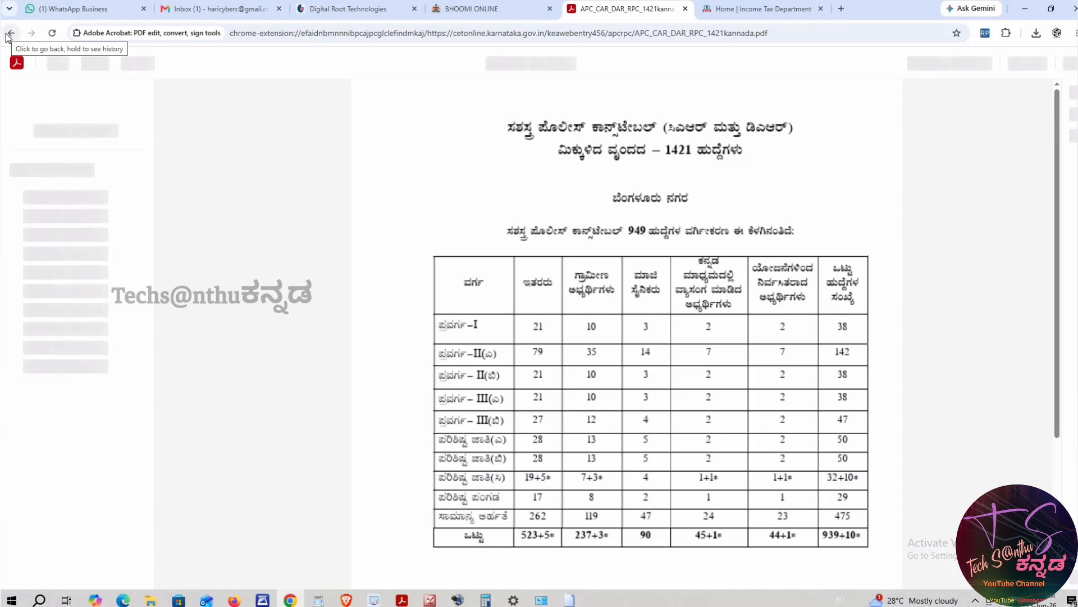
click(10, 34)
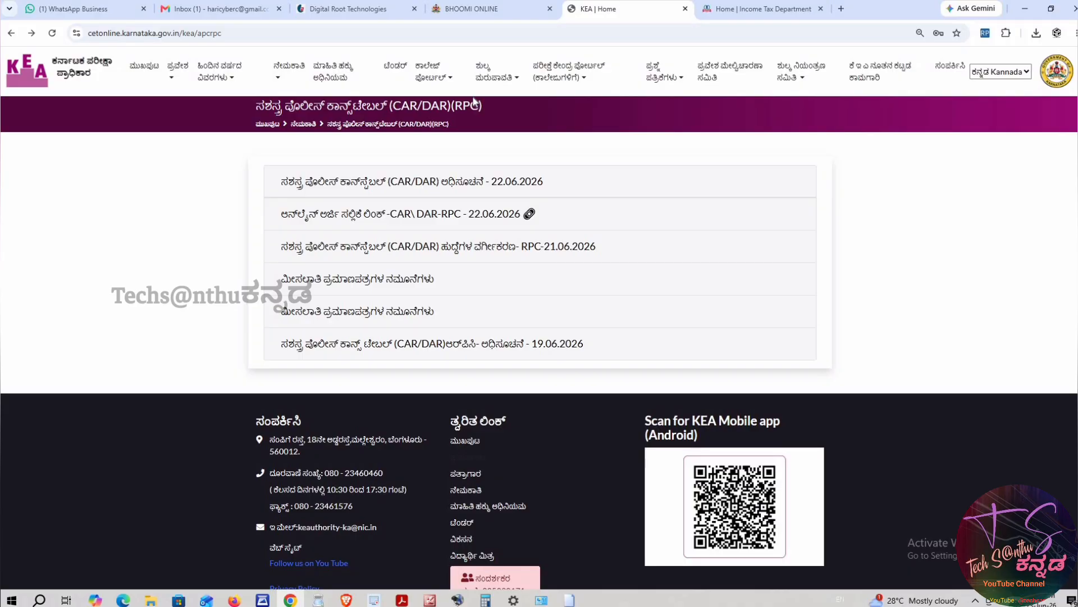
click(450, 217)
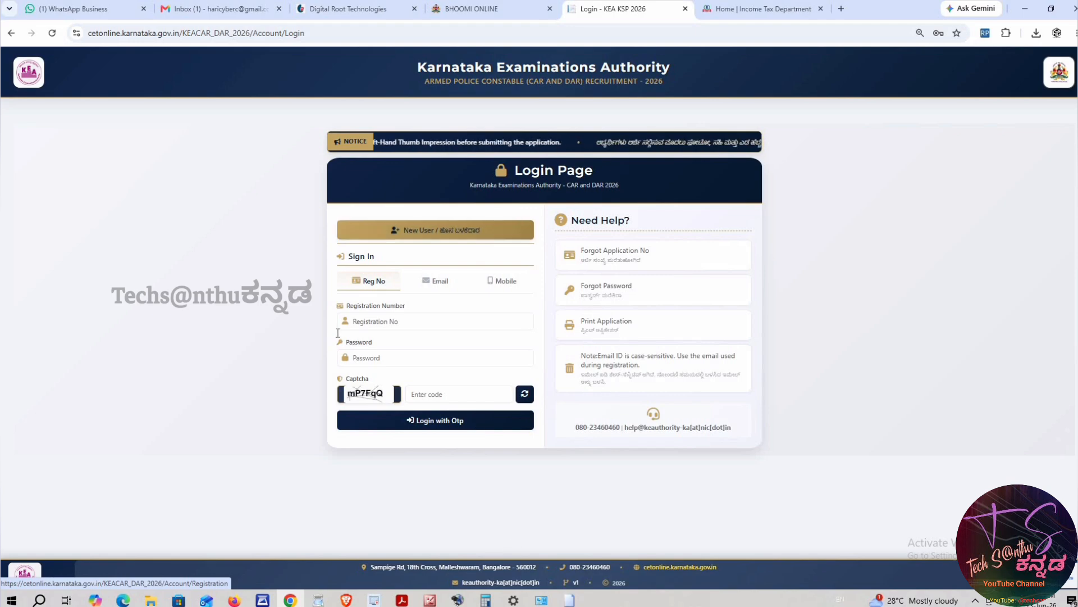
Start a new registration, answer Yes for Karnataka SSLC, and verify the candidate's 10th Std roll number.
click(444, 234)
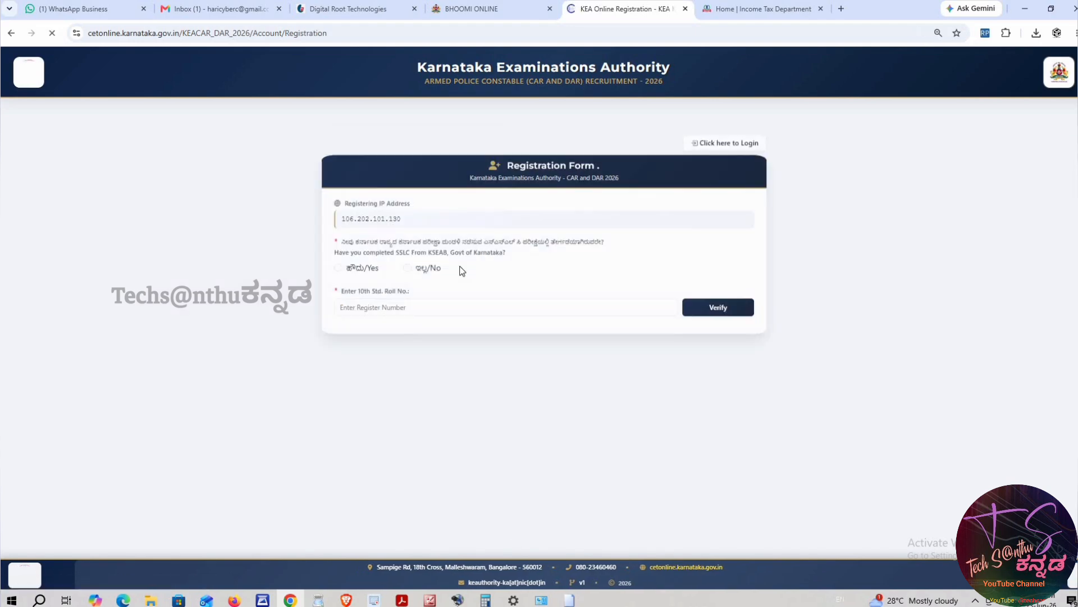
click(339, 268)
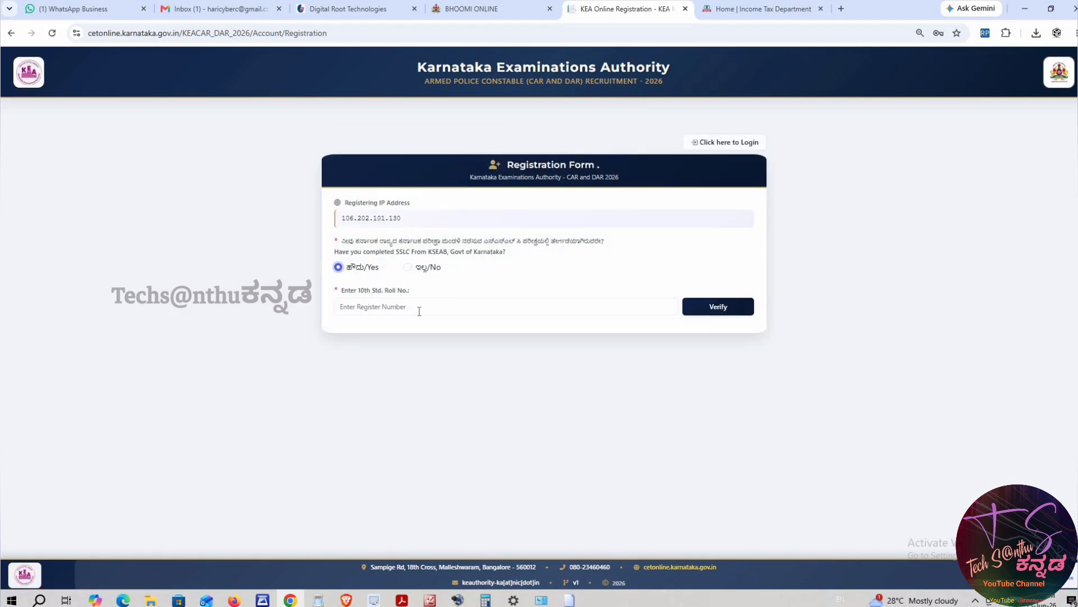
click(419, 311)
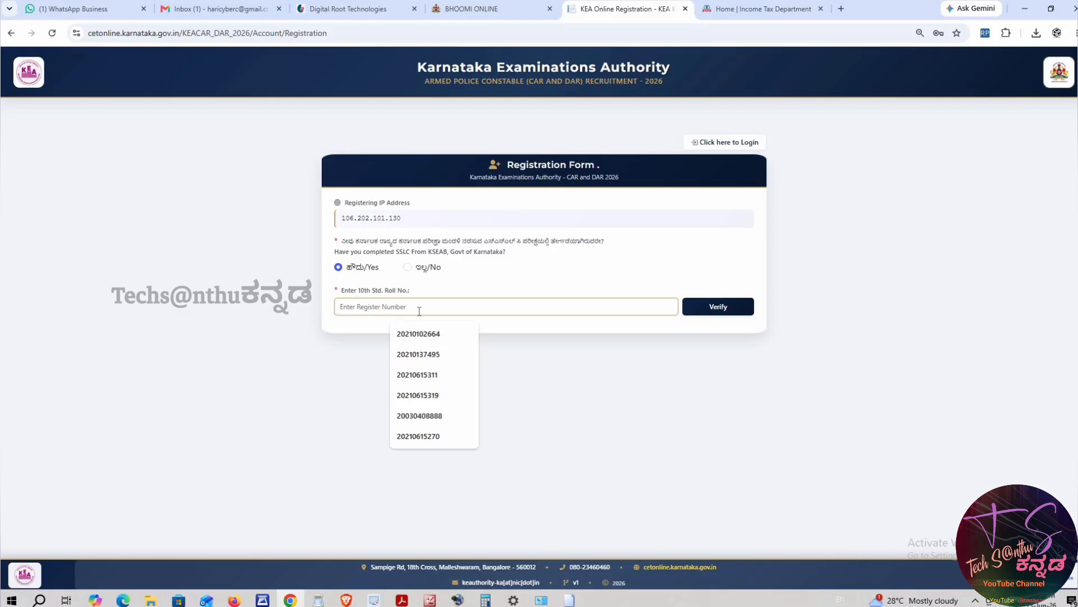
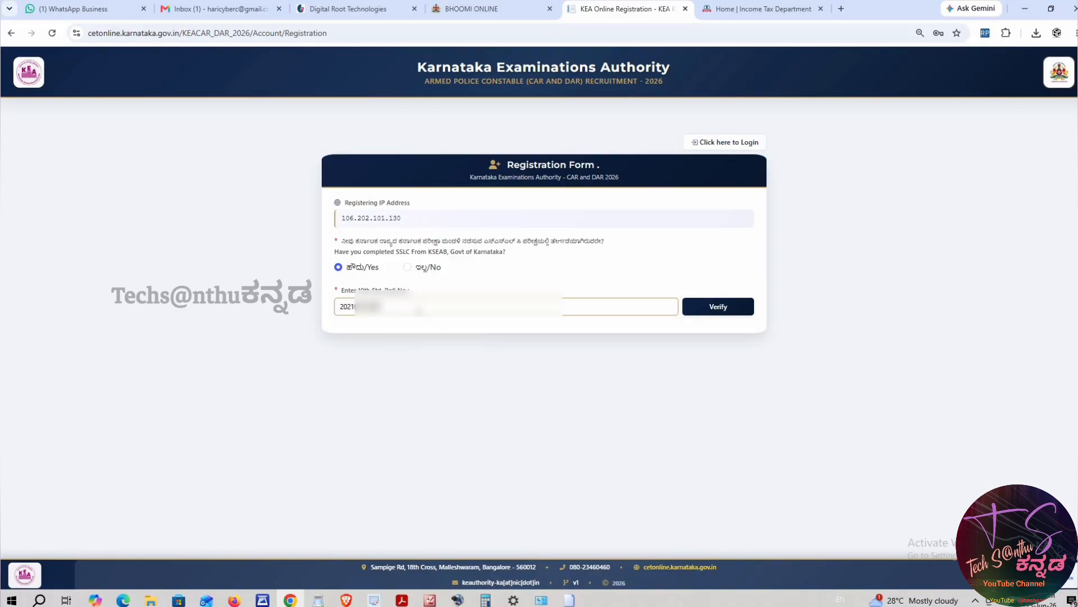
click(700, 314)
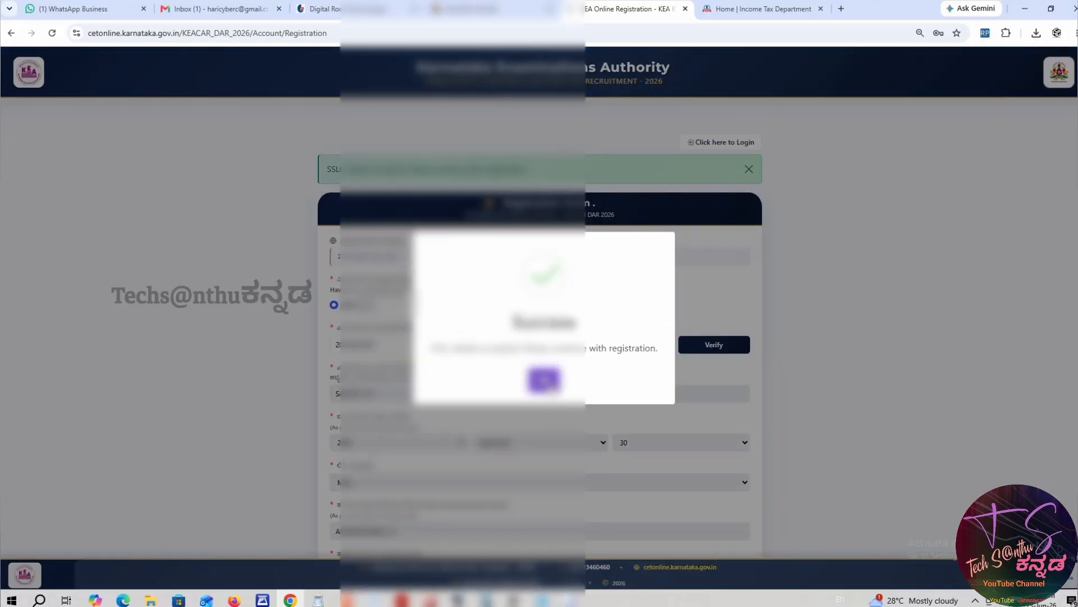
Dismiss the roll-number success message and submit consent for UIDAI Aadhaar verification.
click(545, 381)
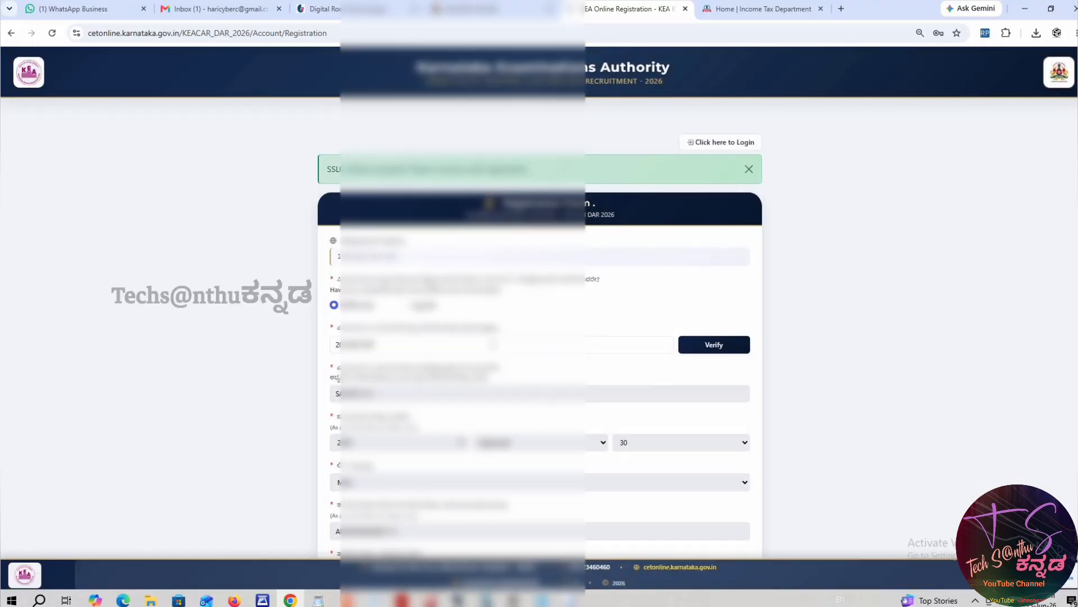
scroll(446, 339, down, 3)
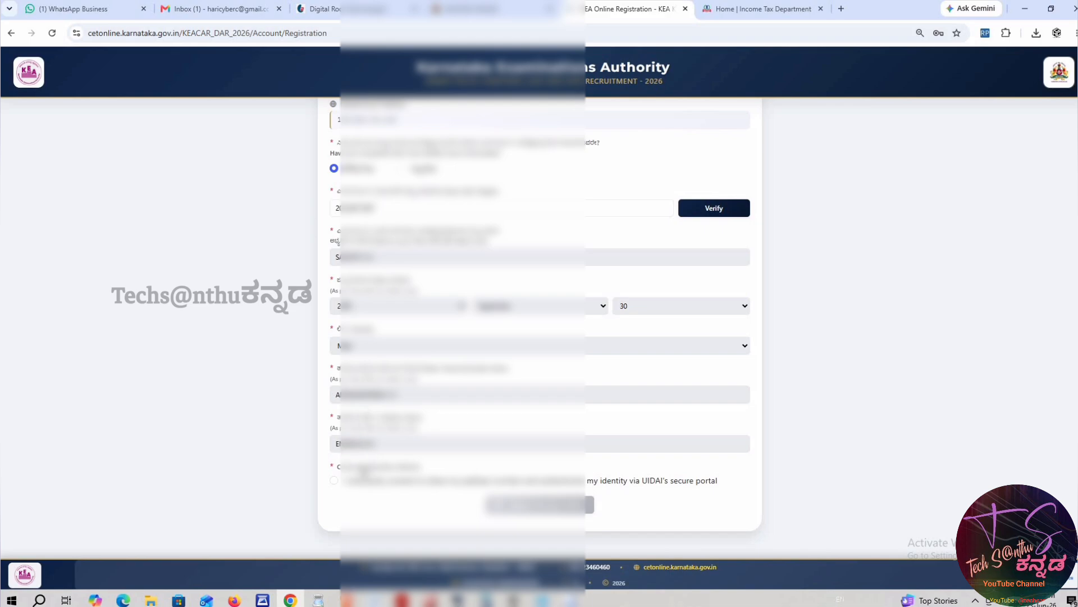
click(334, 481)
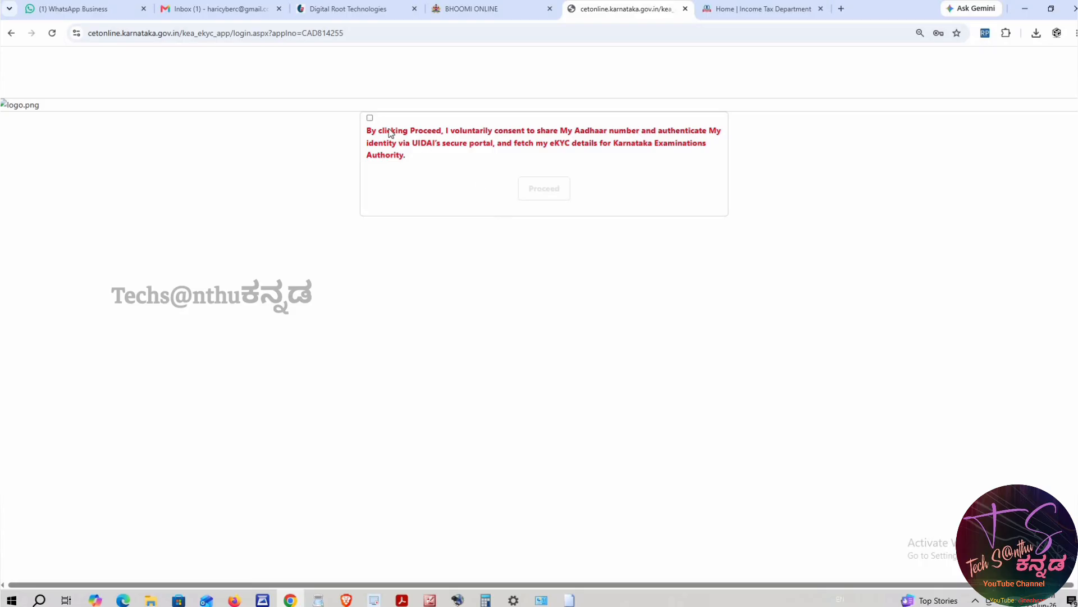
Agree to share details with KEA, enter the Aadhaar number with e-KYC consent, and choose OTP authentication.
click(370, 118)
click(532, 197)
click(399, 314)
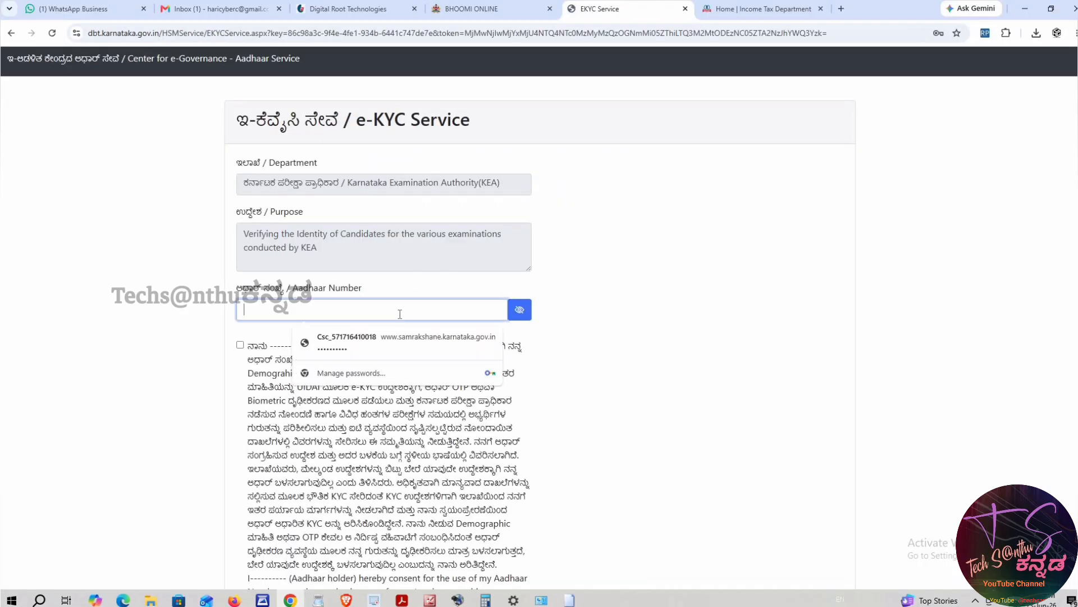
text(•••)
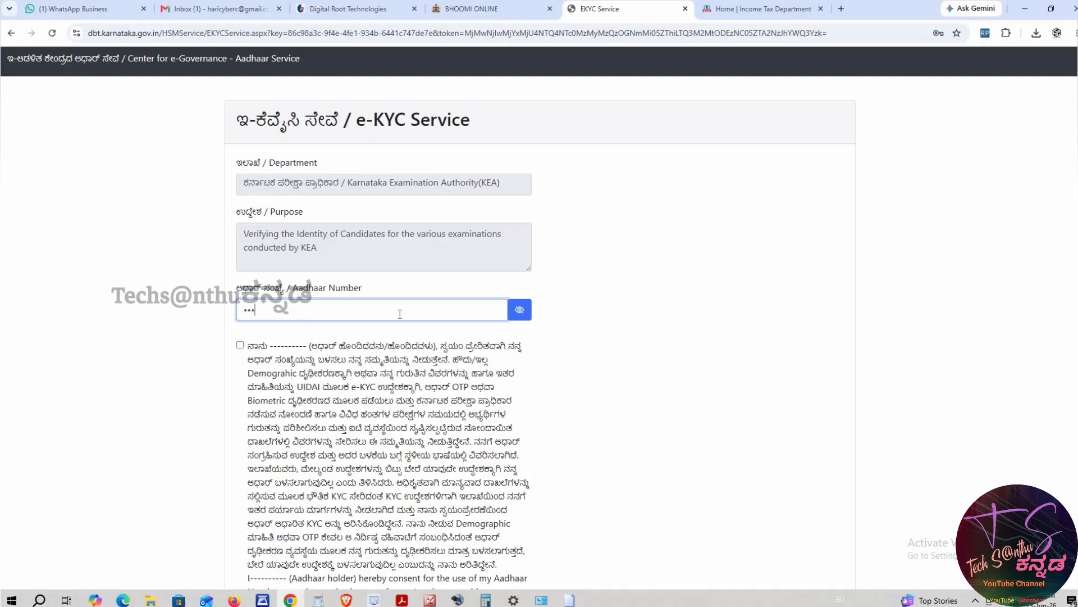
text(•••••)
click(282, 447)
scroll(282, 447, down, 1)
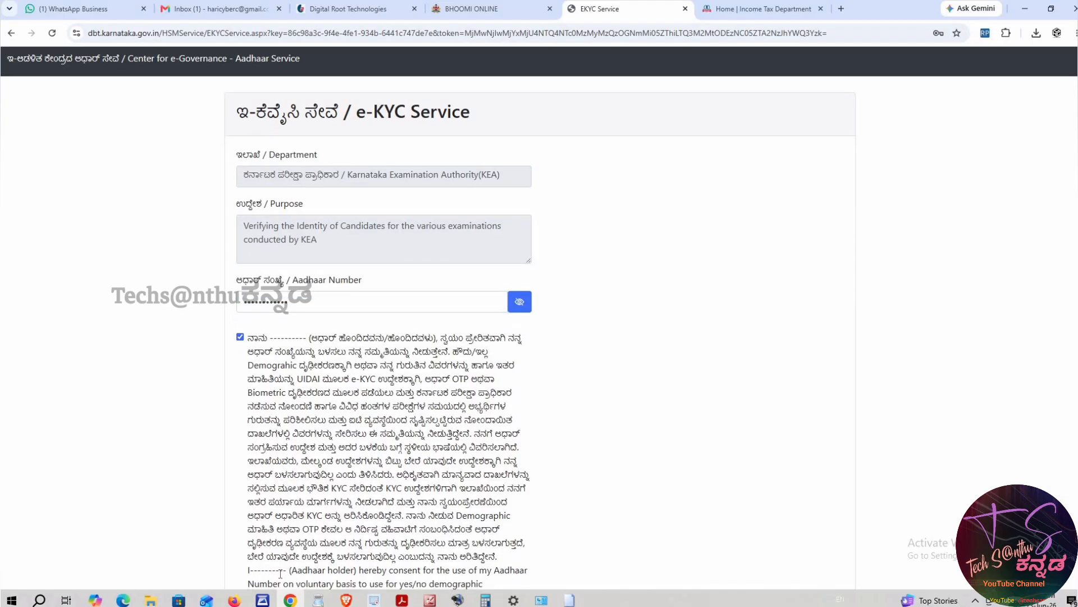
scroll(270, 553, down, 5)
click(245, 553)
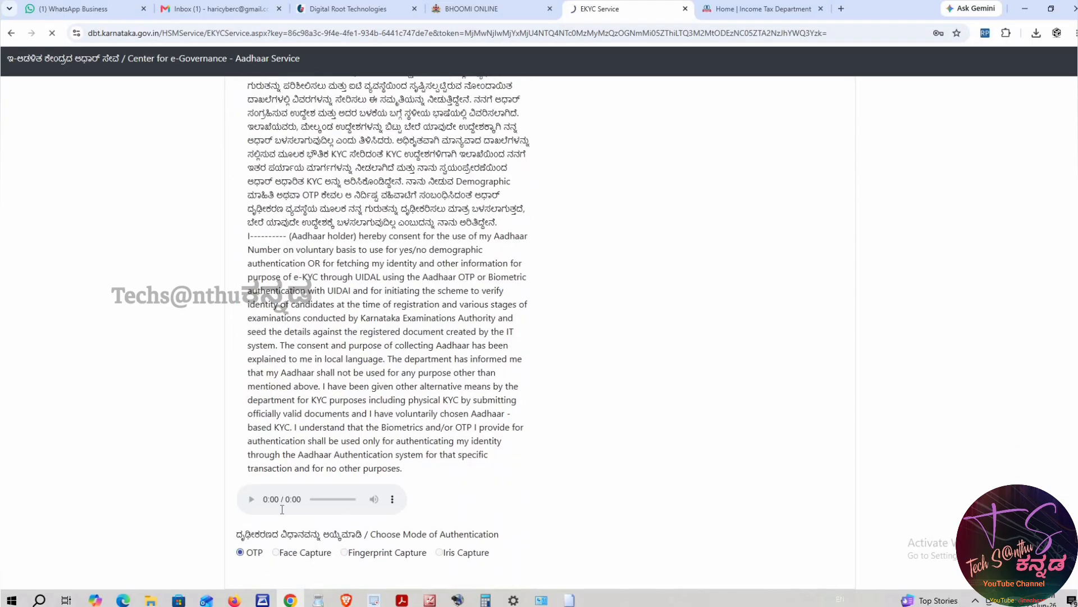
Generate the Aadhaar OTP, enter the received code and submit it.
scroll(284, 504, down, 8)
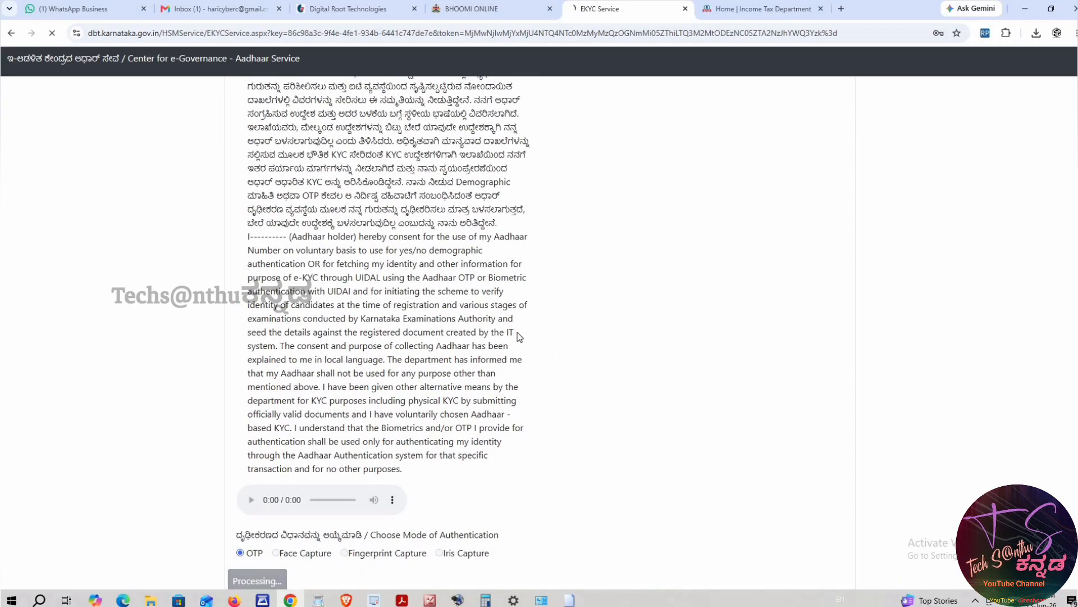
click(258, 579)
click(642, 118)
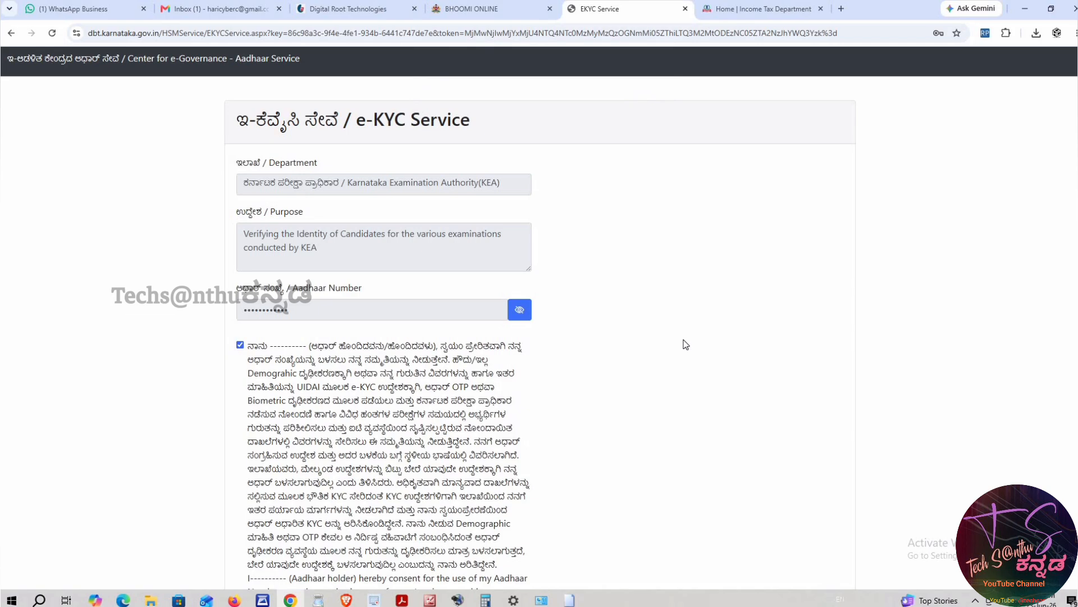
scroll(588, 352, down, 8)
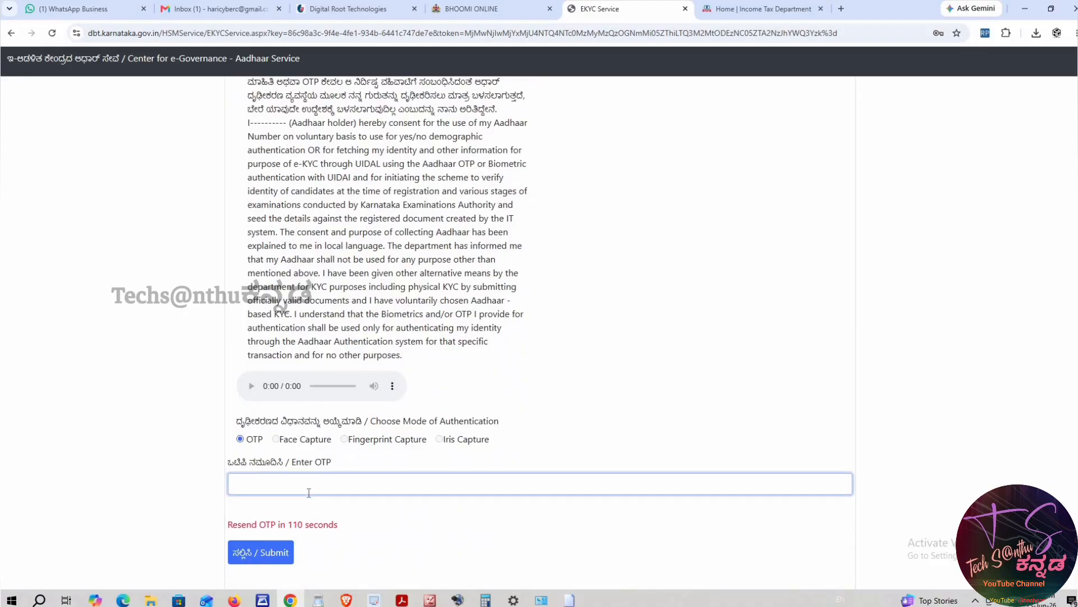
click(975, 599)
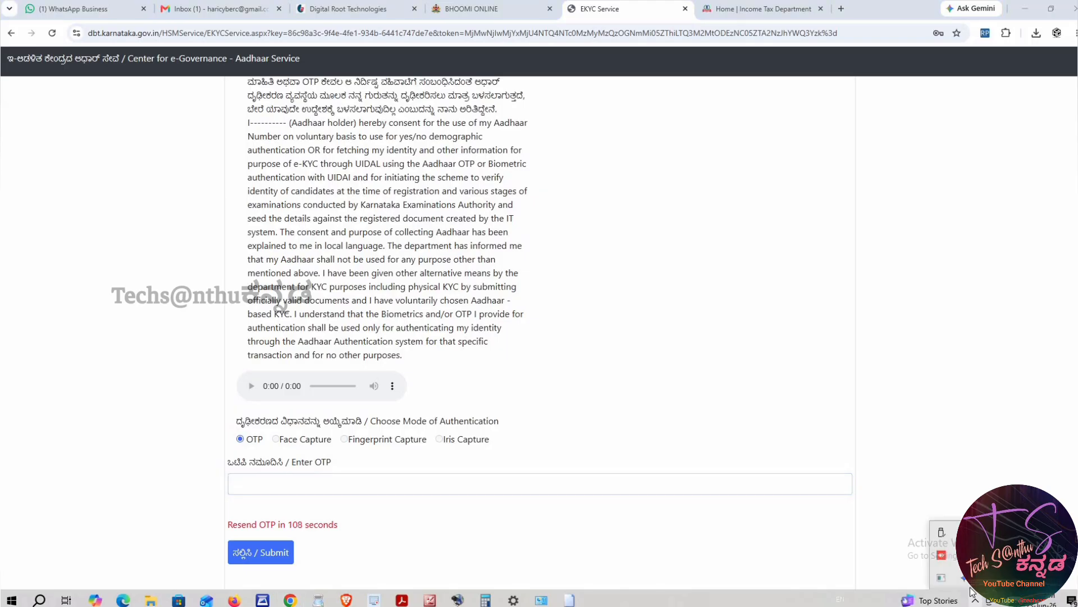
click(308, 490)
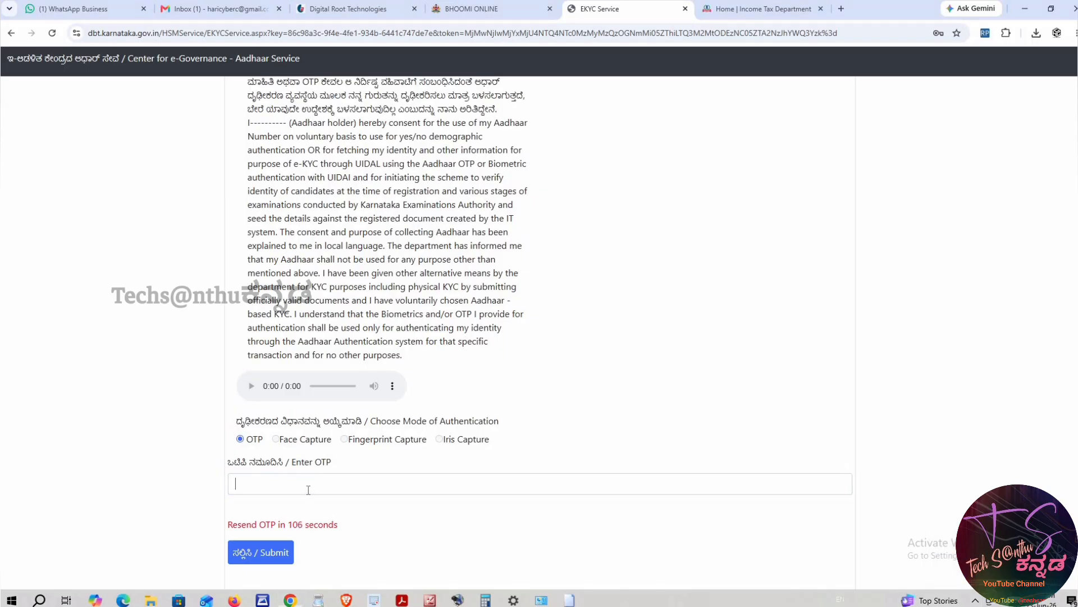
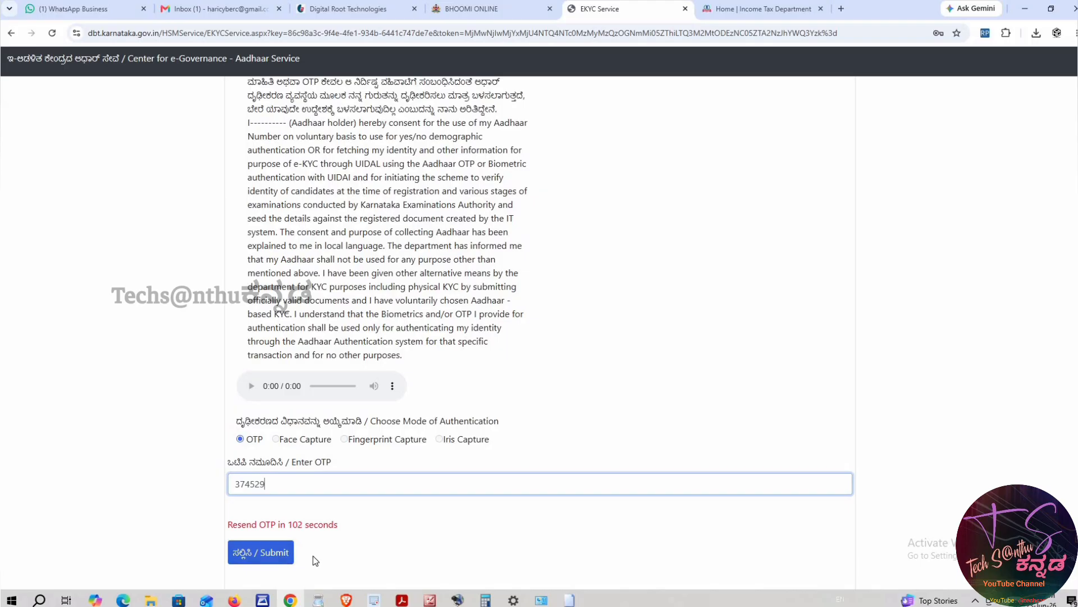
click(289, 555)
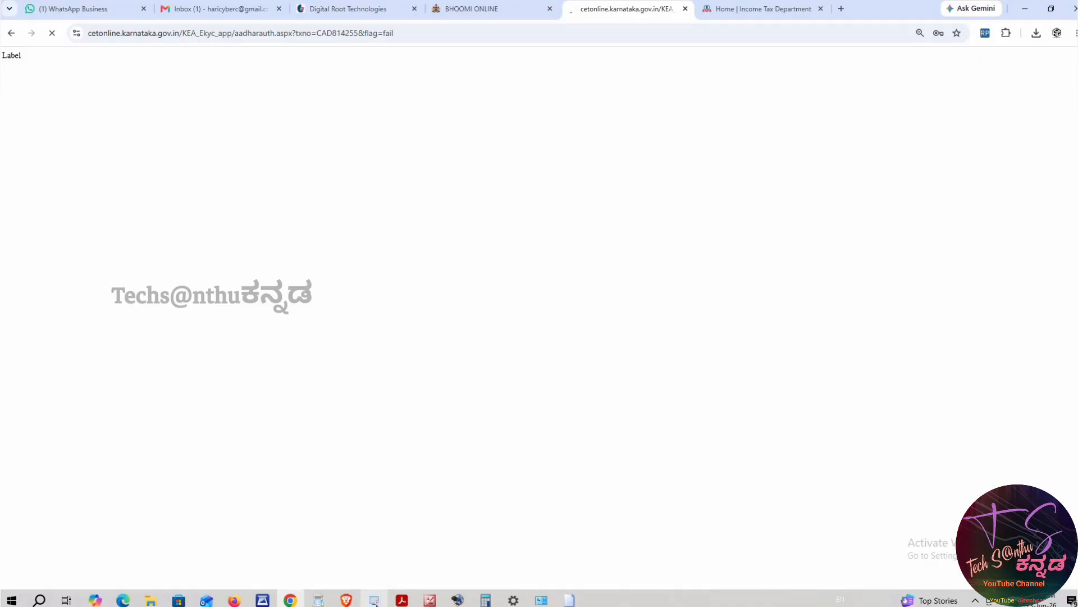
Set the qualification to PU and the nationality to India.
mouse_move(346, 600)
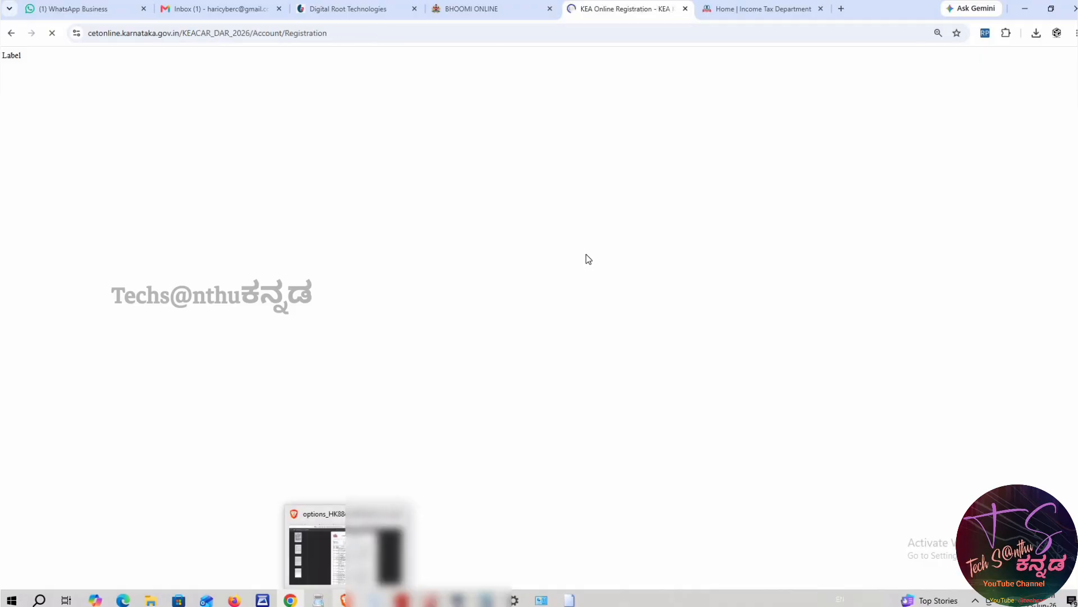
scroll(532, 326, down, 3)
scroll(532, 325, down, 1)
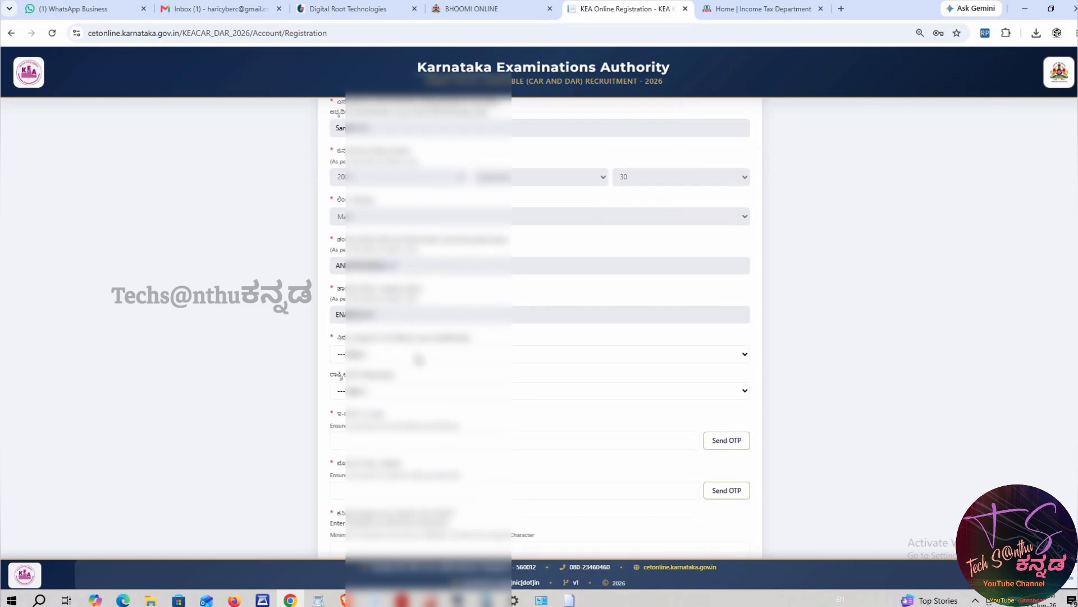
click(371, 355)
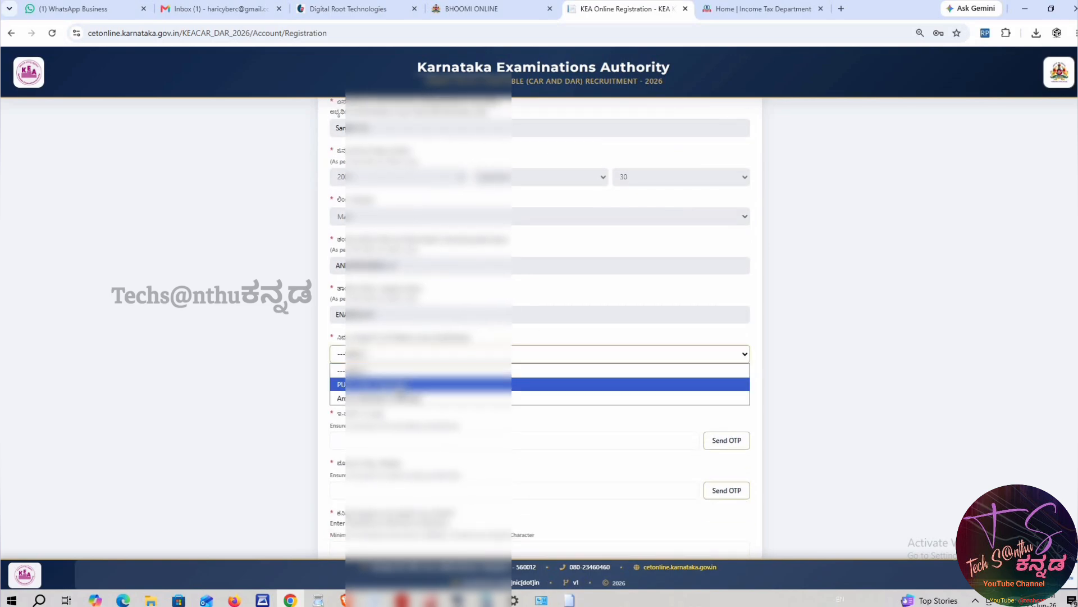
click(371, 384)
click(416, 391)
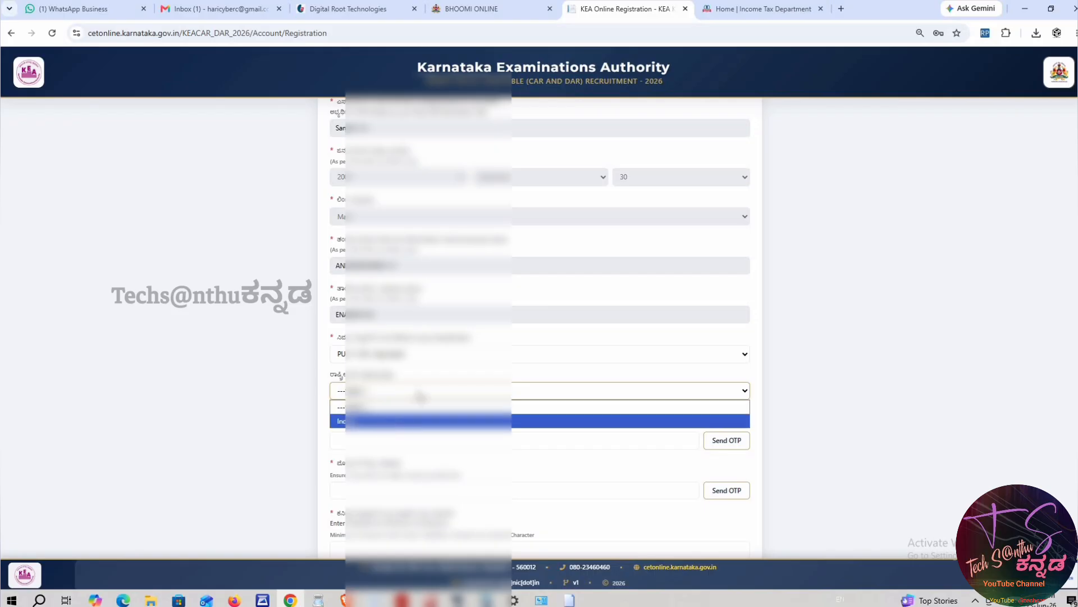
click(408, 420)
Enter the candidate's email address and request an OTP for it.
click(416, 444)
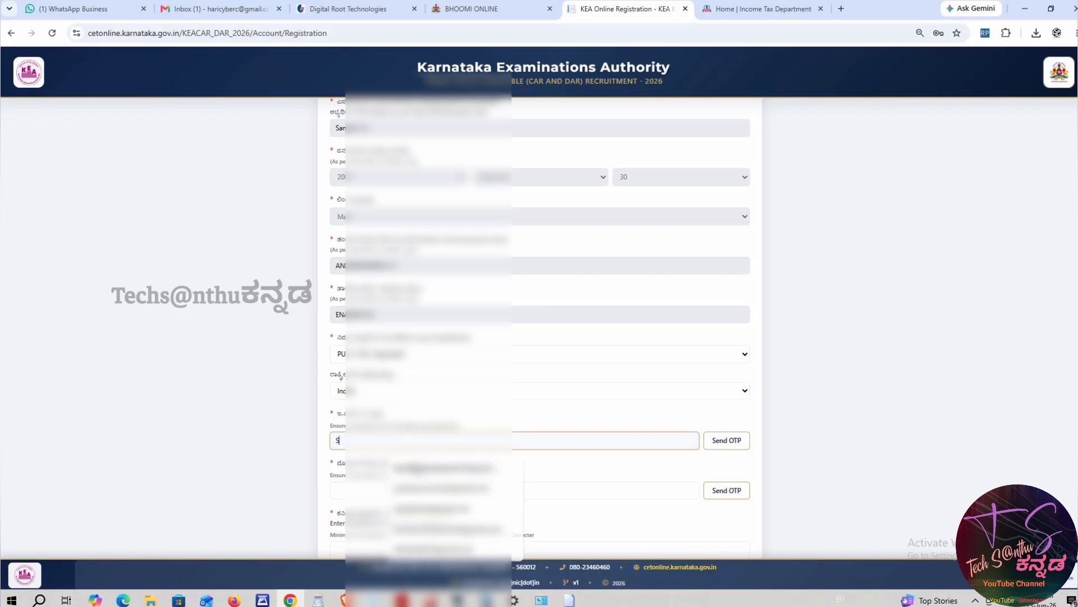
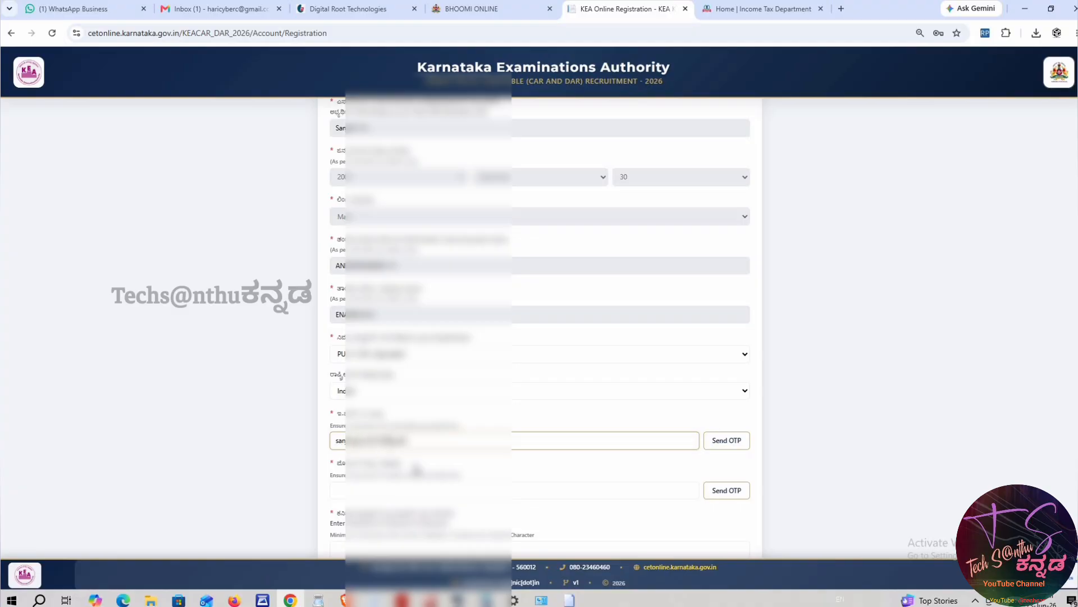
text(ar)
click(745, 441)
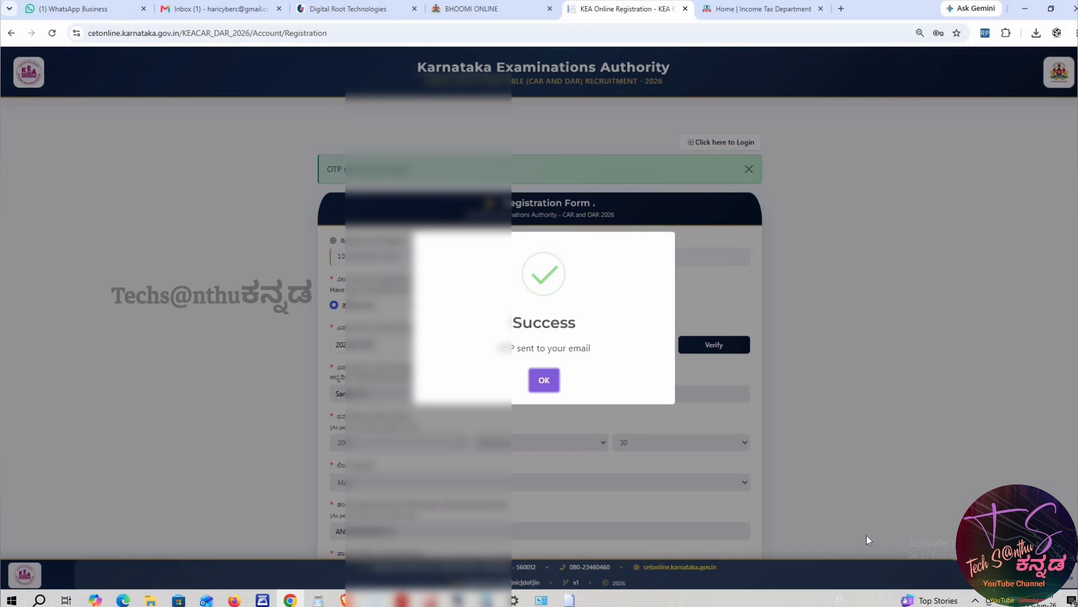
Enter the OTP received by email, verify it, and dismiss the success message.
click(868, 535)
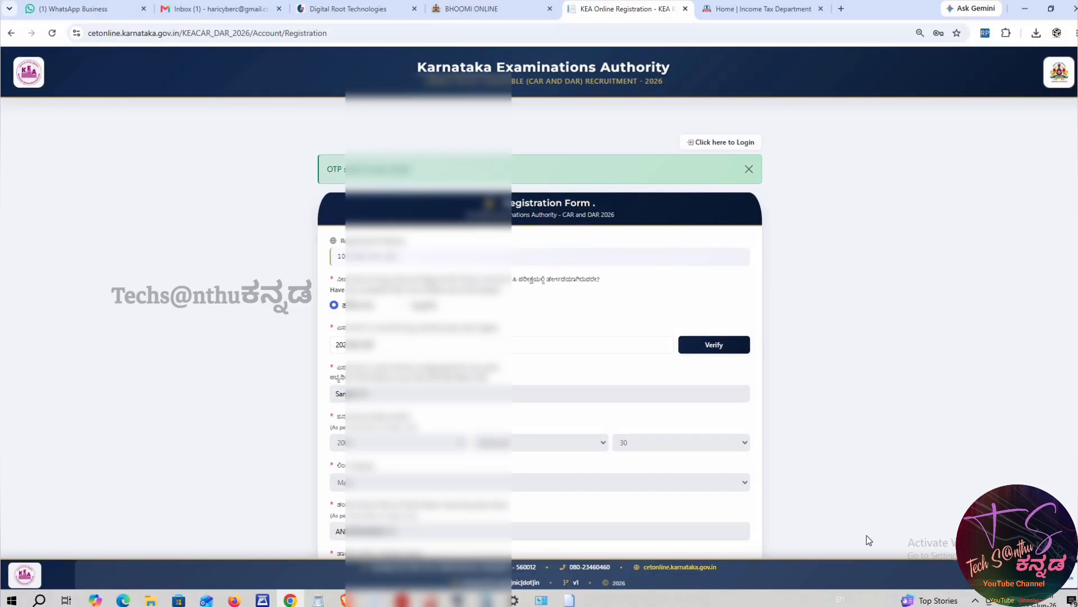
scroll(788, 526, down, 7)
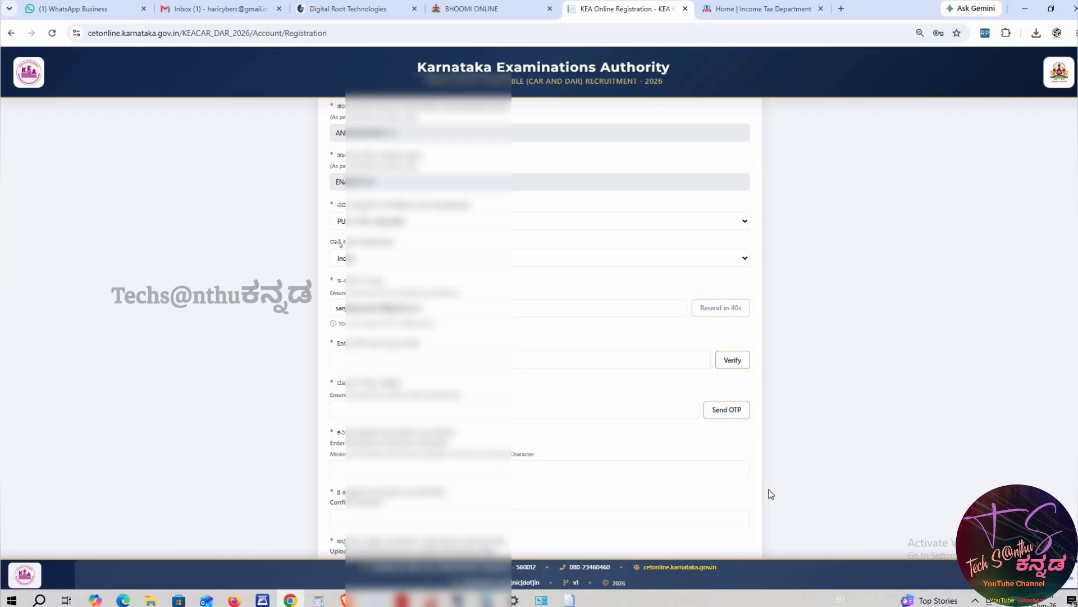
click(436, 360)
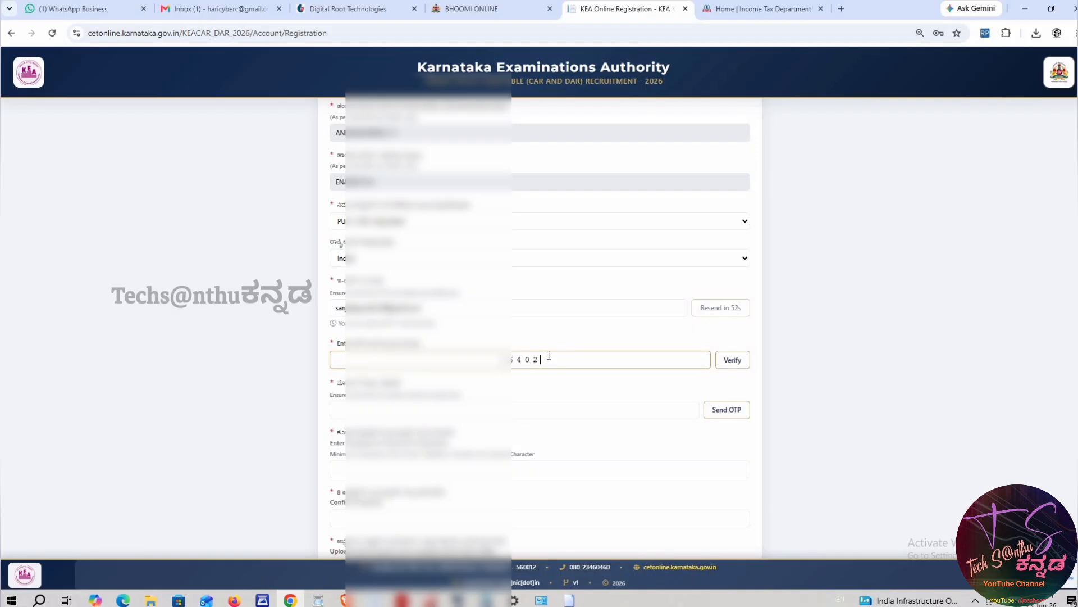
text(2)
click(732, 362)
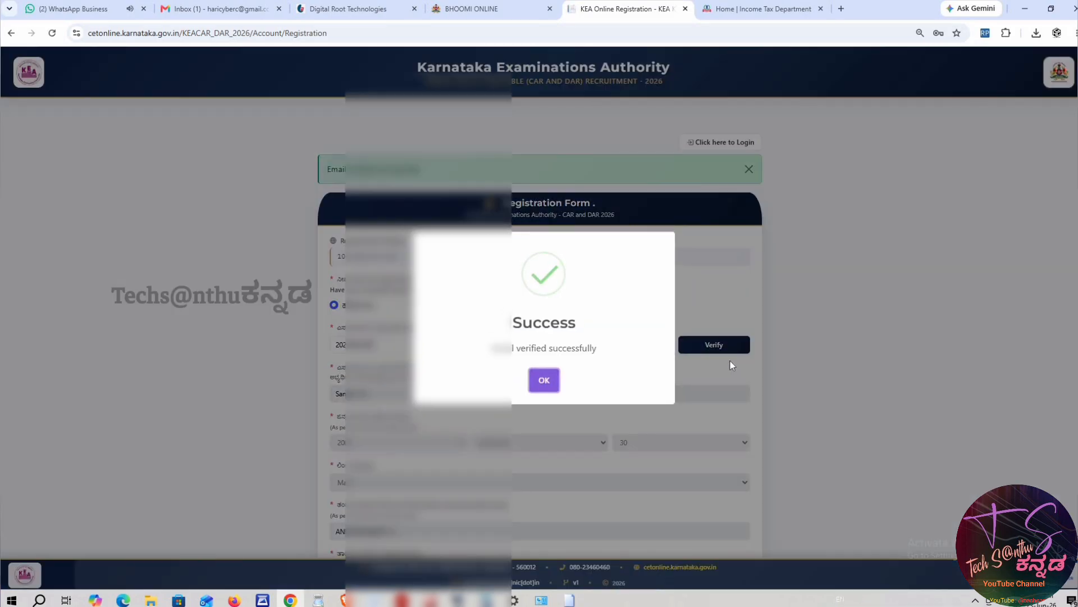
click(730, 360)
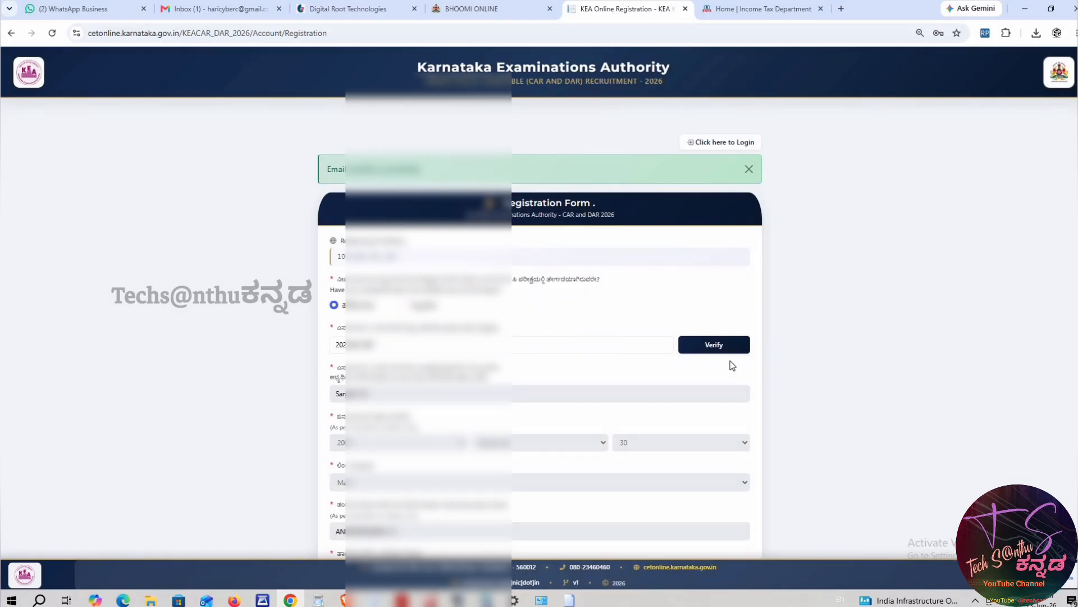
scroll(633, 404, down, 8)
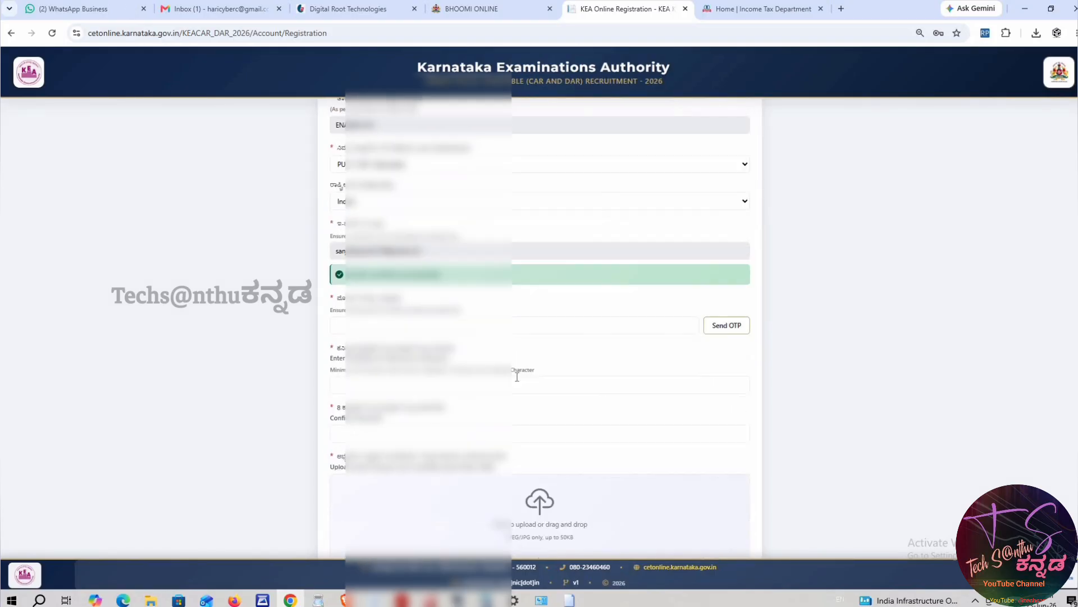
Enter the candidate's mobile number, request its OTP, and verify it with the received code.
click(463, 333)
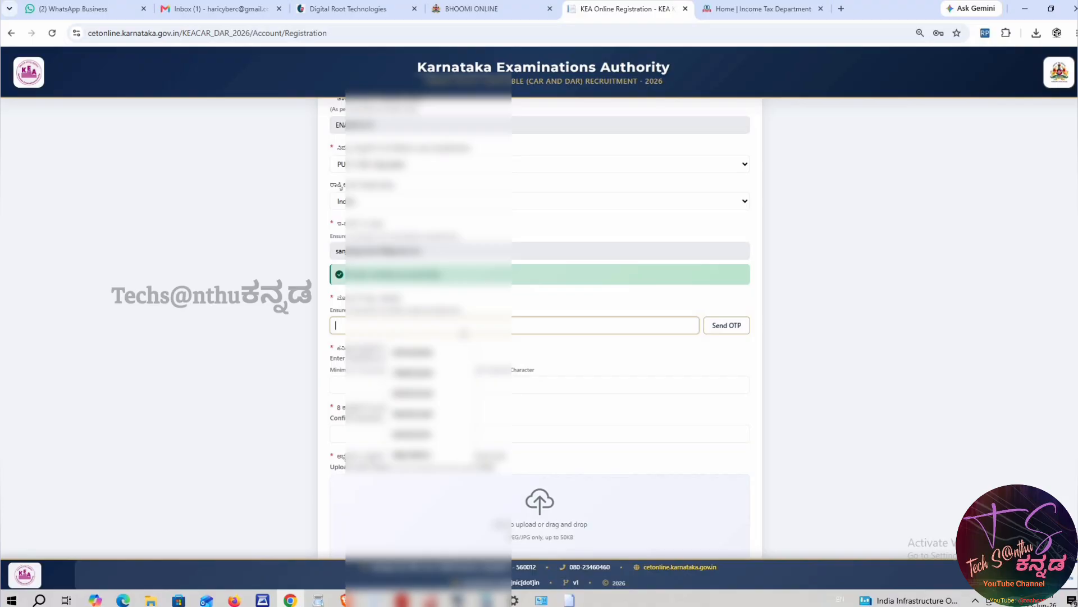
text(886)
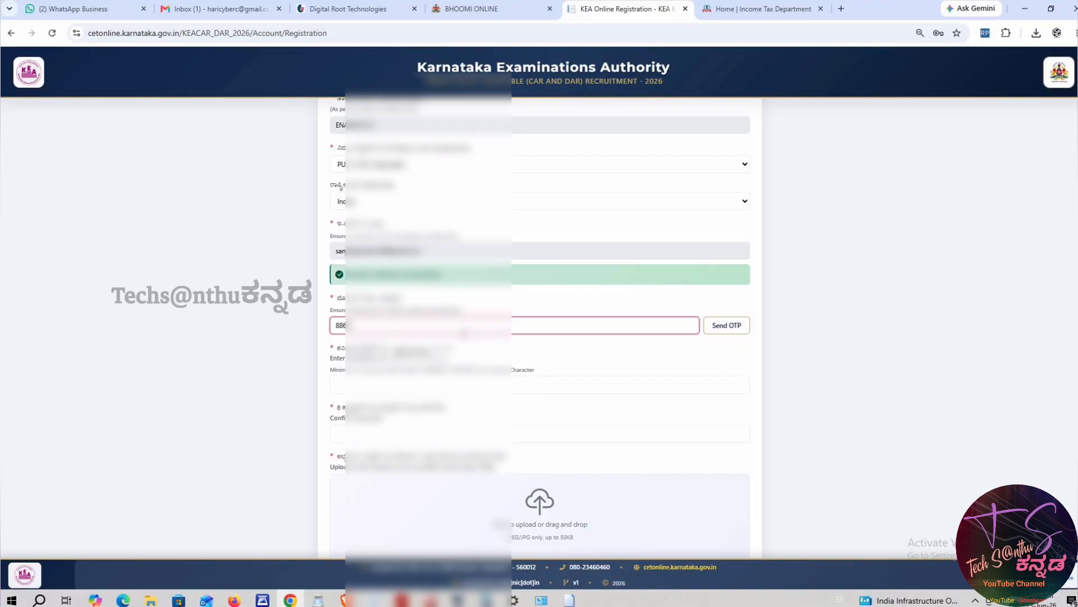
text(???)
click(726, 325)
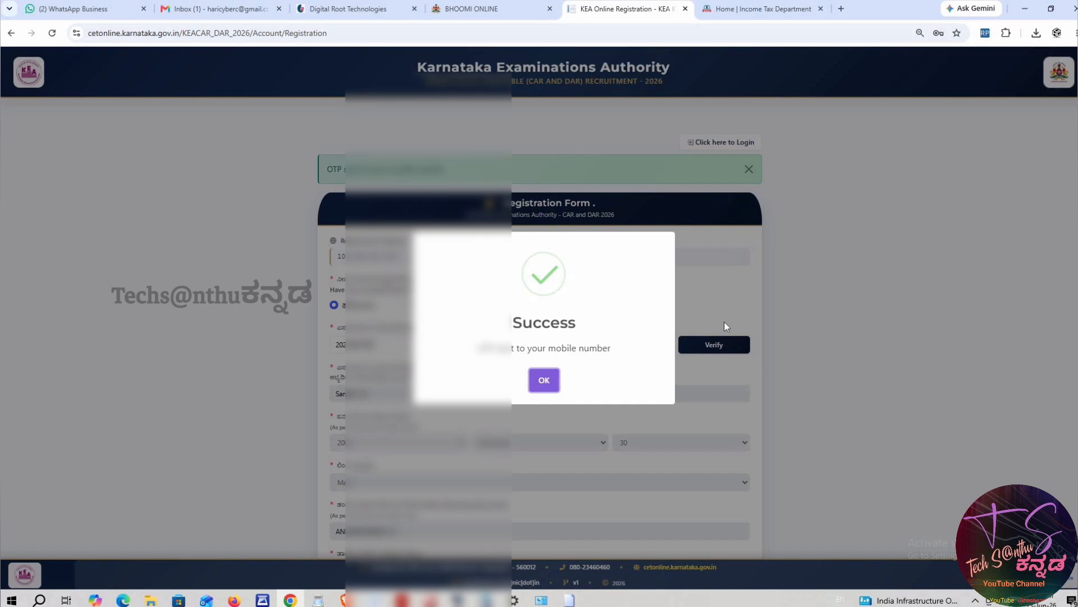
click(724, 322)
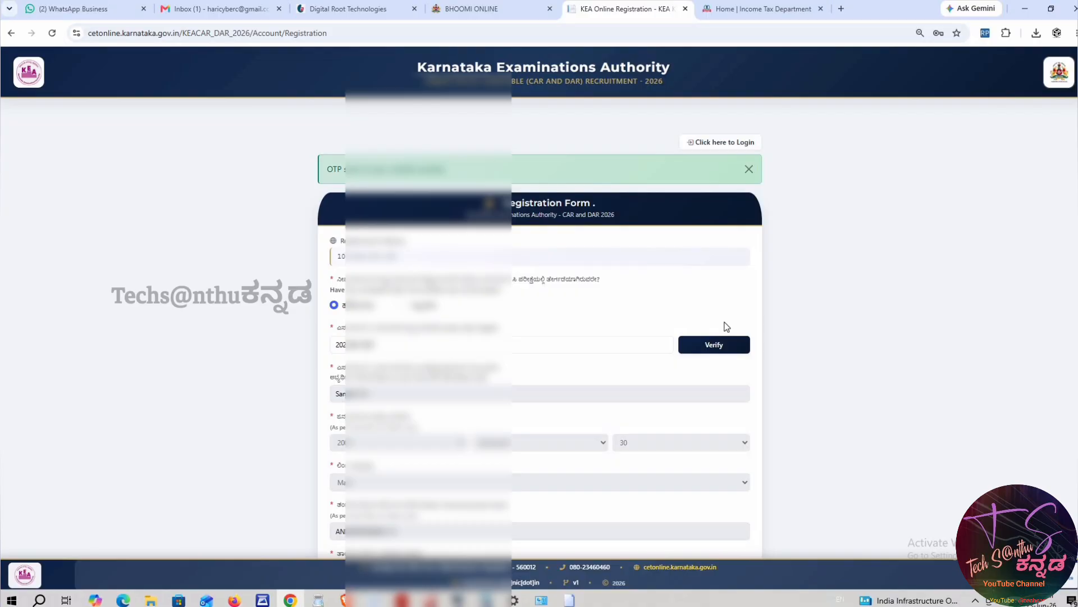
scroll(503, 309, down, 10)
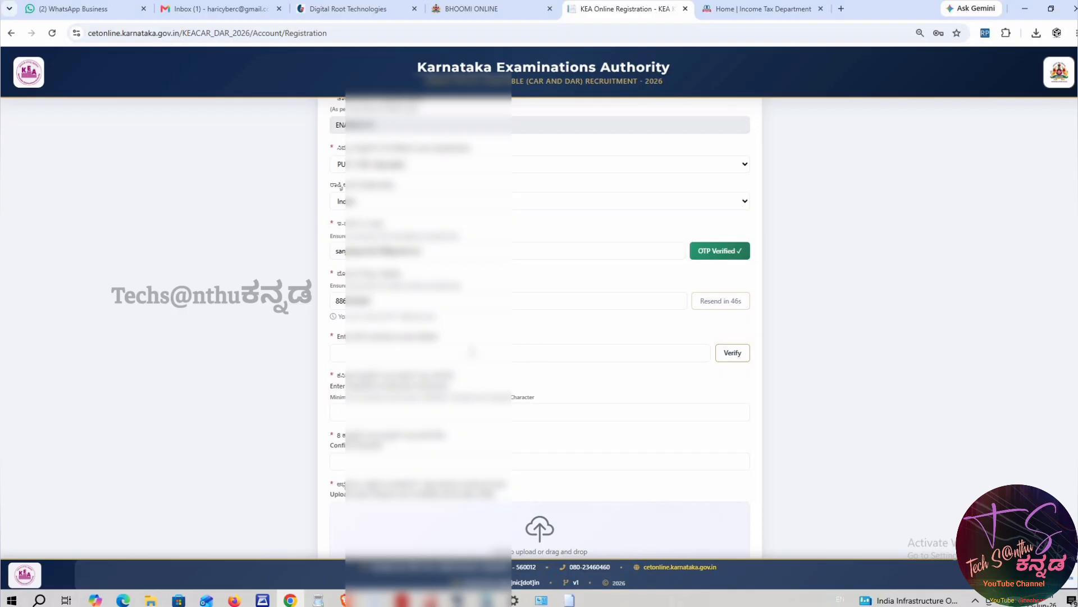
click(521, 352)
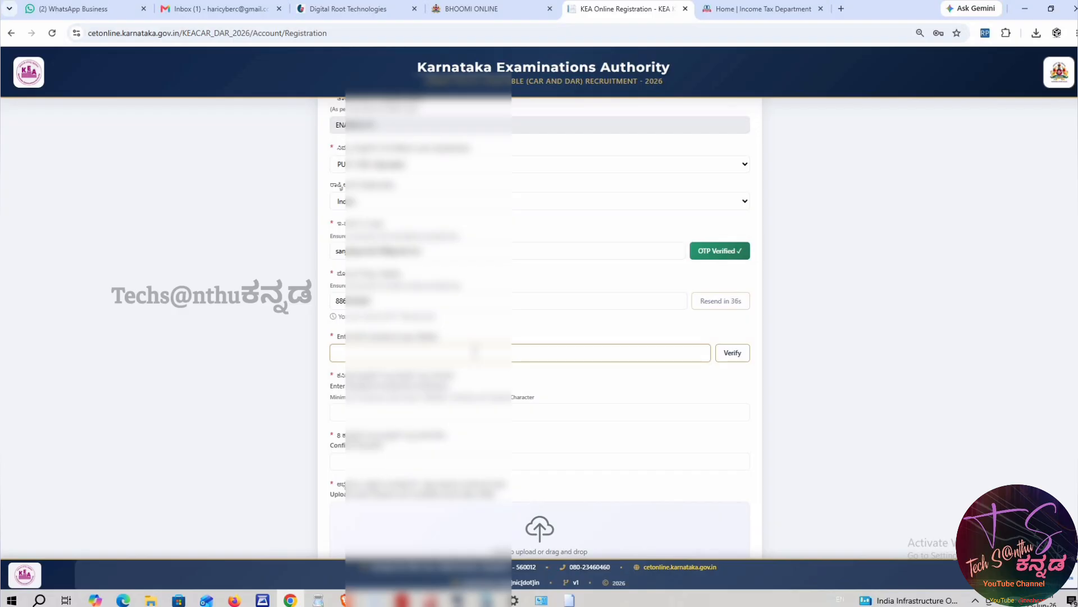
click(733, 349)
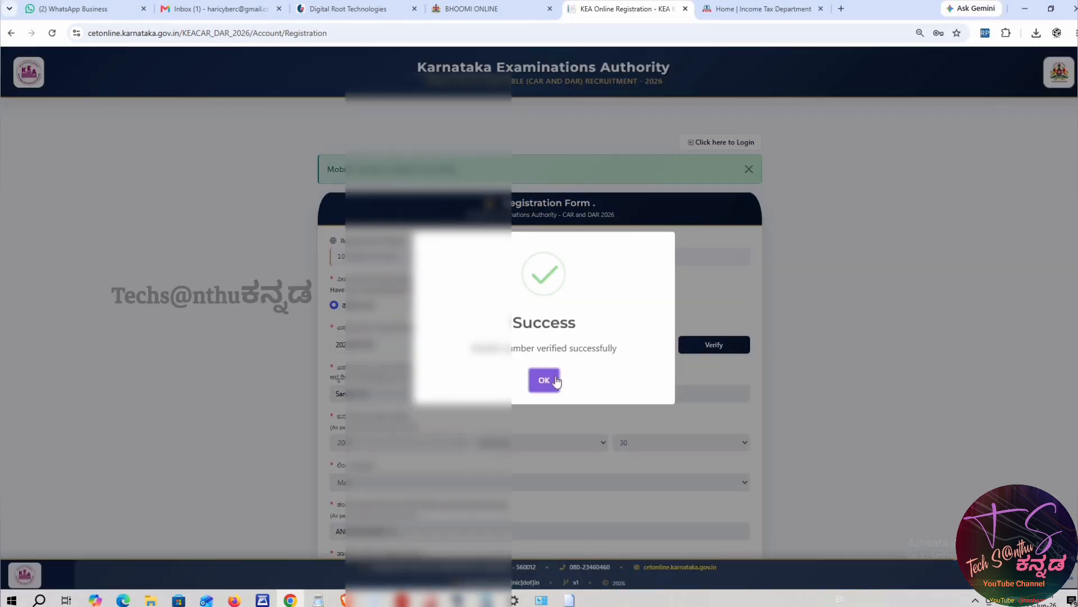
Set the account password and fill in the confirm-password field.
click(544, 380)
scroll(593, 306, down, 6)
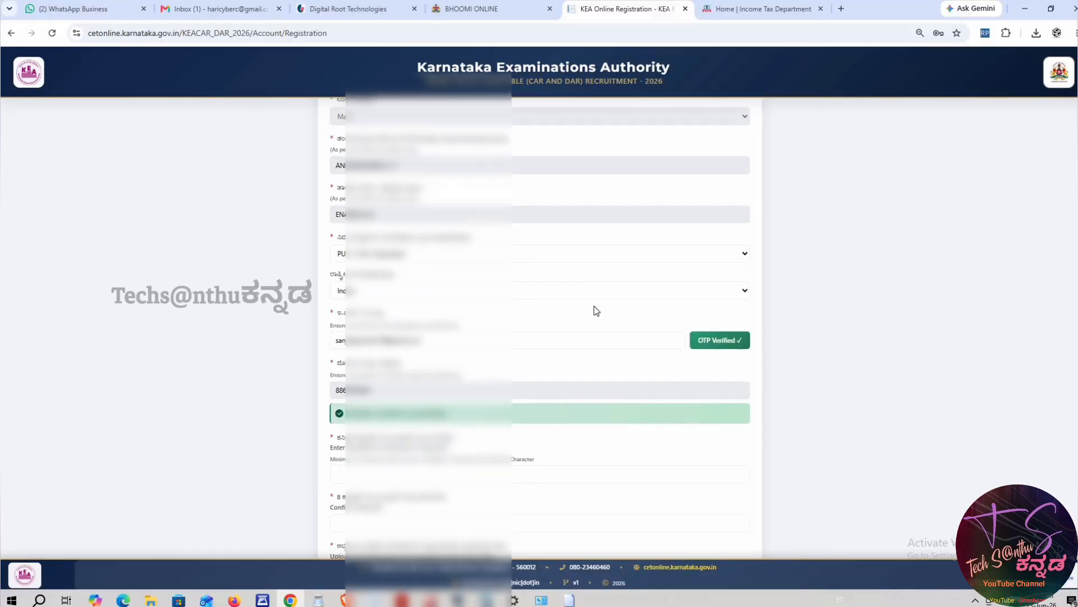
scroll(596, 311, down, 2)
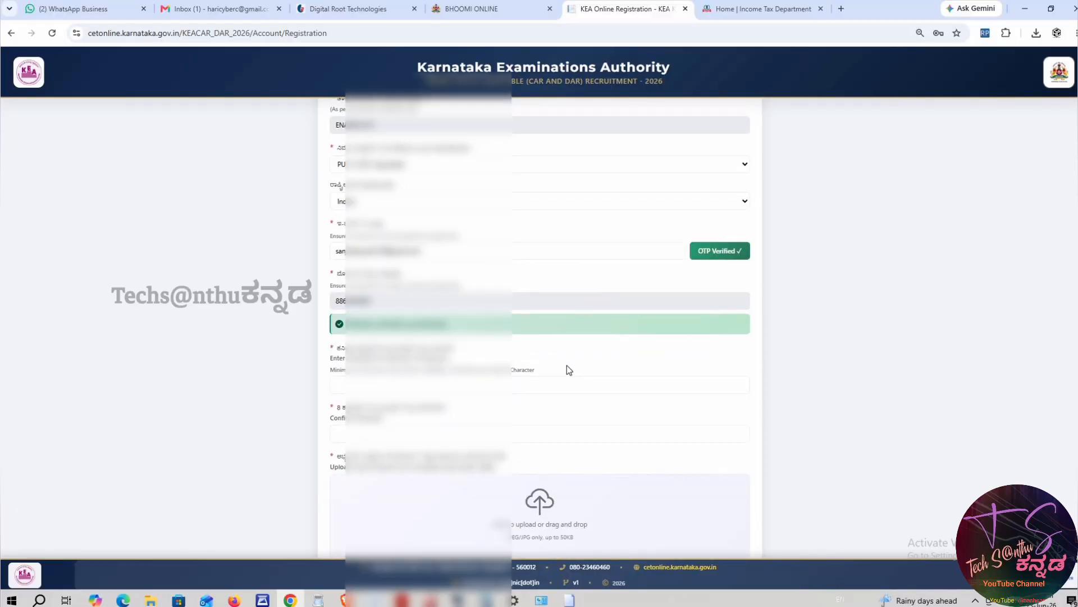
click(466, 389)
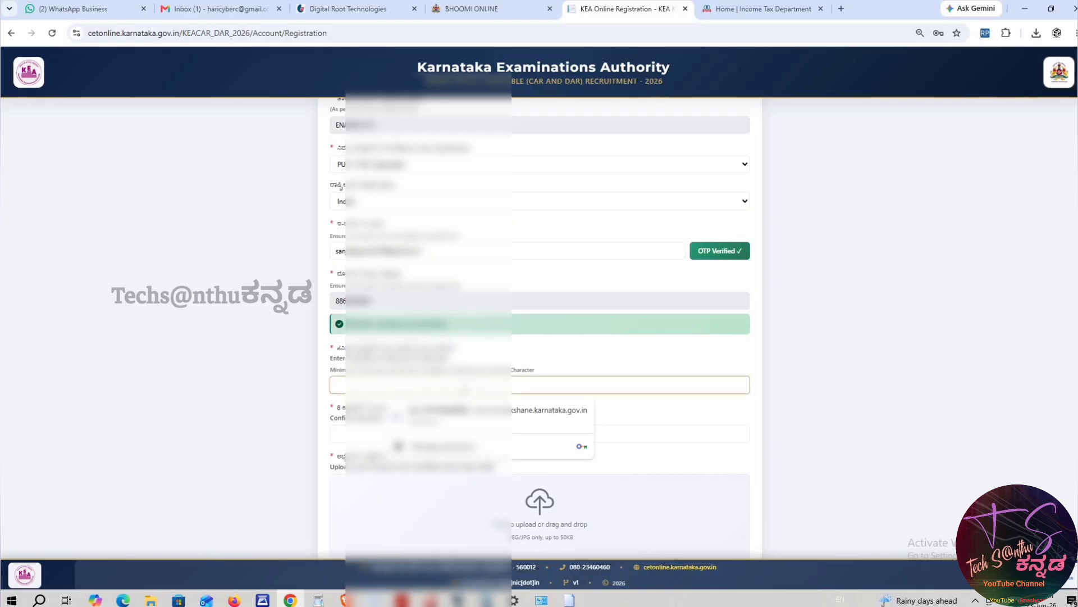
text(********)
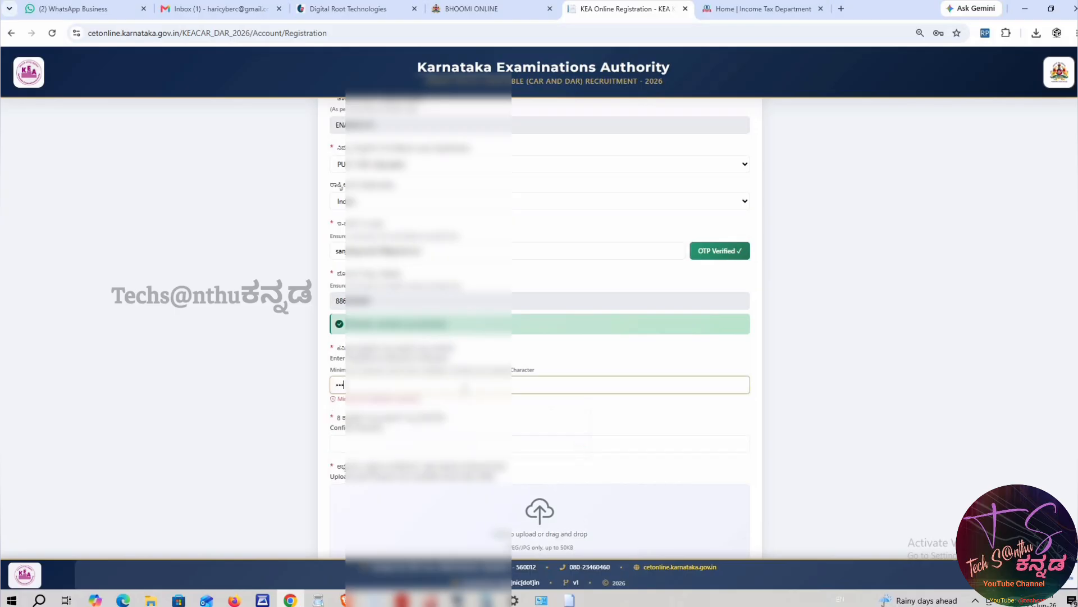
key(Tab)
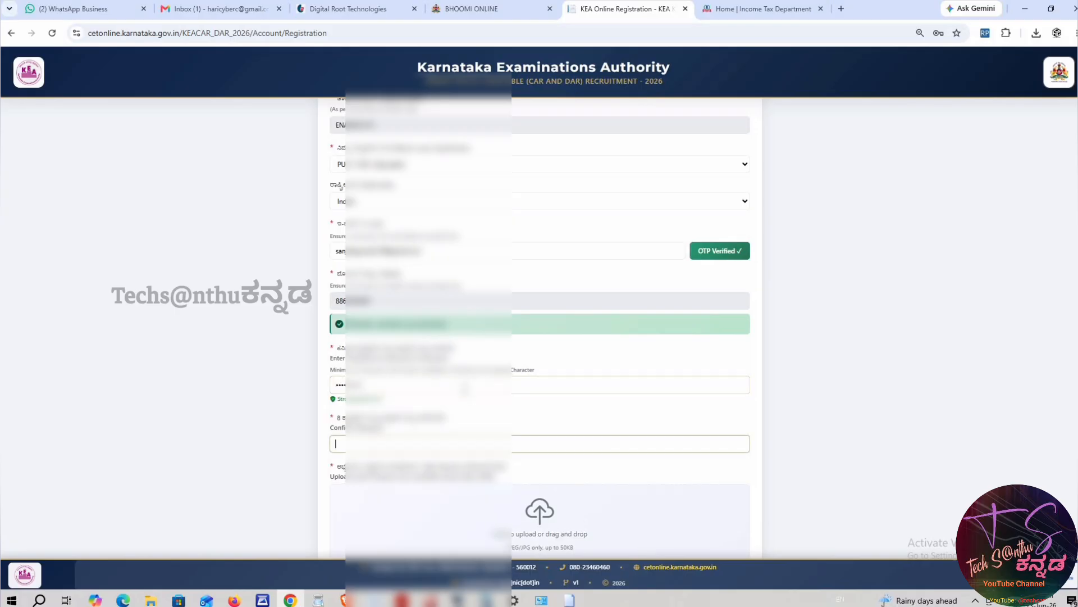
text(****)
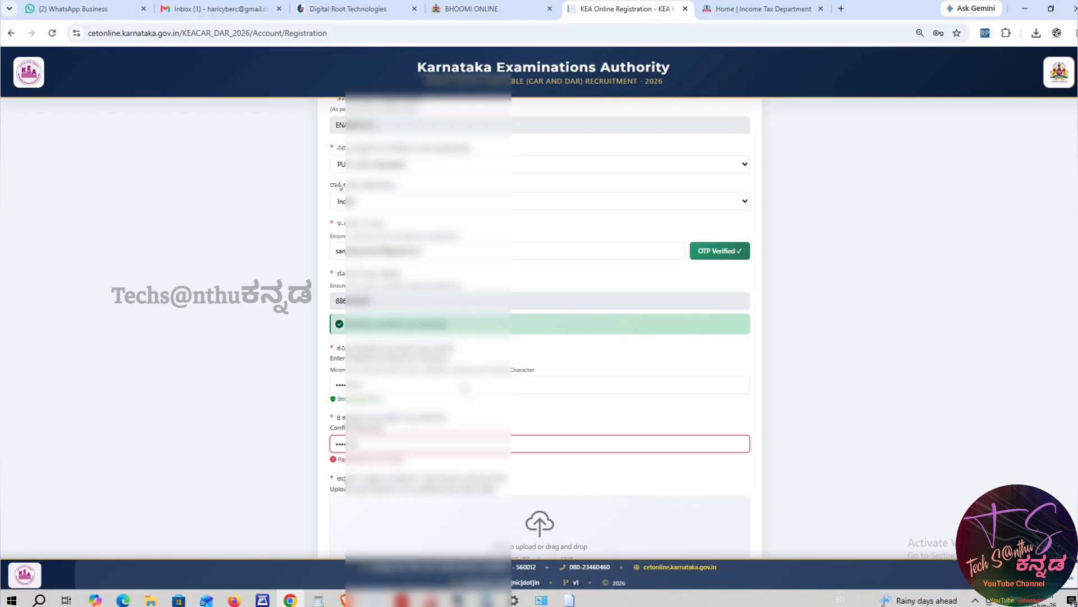
text(*)
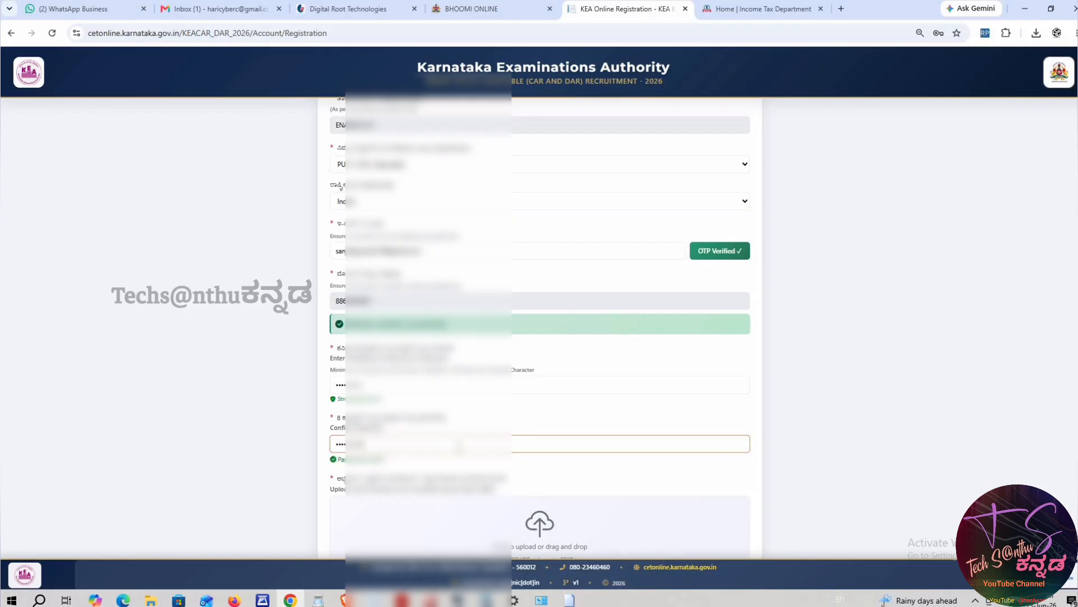
Upload the candidate photo, enter the captcha, and submit the registration.
scroll(751, 373, down, 1)
scroll(619, 390, down, 2)
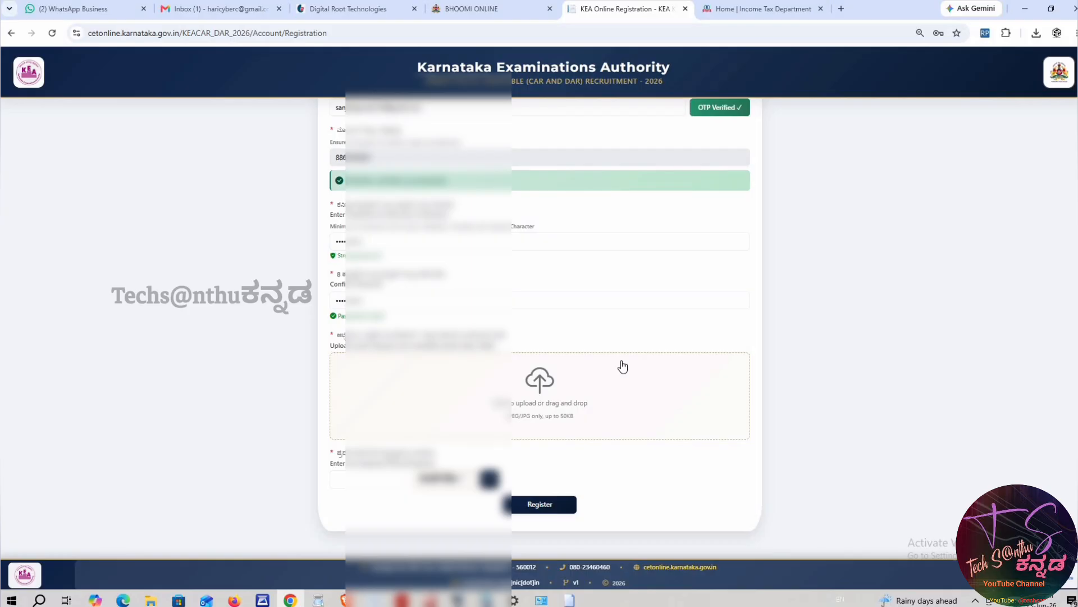
click(623, 367)
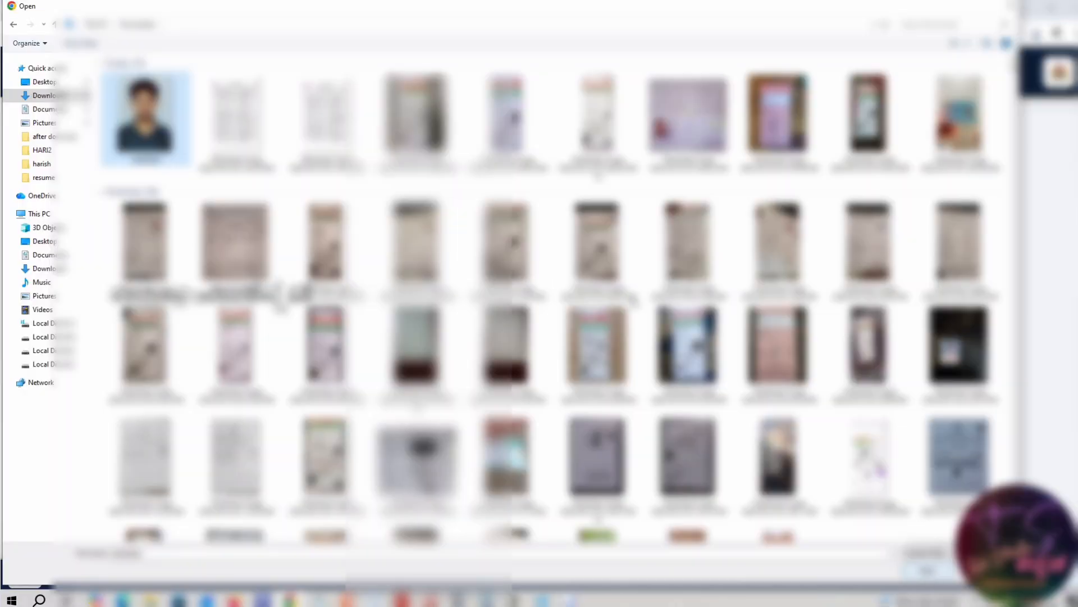
double_click(635, 303)
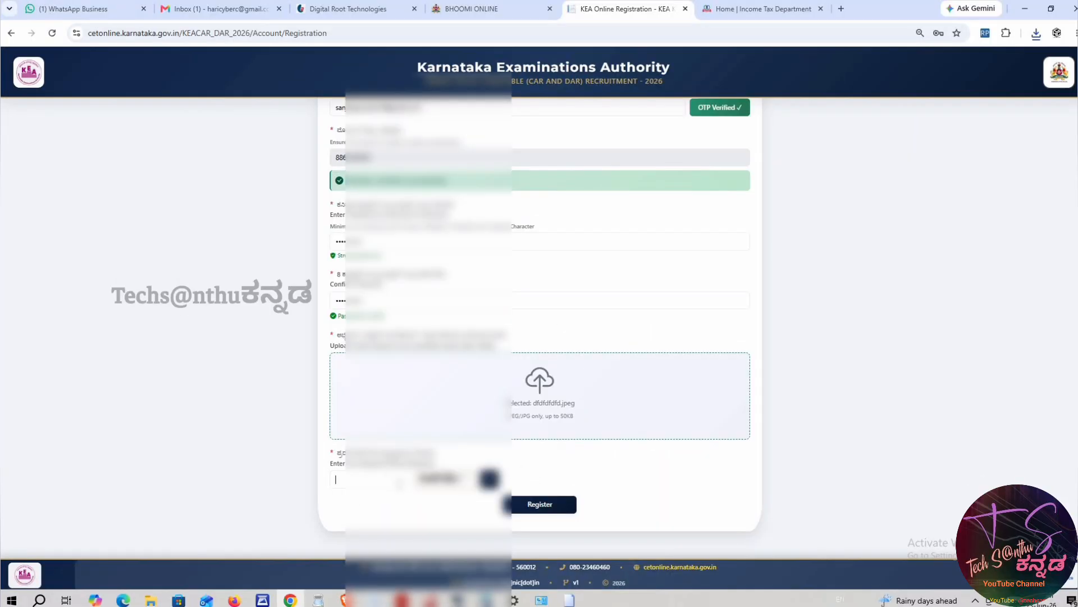
click(337, 479)
text(6dS)
click(544, 509)
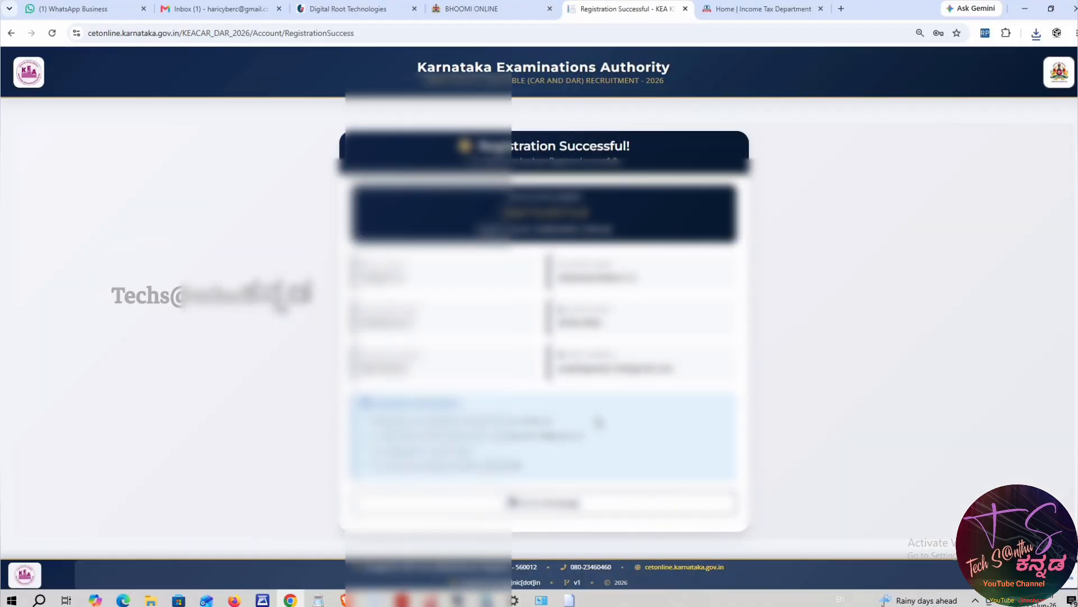
Print the registration confirmation page.
key(ctrl+p)
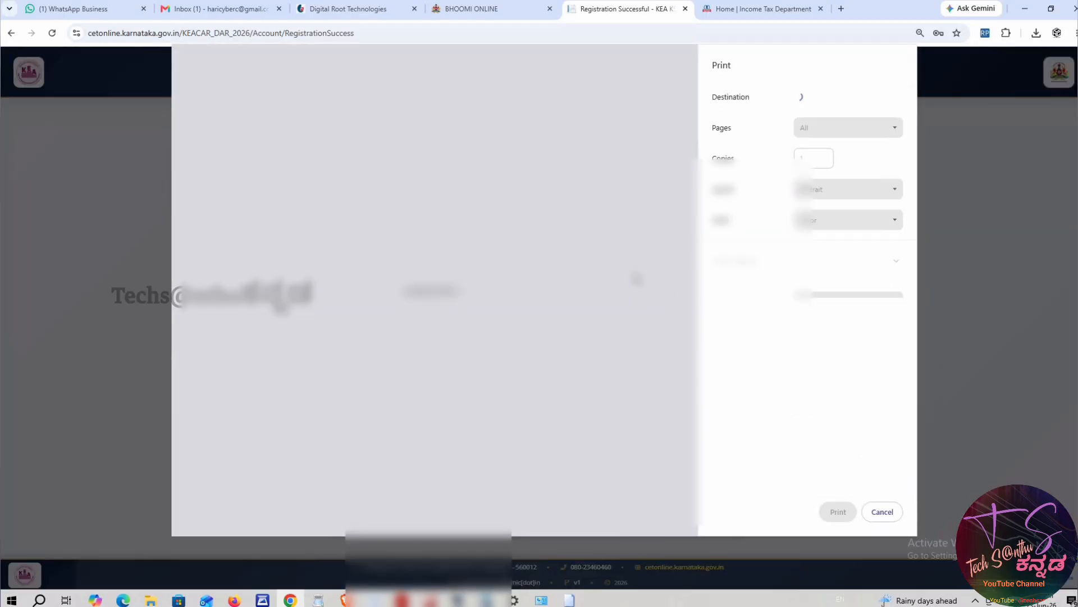
click(881, 271)
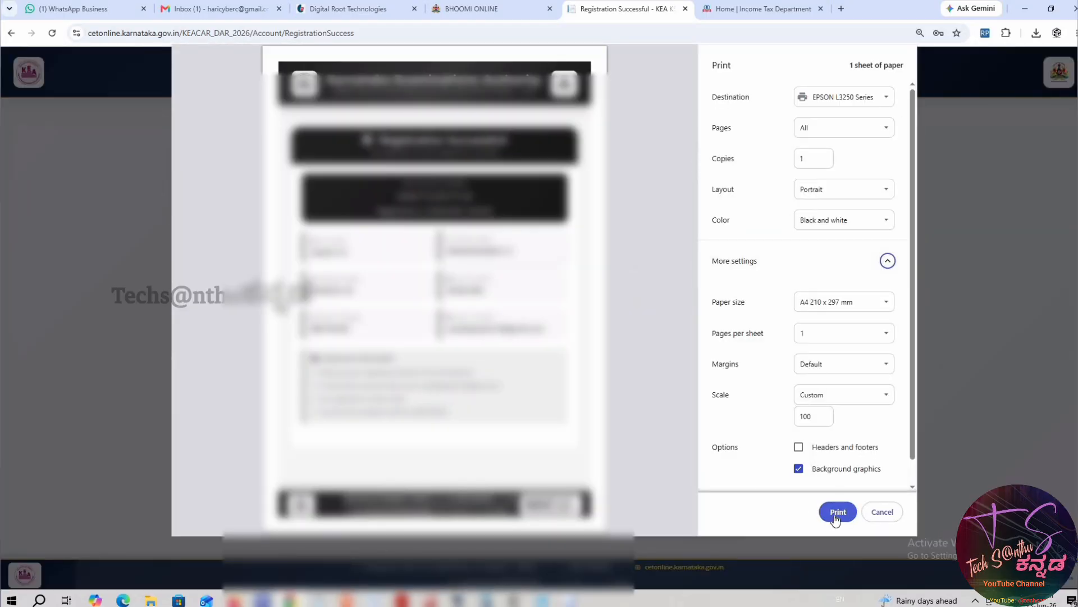
click(837, 512)
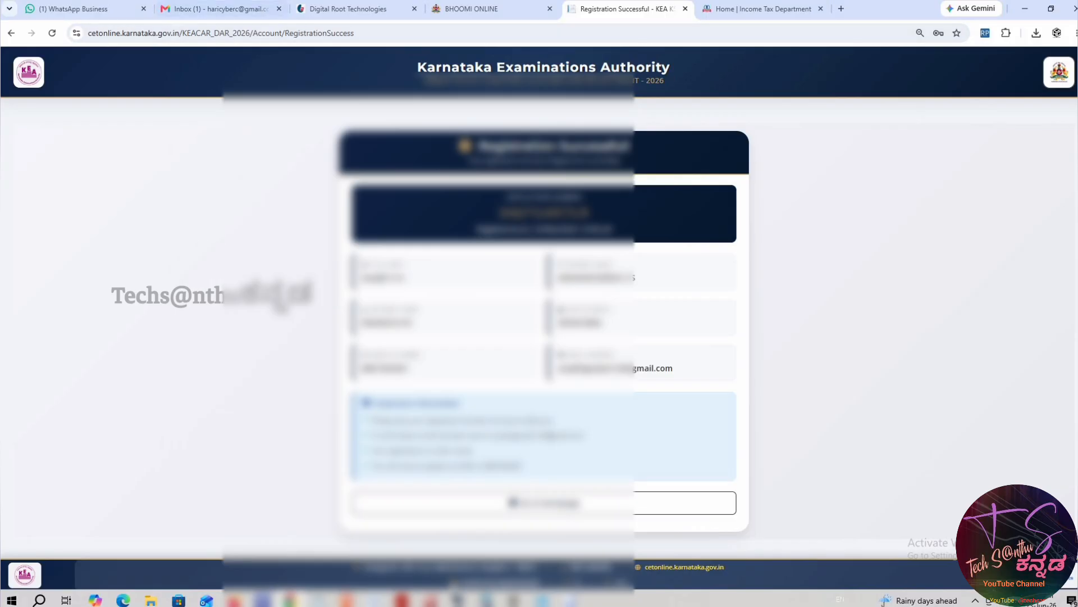
Back in the browser, select the application number on the card and go to the login page.
click(449, 599)
click(629, 483)
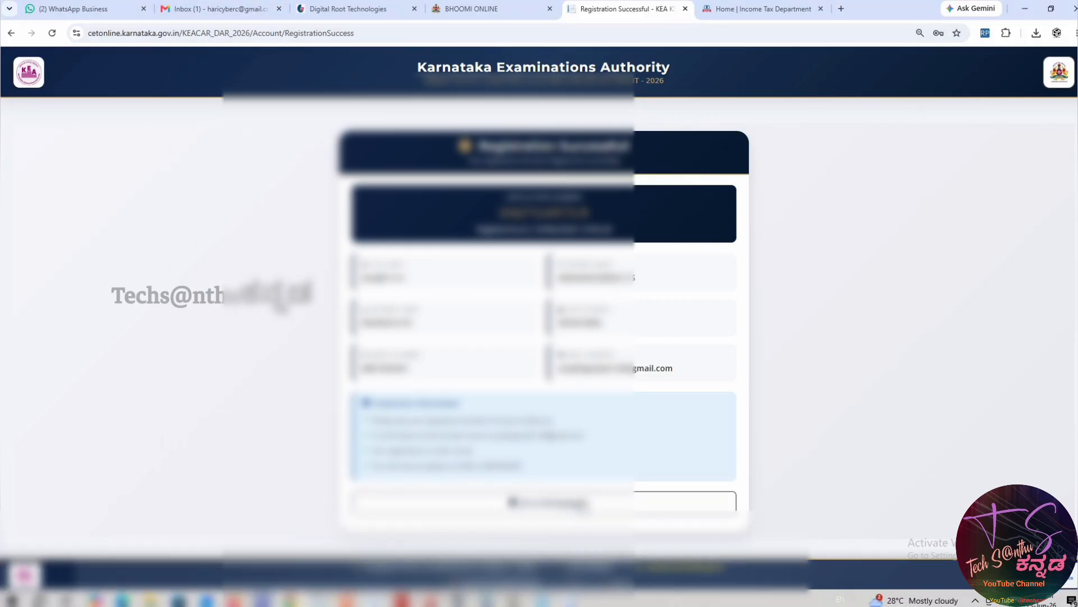
drag(600, 217, 497, 217)
click(545, 505)
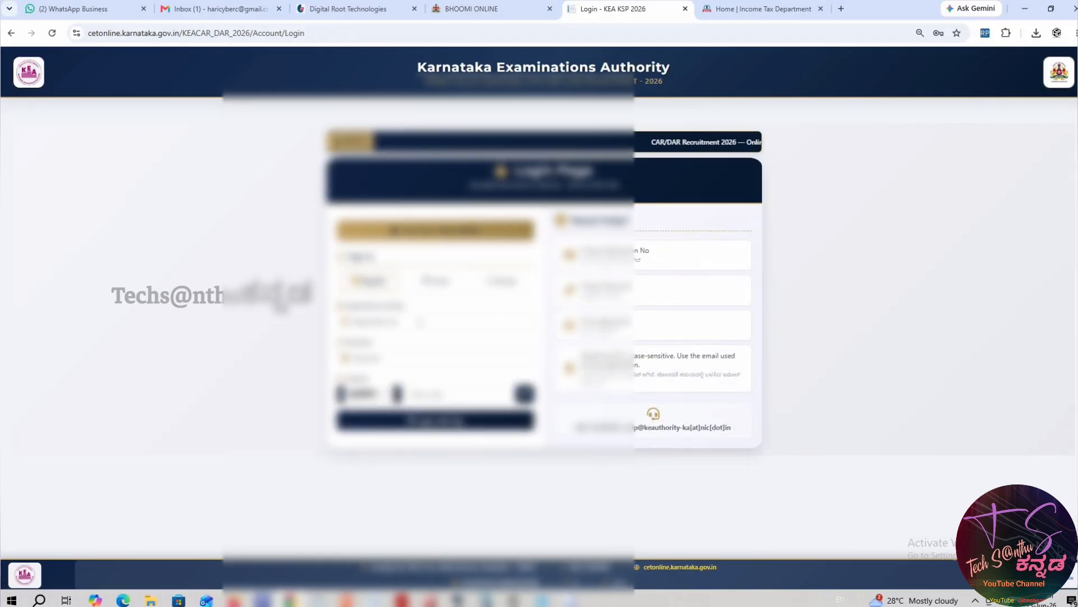
Enter the registration number, password and captcha, then request OTP login.
click(419, 322)
key(ctrl+v)
click(451, 362)
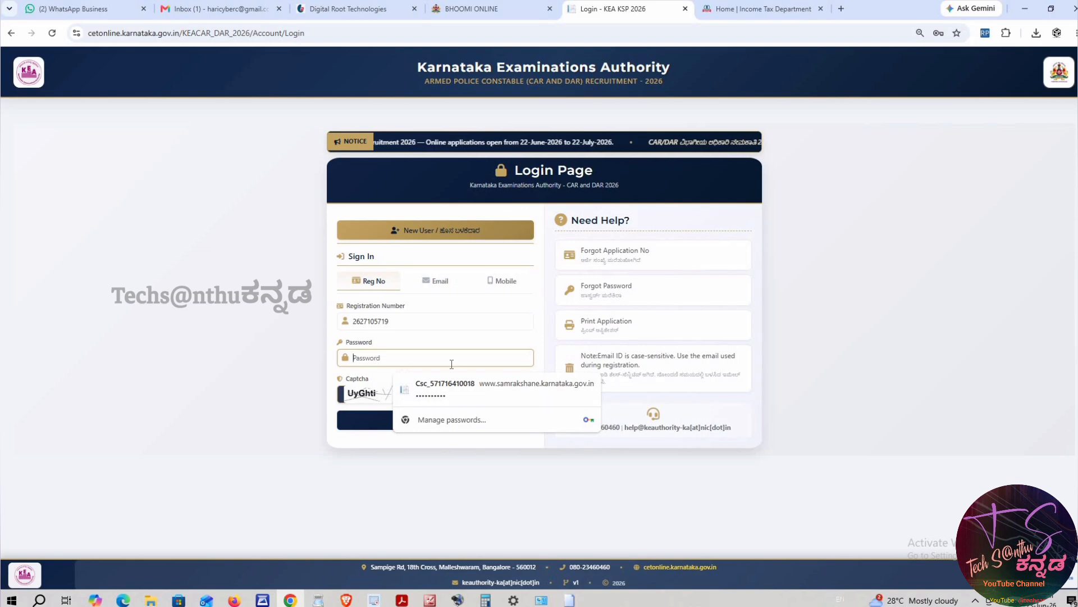
text(**********)
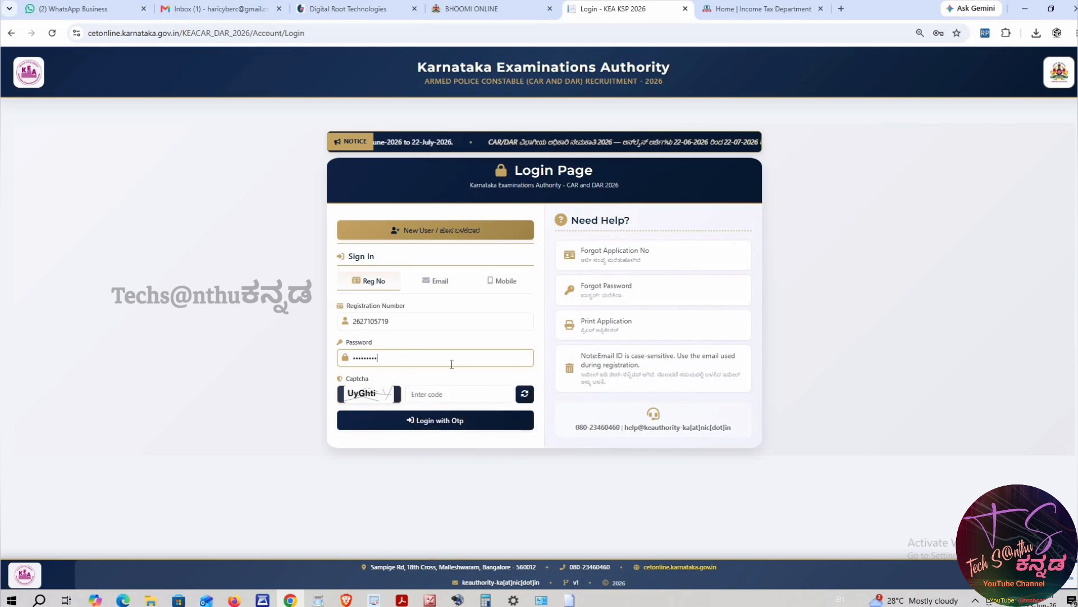
key(Tab)
text(U)
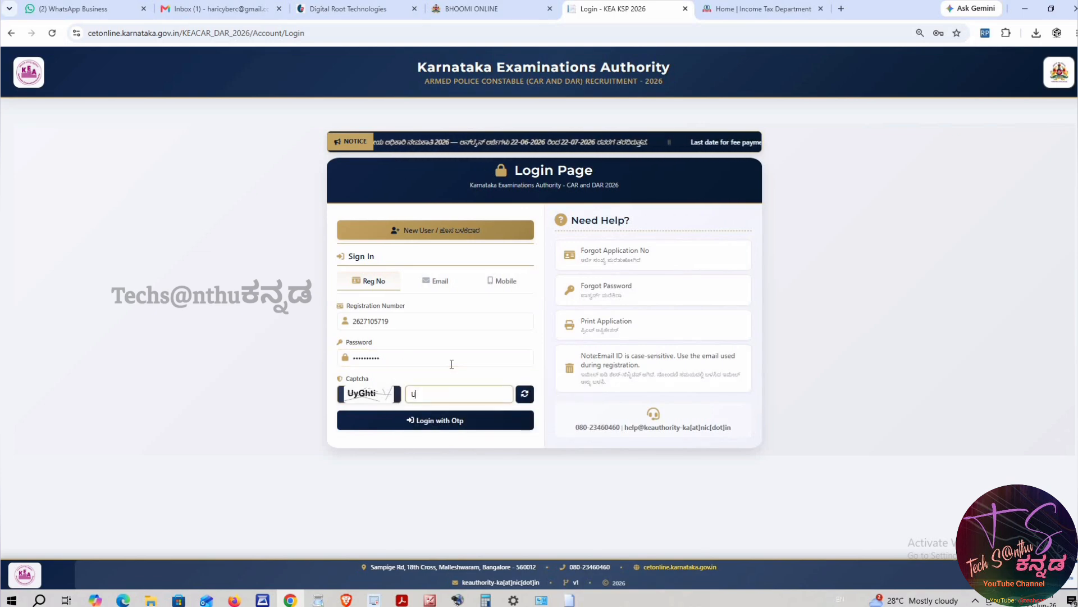
text(uyGH)
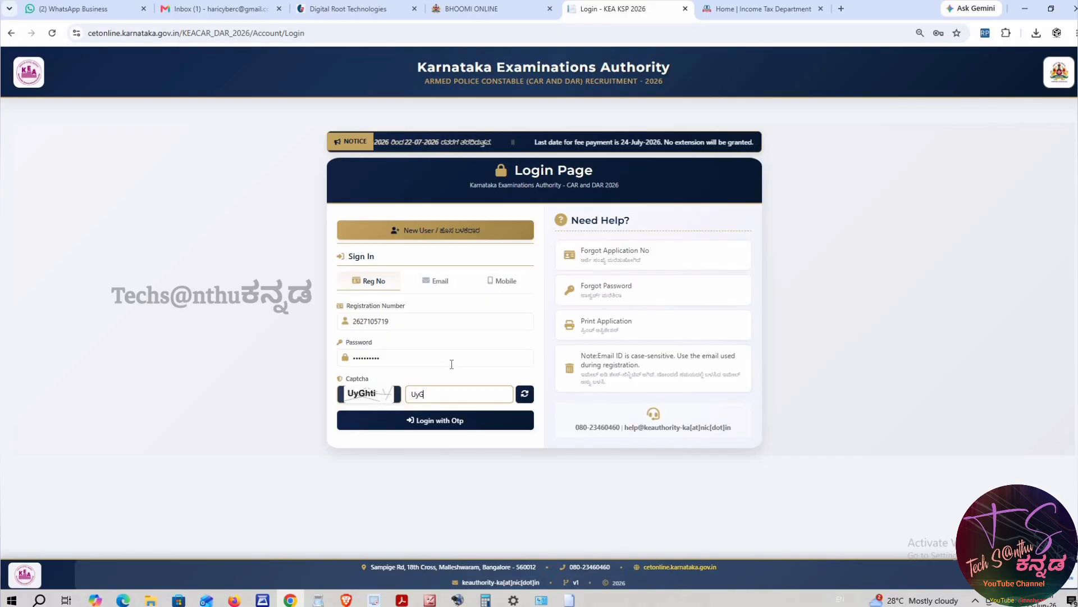
click(445, 422)
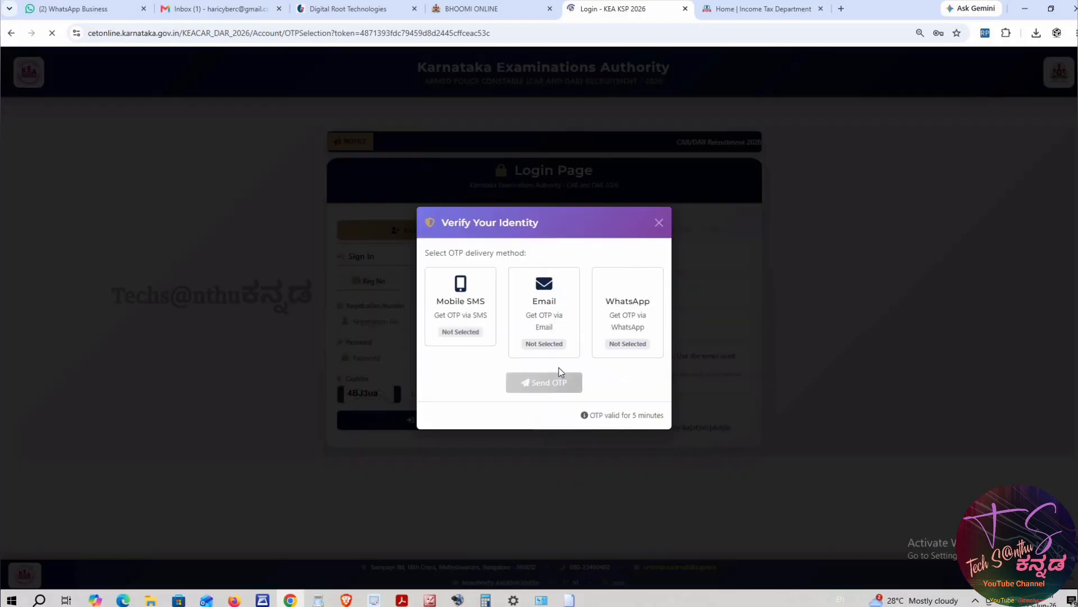
Receive the login OTP on WhatsApp and verify the received code.
click(623, 337)
click(565, 383)
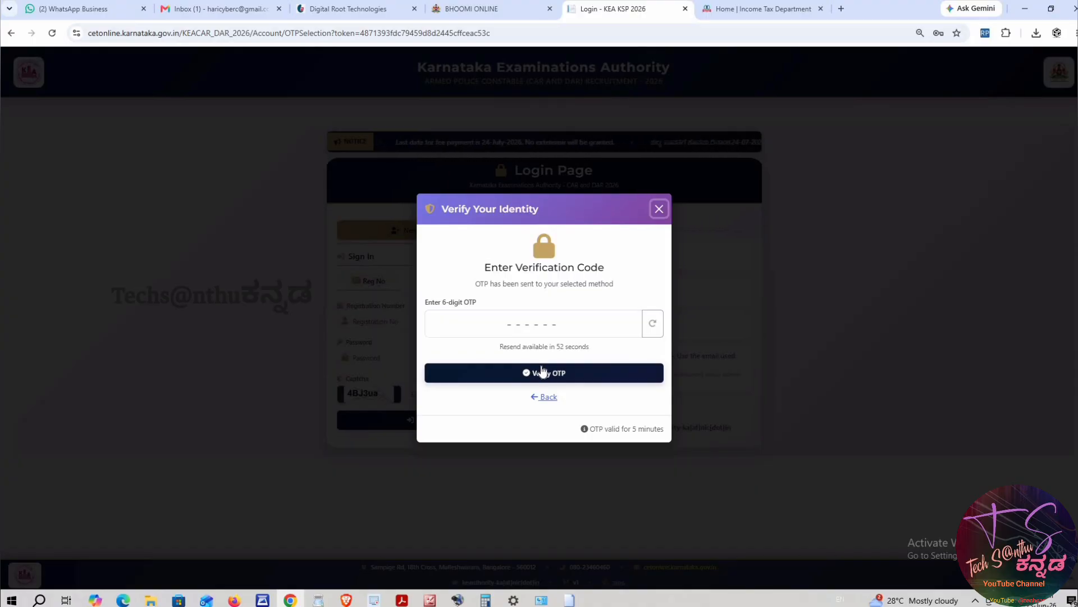
click(557, 334)
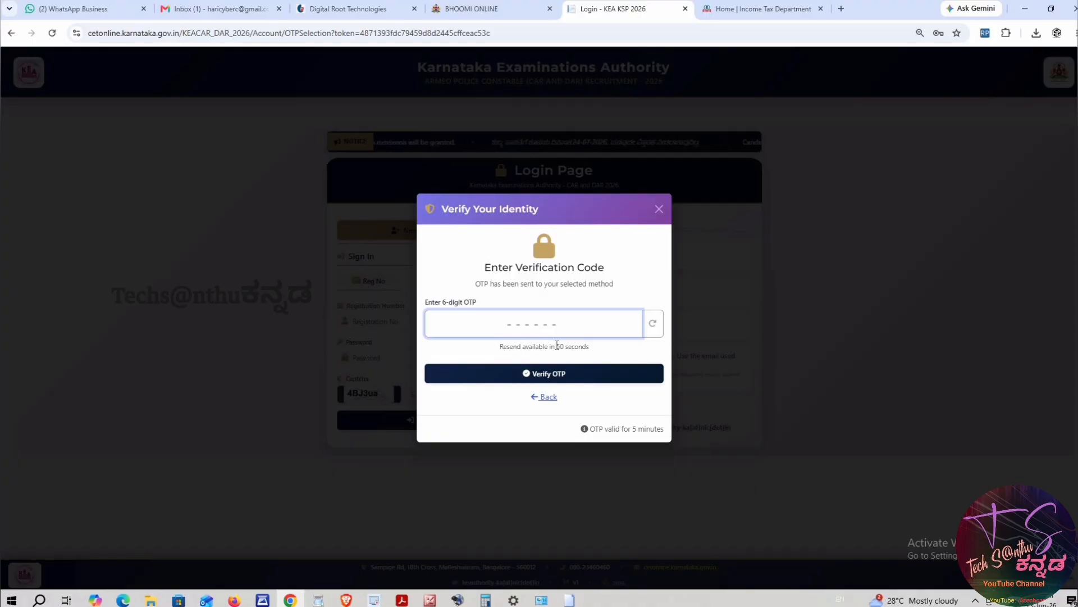
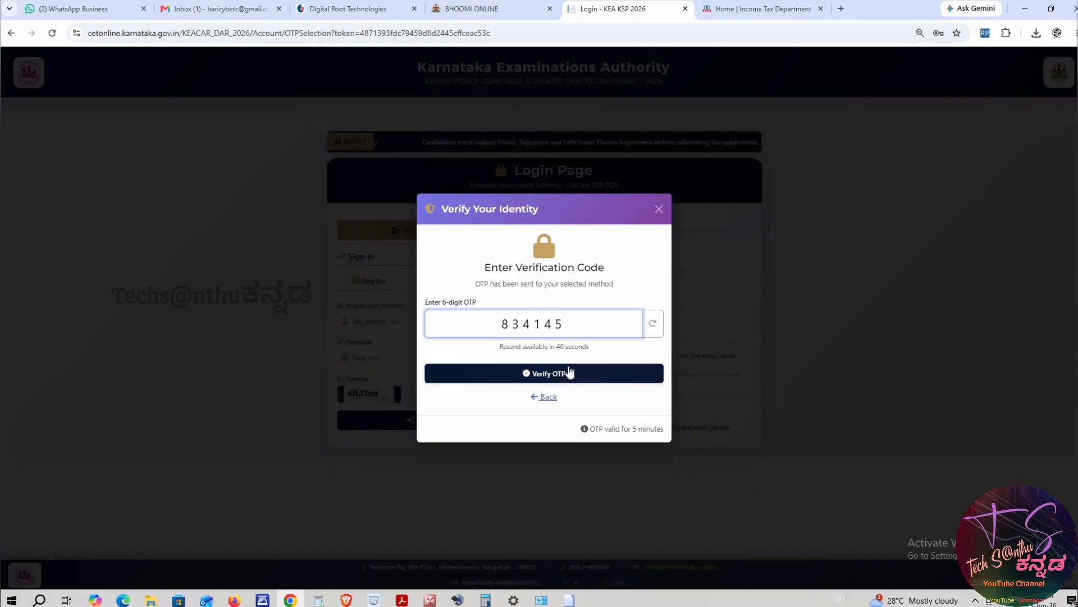
click(570, 373)
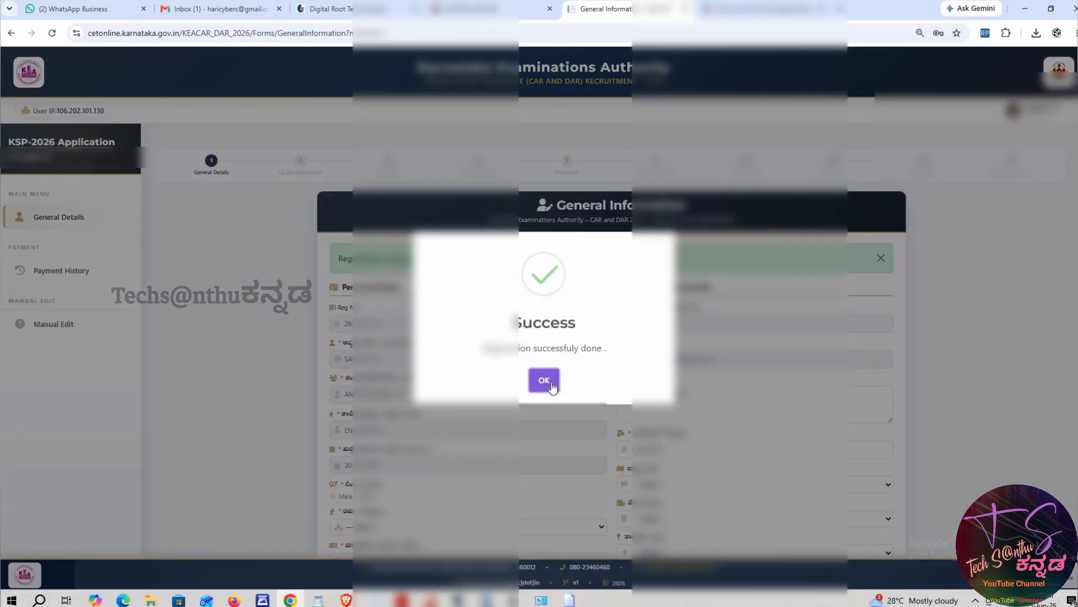
Dismiss the registration message and set the applicant's religion and Kannada as mother tongue.
click(550, 384)
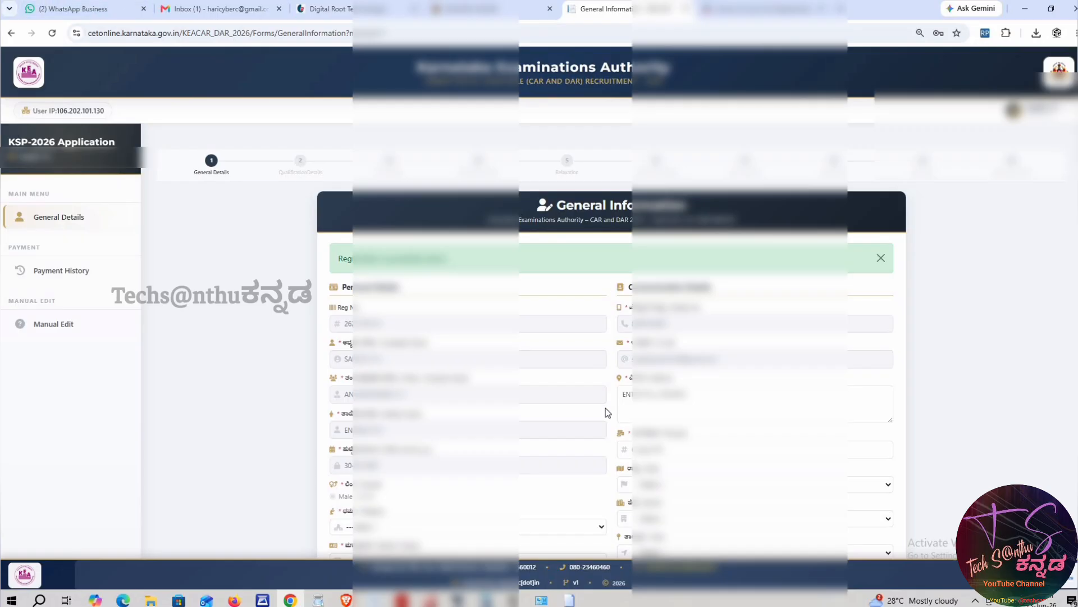
scroll(618, 385, down, 2)
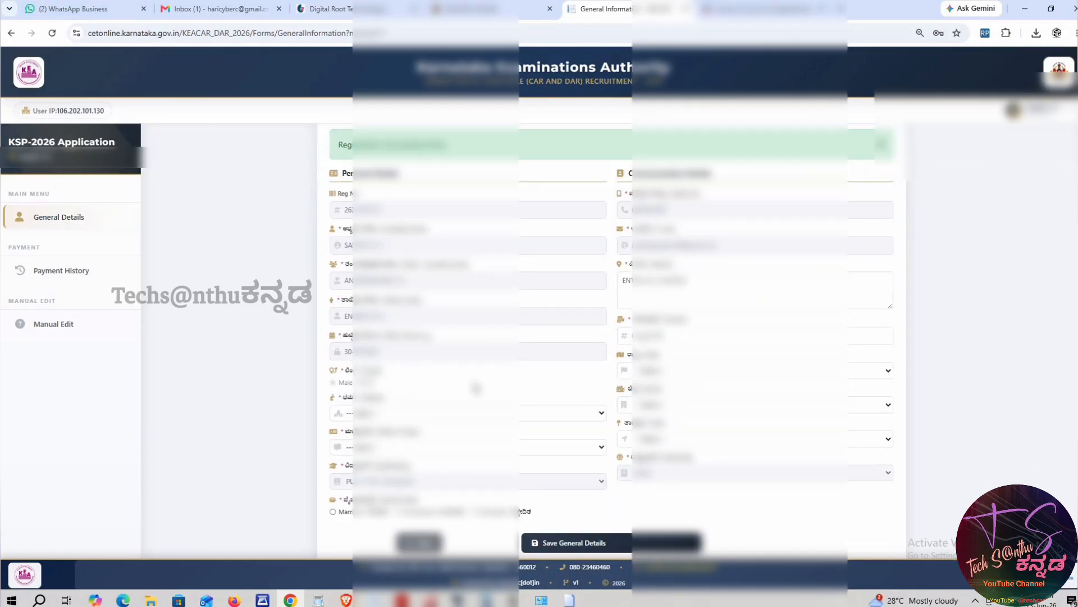
click(420, 415)
click(398, 437)
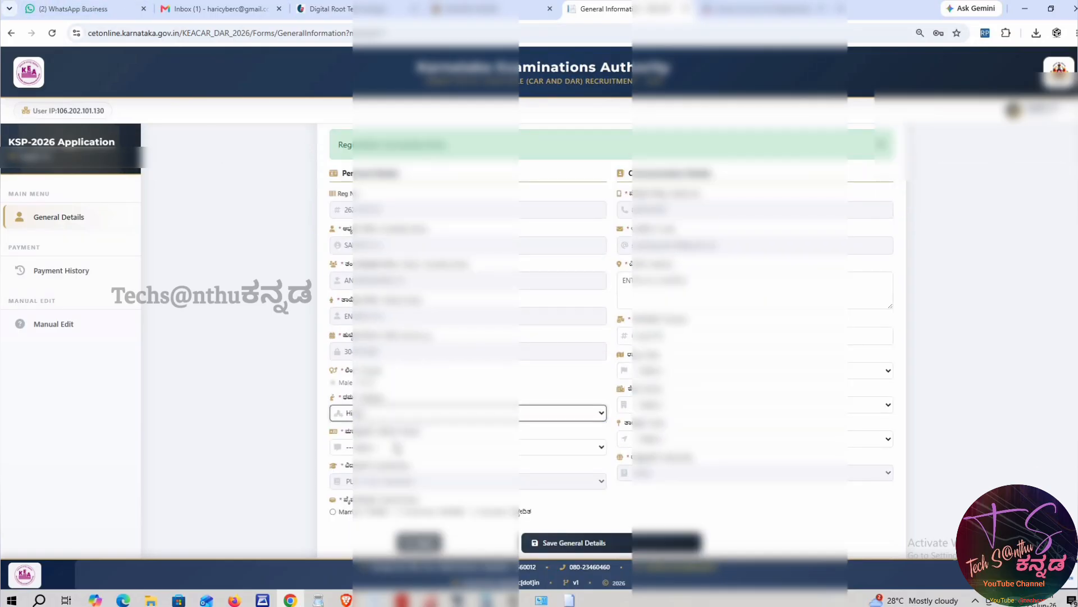
click(397, 448)
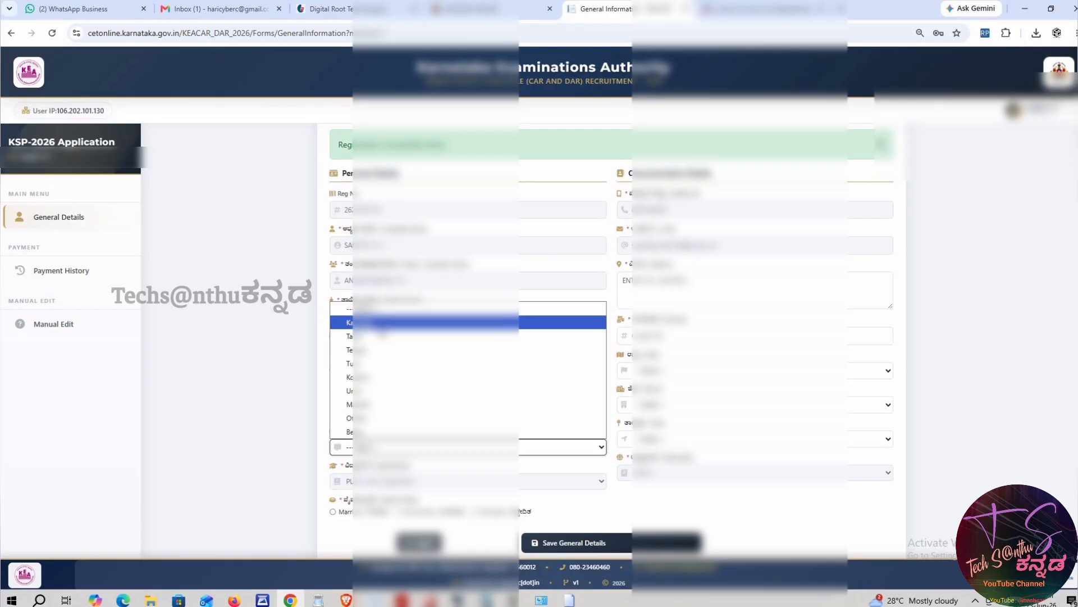
click(393, 323)
Enter the applicant's communication address and its pincode.
click(753, 290)
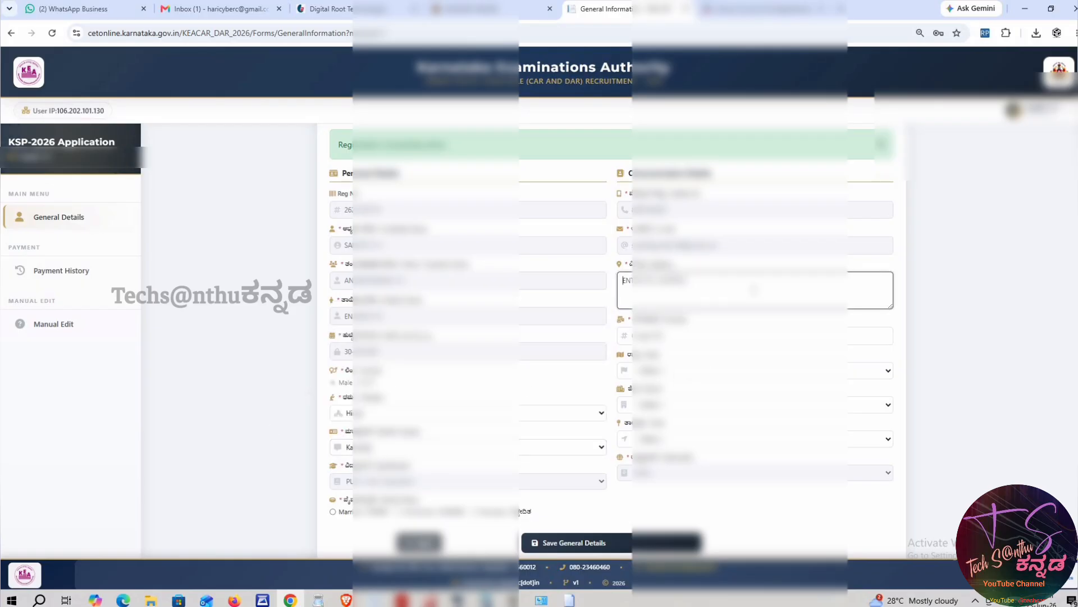
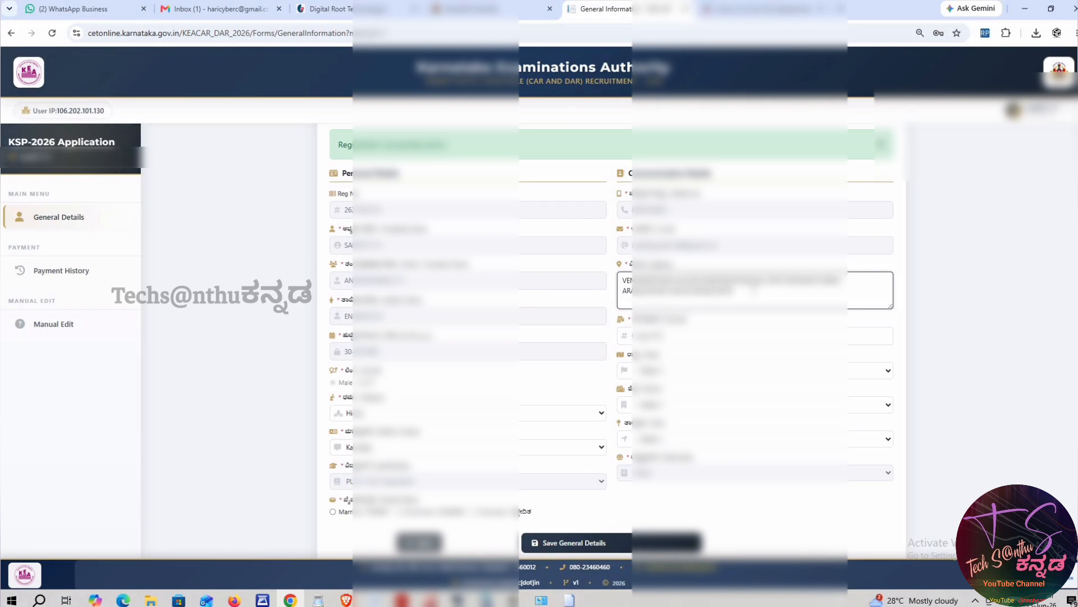
key(Tab)
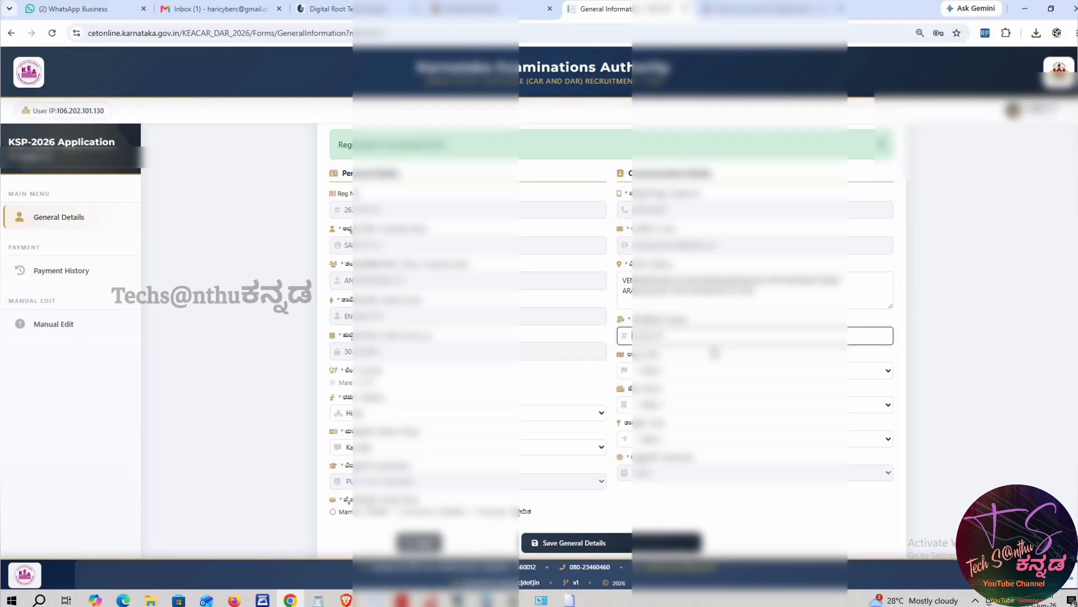
text(560001)
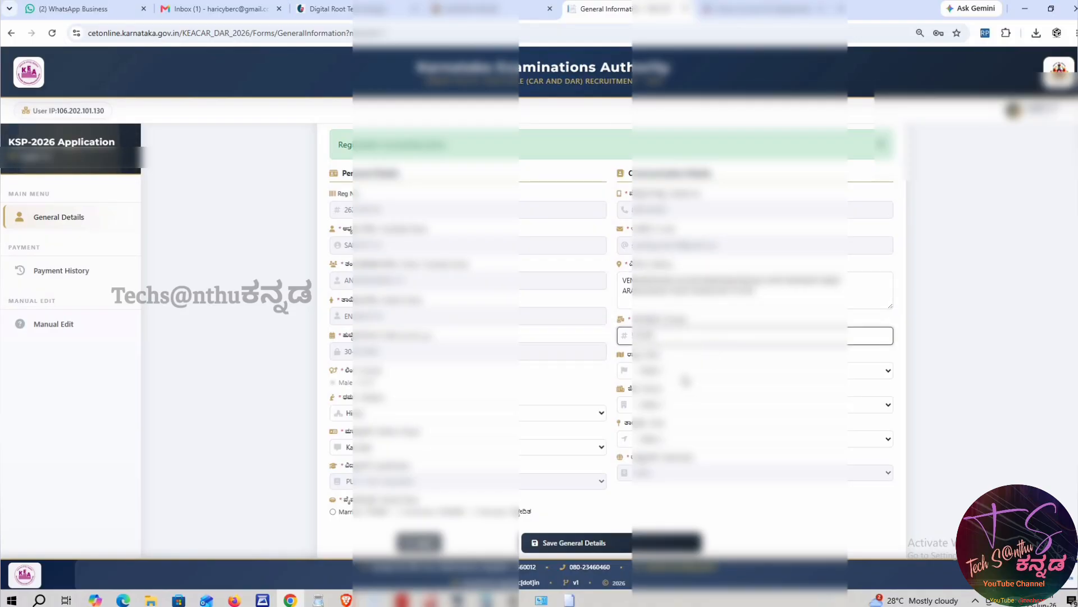
Choose the State, District and Taluk for the communication address.
click(682, 376)
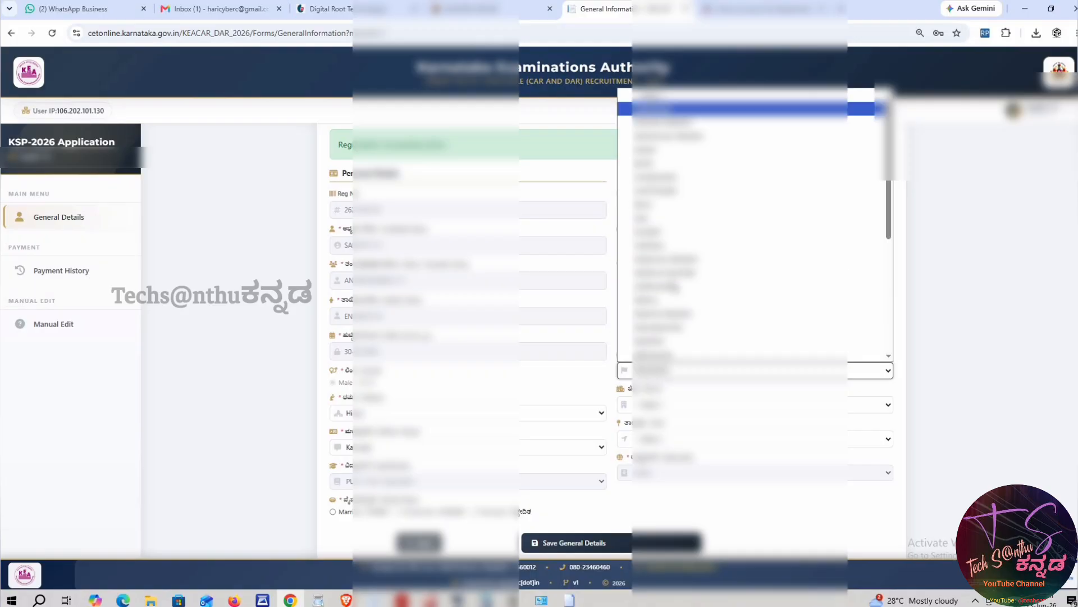
click(675, 290)
click(695, 410)
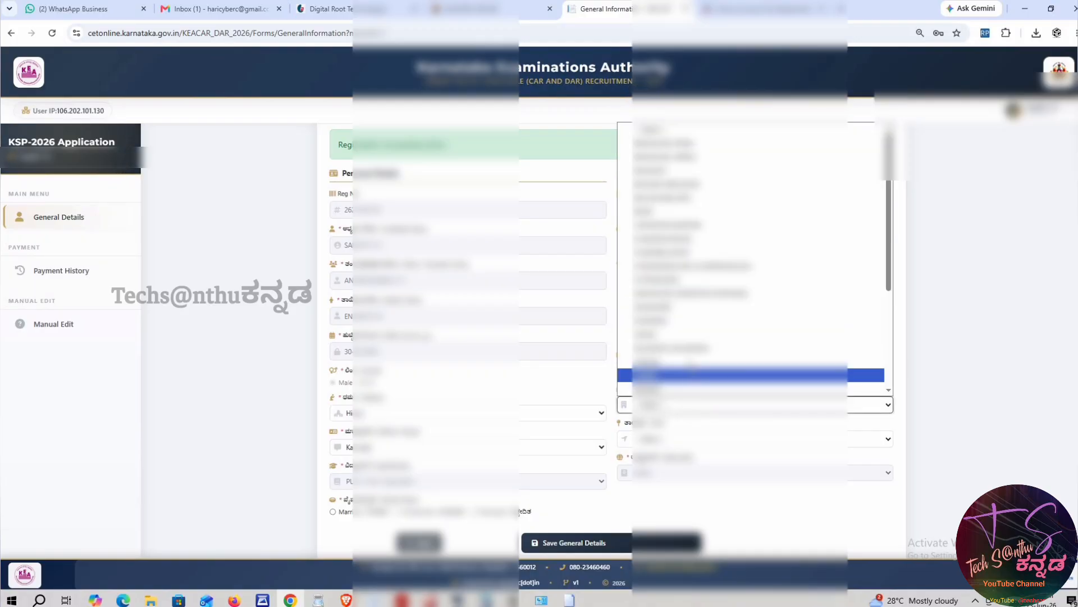
click(693, 374)
click(698, 439)
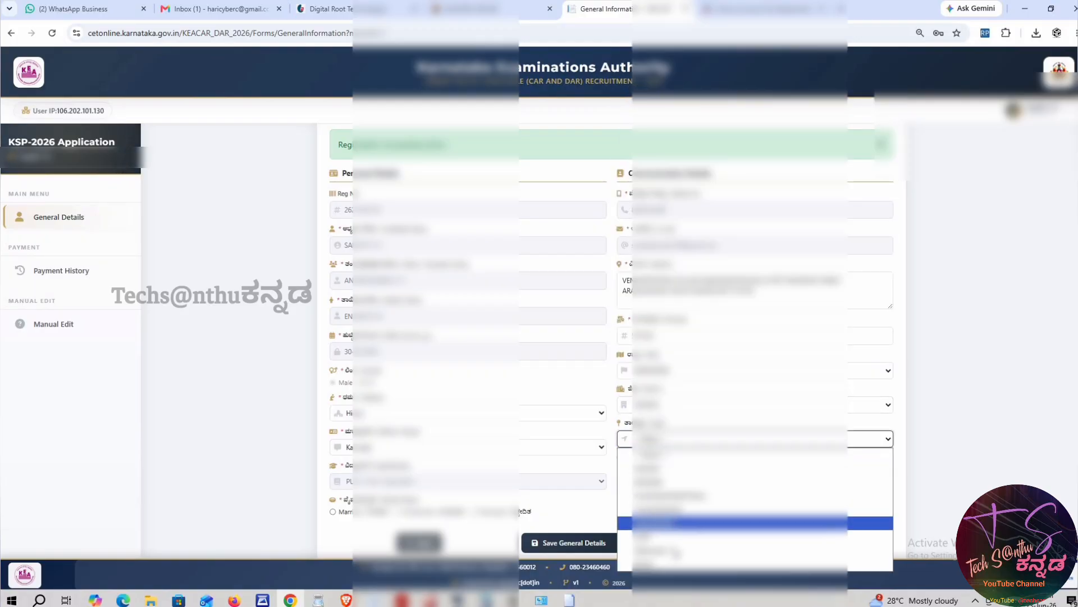
click(680, 519)
scroll(700, 393, down, 1)
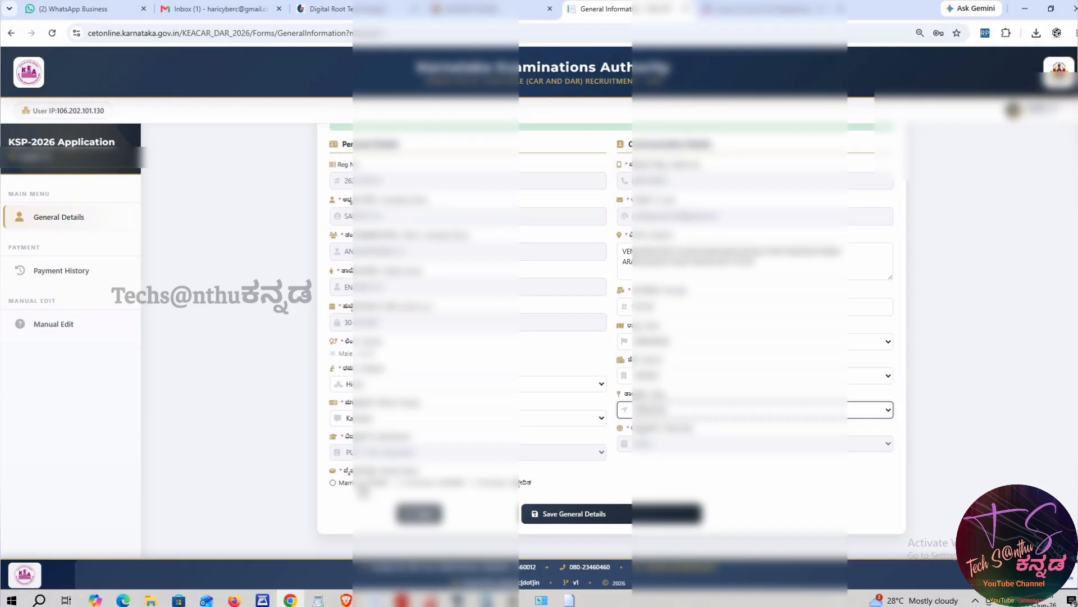
click(438, 489)
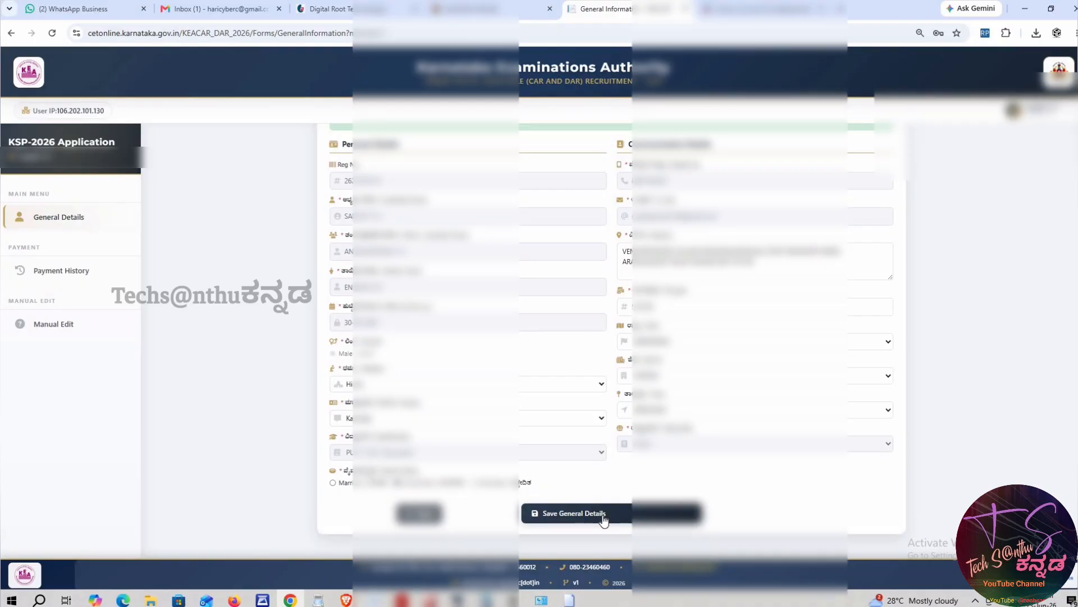
Save General Details, confirm with Yes, acknowledge OK, then go Next to Qualification Details.
click(603, 519)
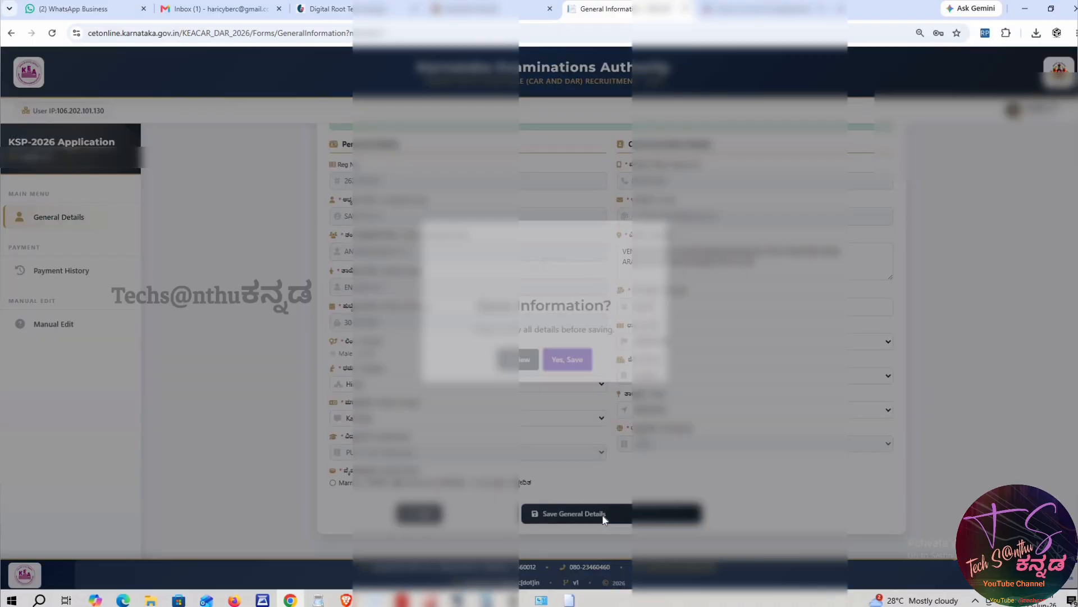
click(574, 380)
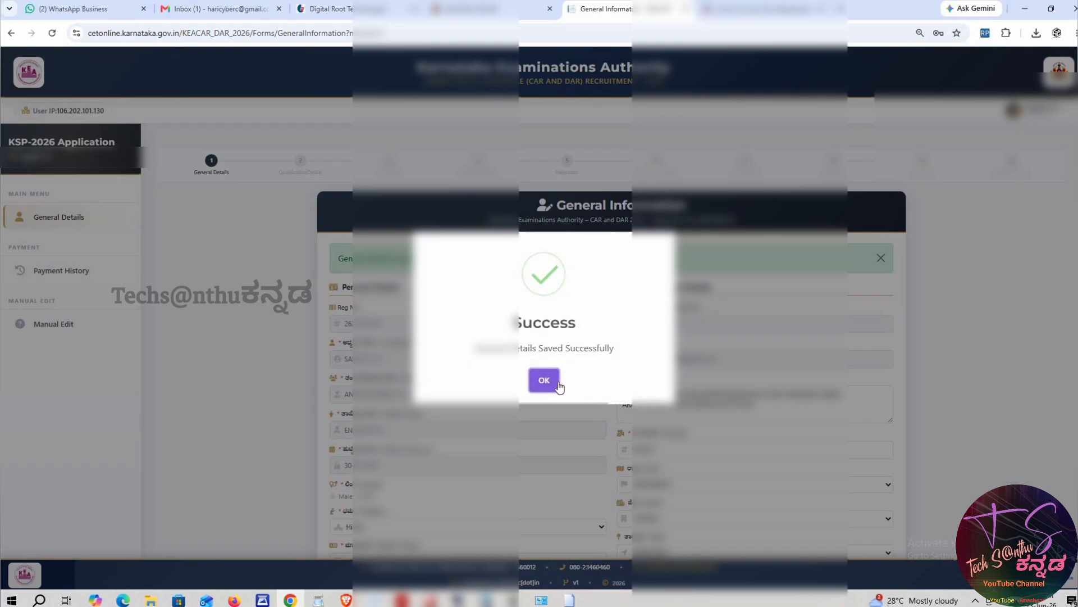
click(544, 380)
scroll(605, 388, down, 3)
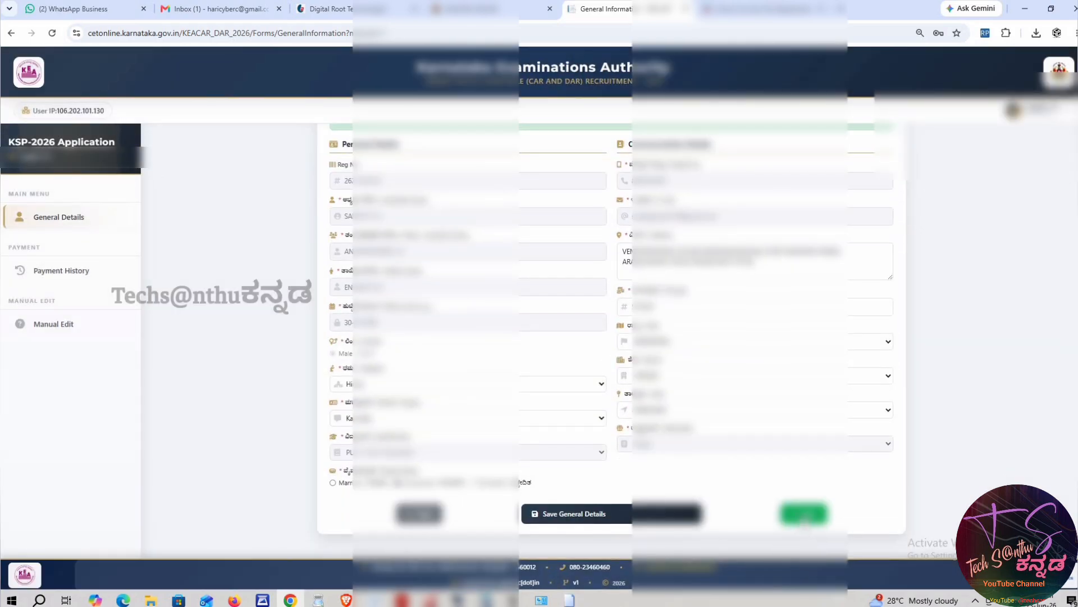
click(804, 513)
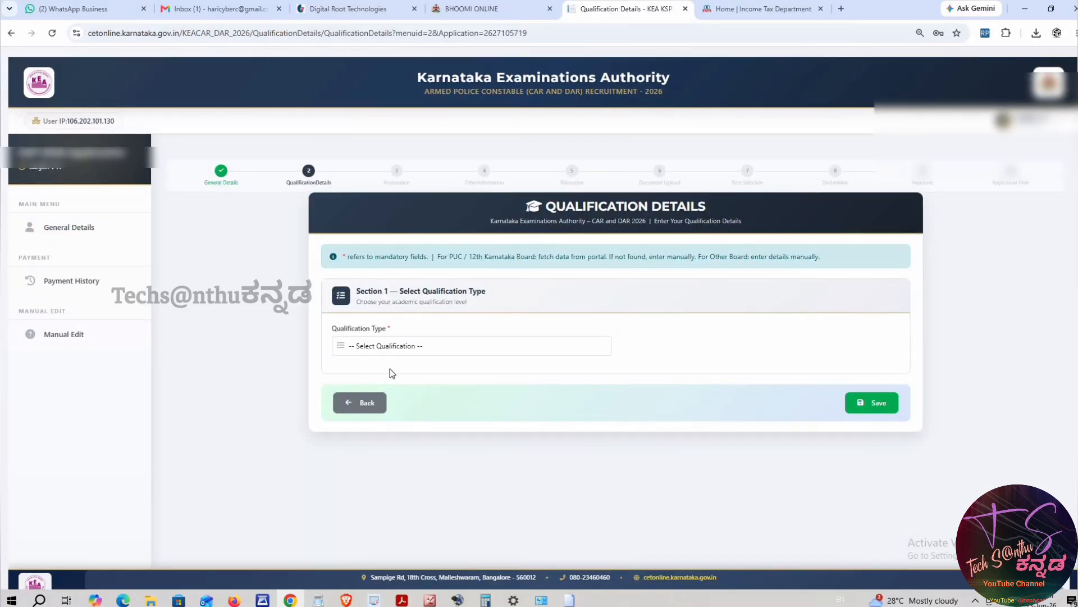
Choose PUC (Karnataka Board) - After 2008, enter the registration number, March 2023, and fetch the marks.
click(382, 349)
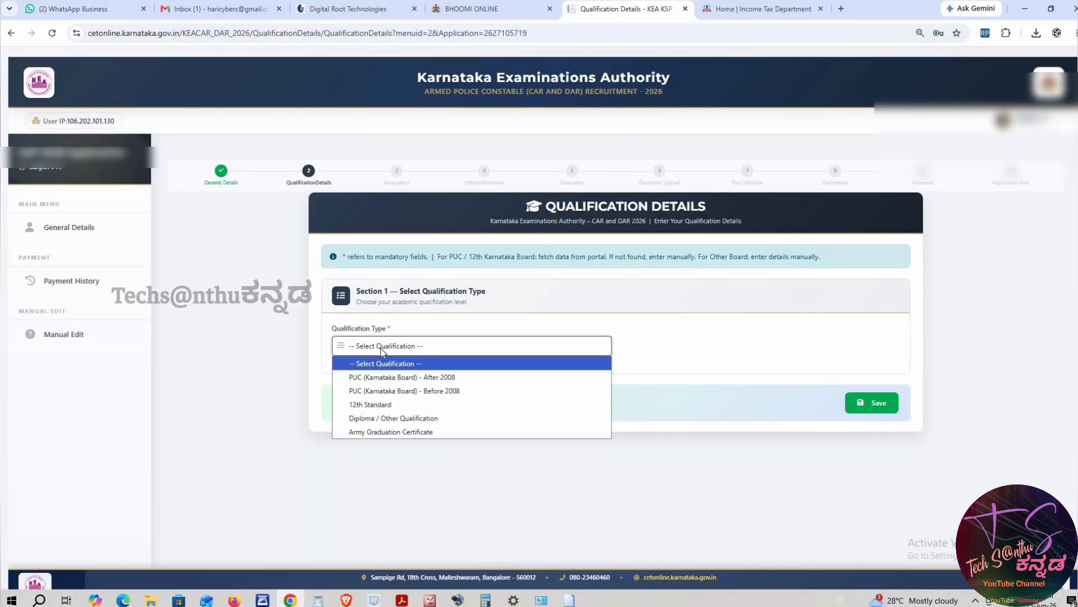
click(418, 378)
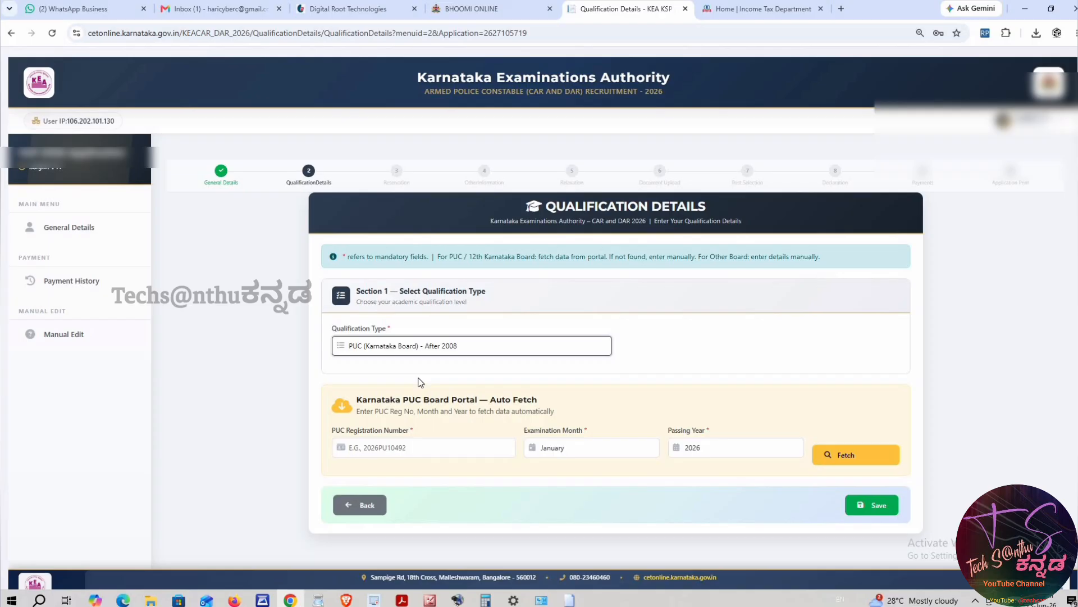
click(423, 445)
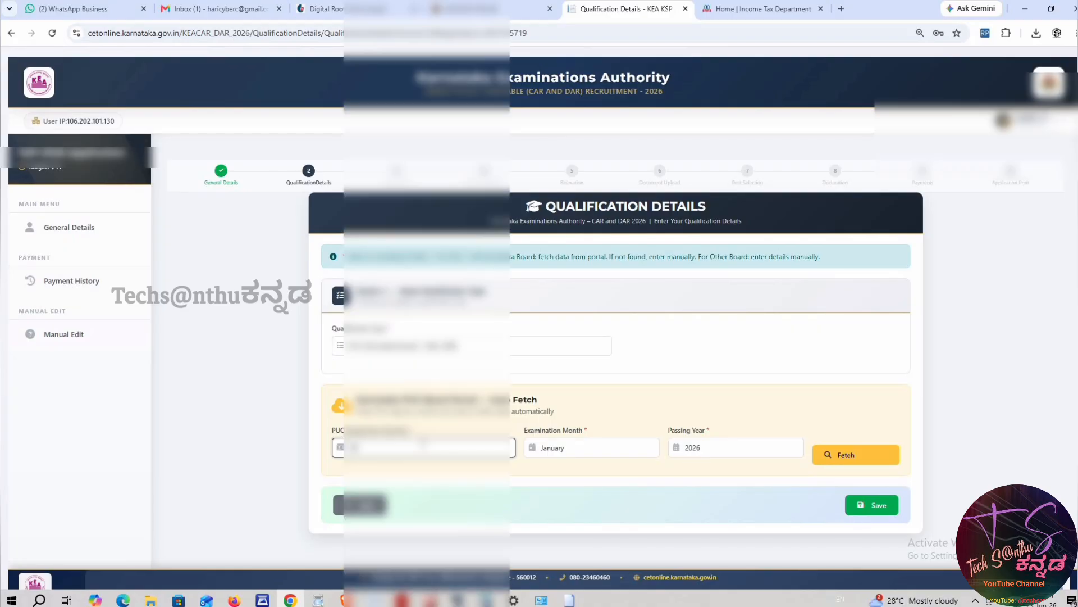
text(12345)
key(Tab)
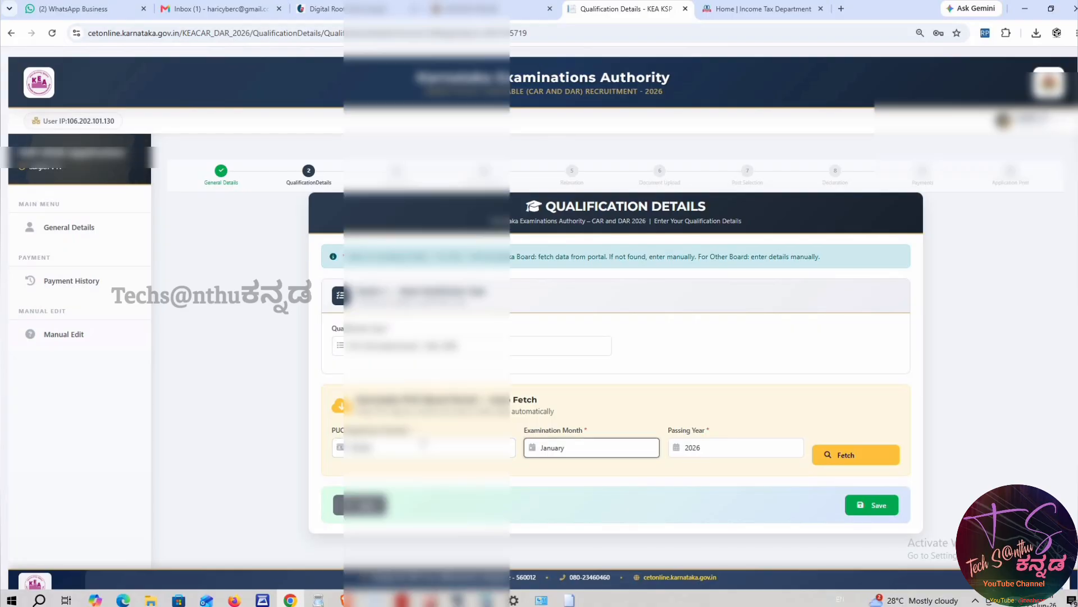
click(555, 448)
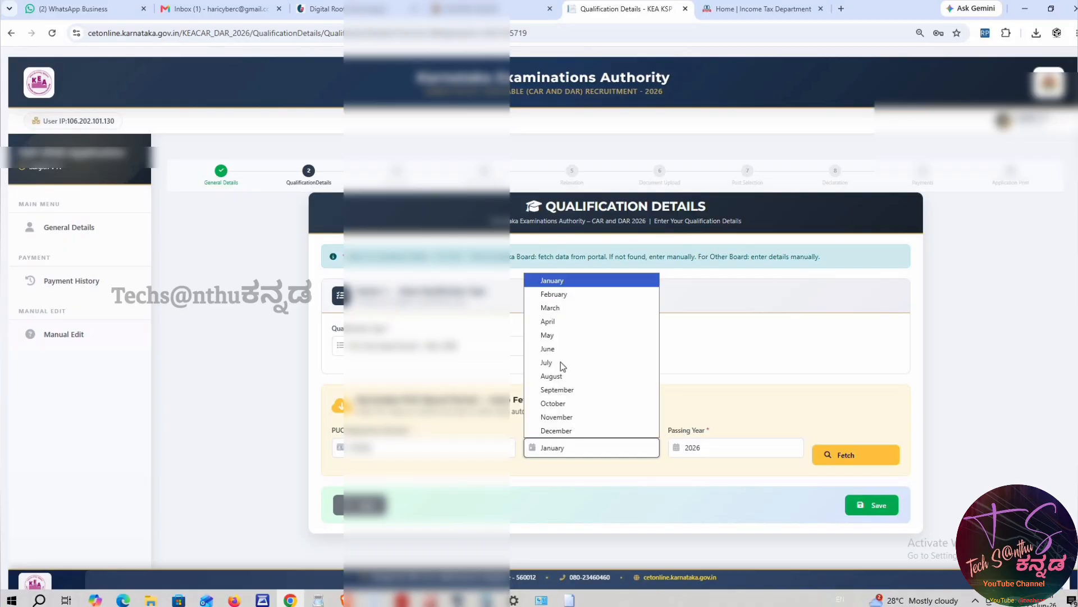
click(567, 309)
click(723, 448)
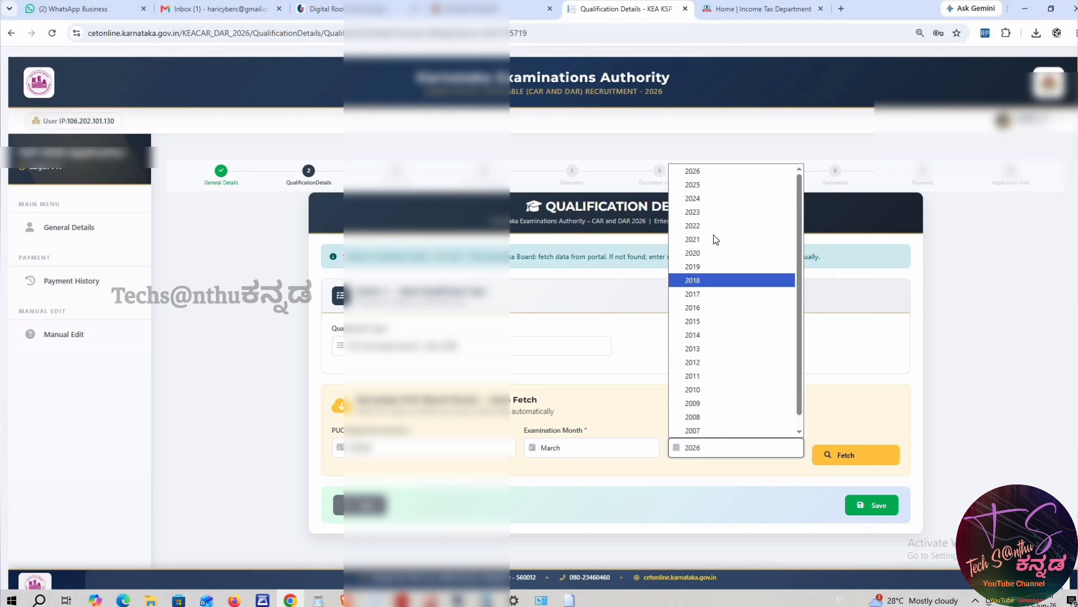
click(715, 212)
click(845, 455)
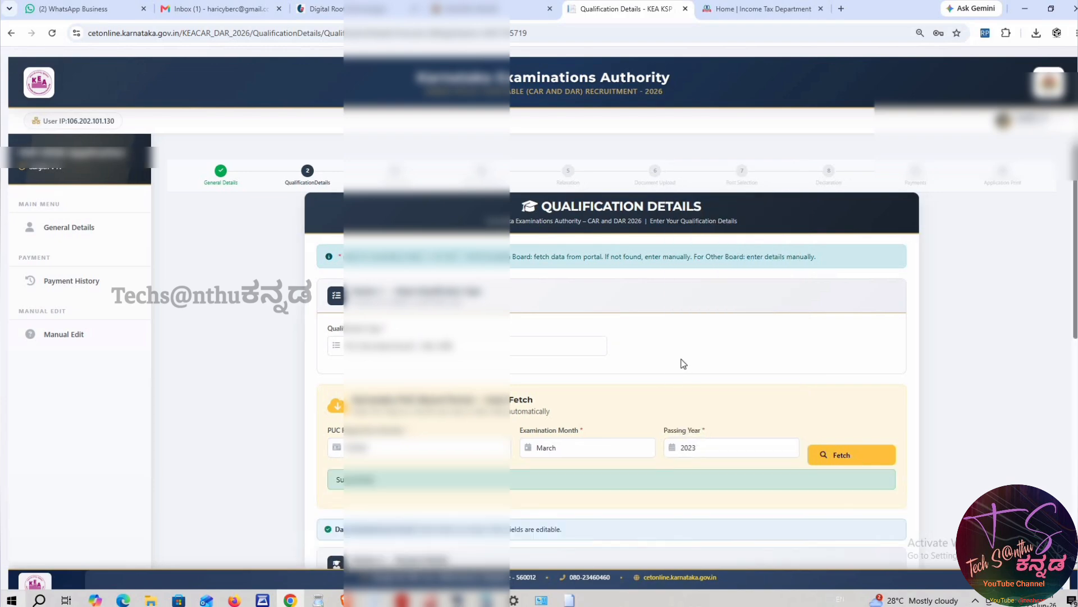
Set the passing month and year in the fetched PUC details.
scroll(587, 421, down, 3)
scroll(587, 421, down, 1)
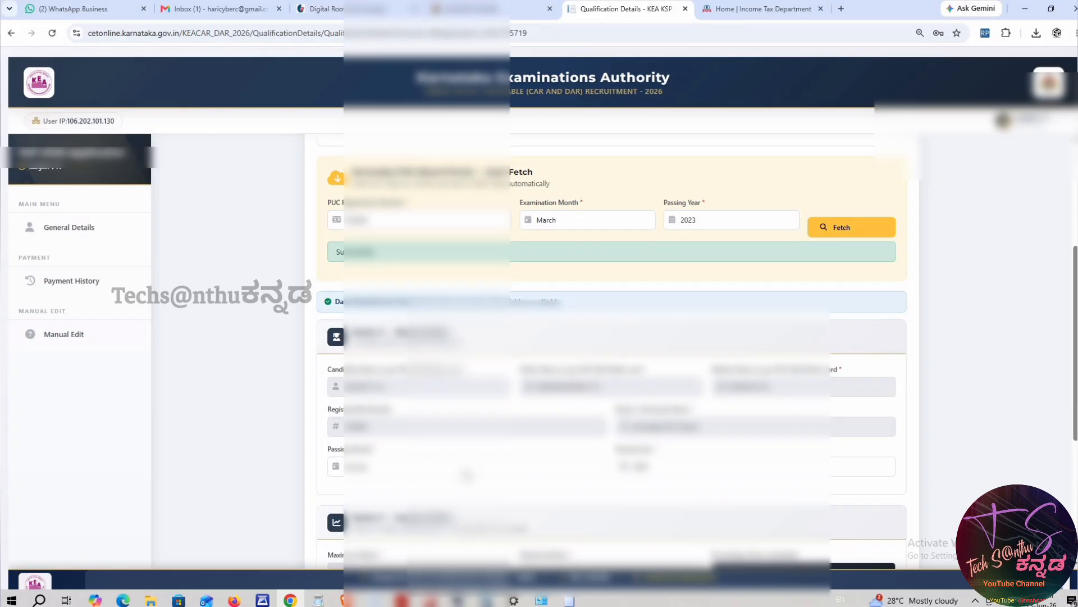
click(467, 471)
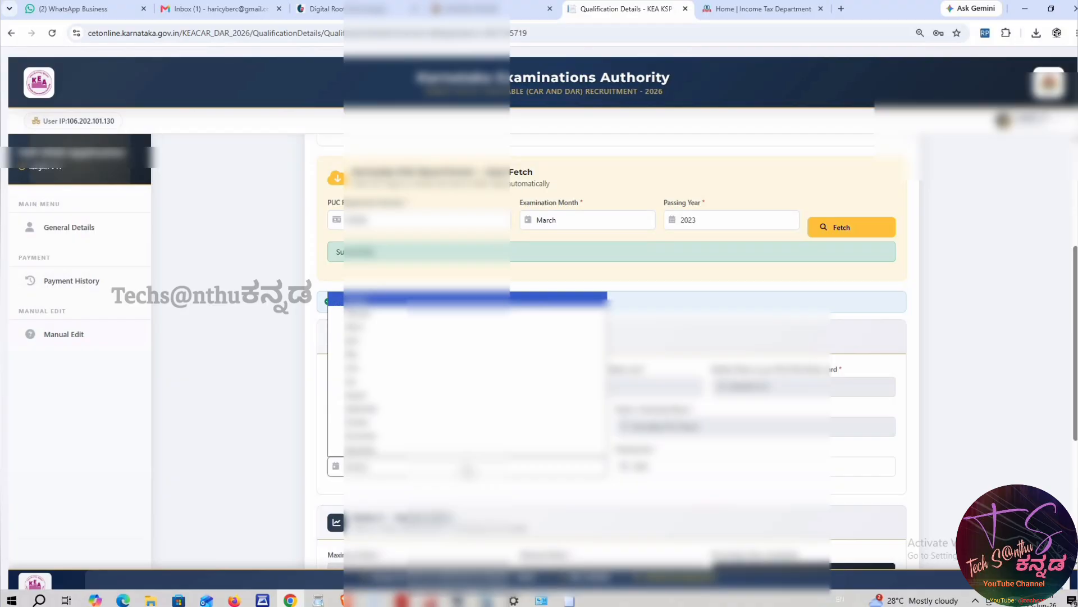
click(400, 335)
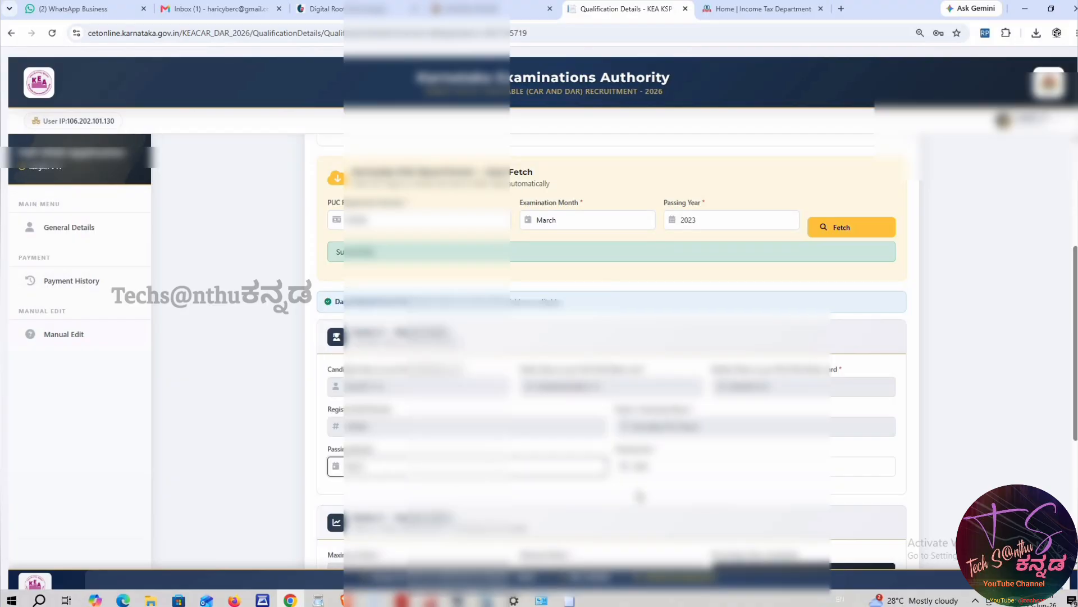
click(674, 469)
click(674, 230)
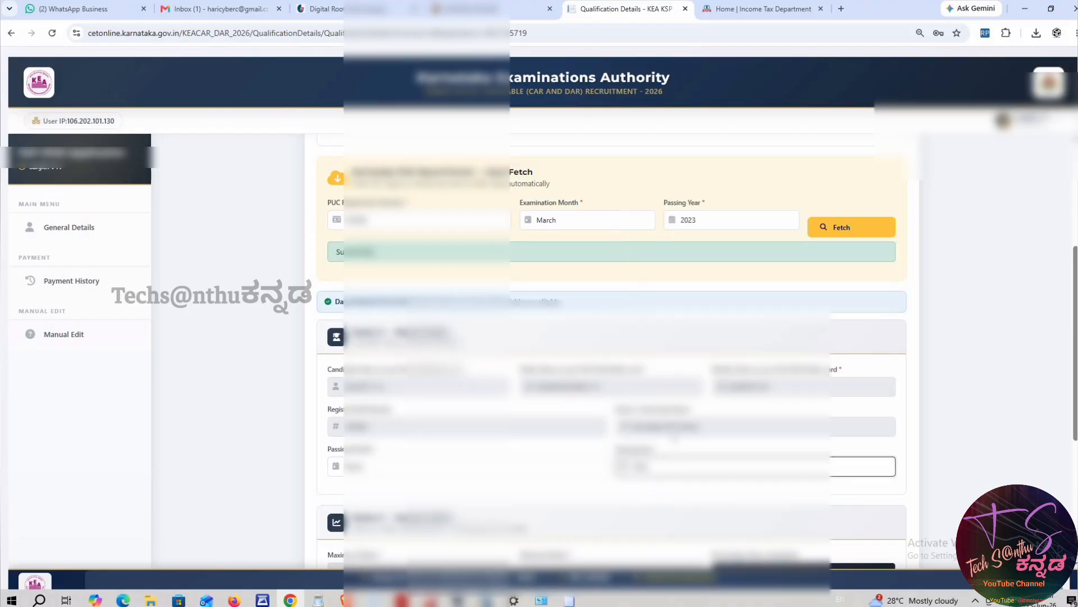
Select the college's State, District and Taluk.
scroll(608, 418, down, 3)
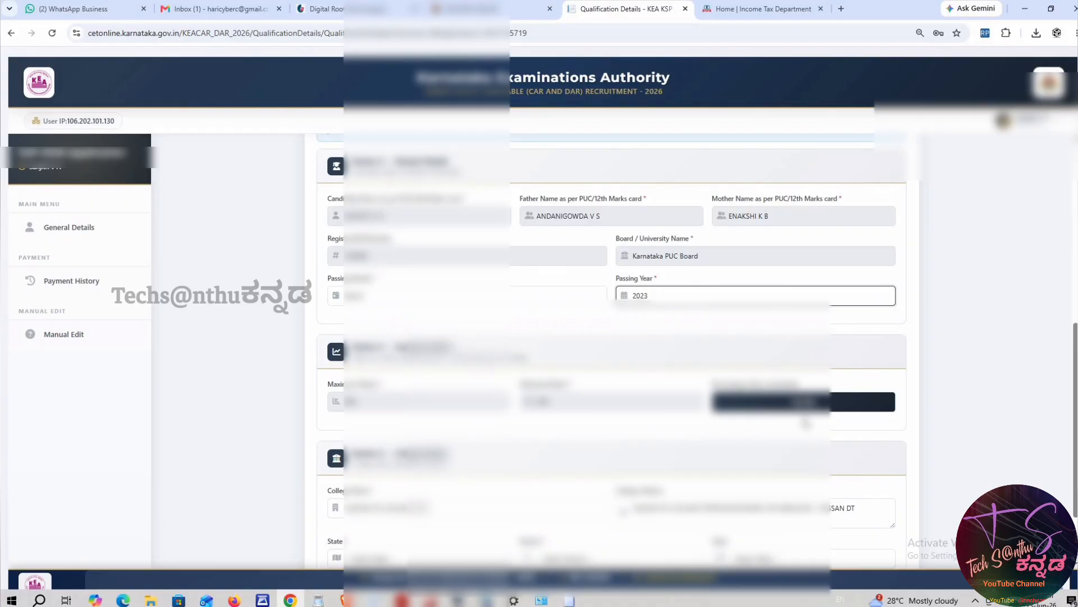
scroll(427, 434, down, 2)
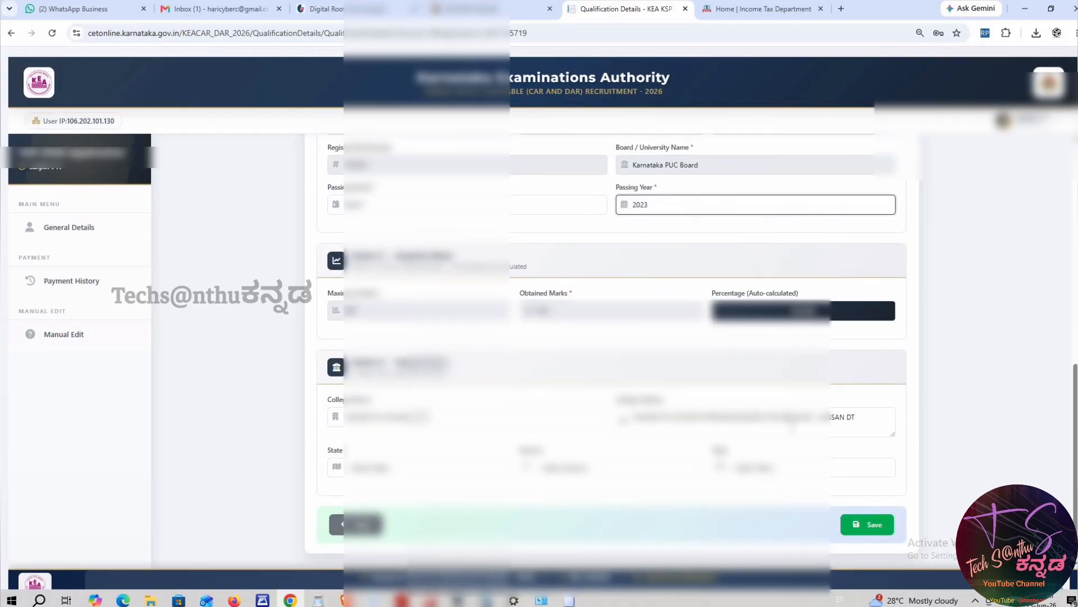
click(402, 469)
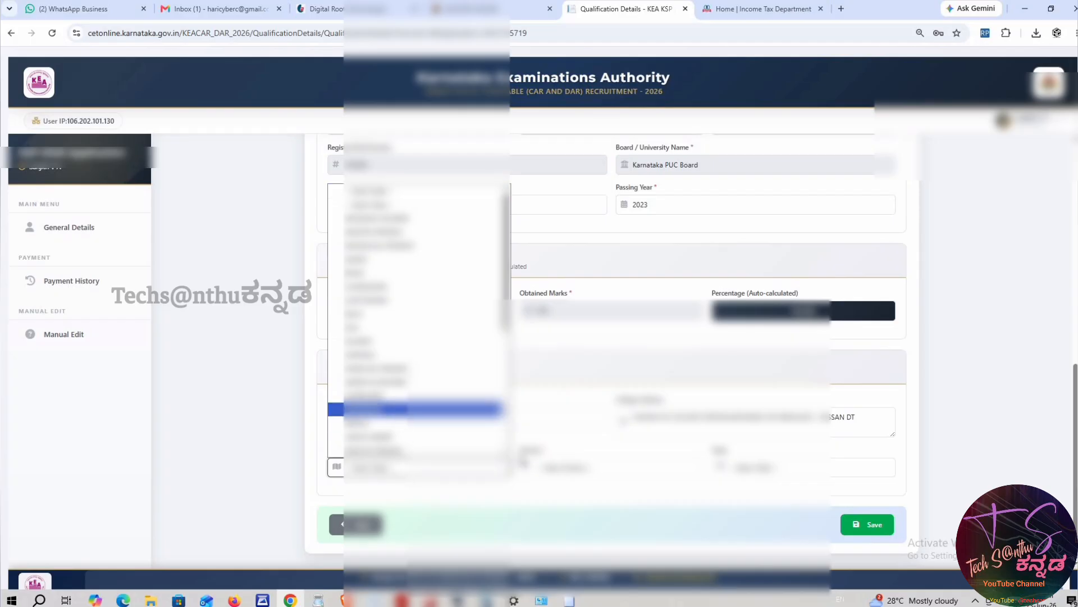
click(416, 409)
click(609, 468)
click(579, 378)
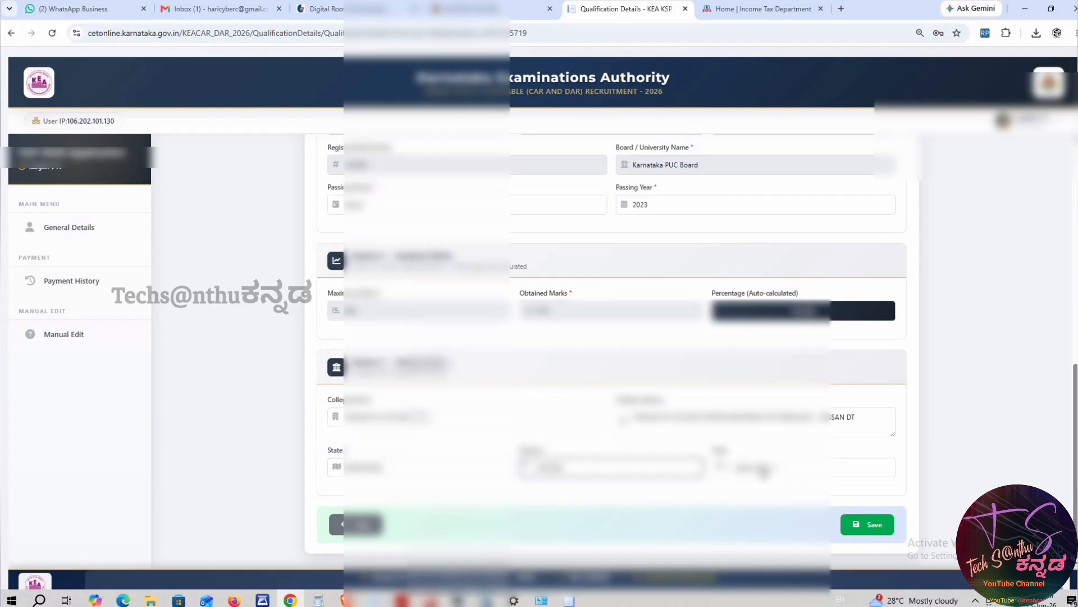
click(764, 470)
click(764, 372)
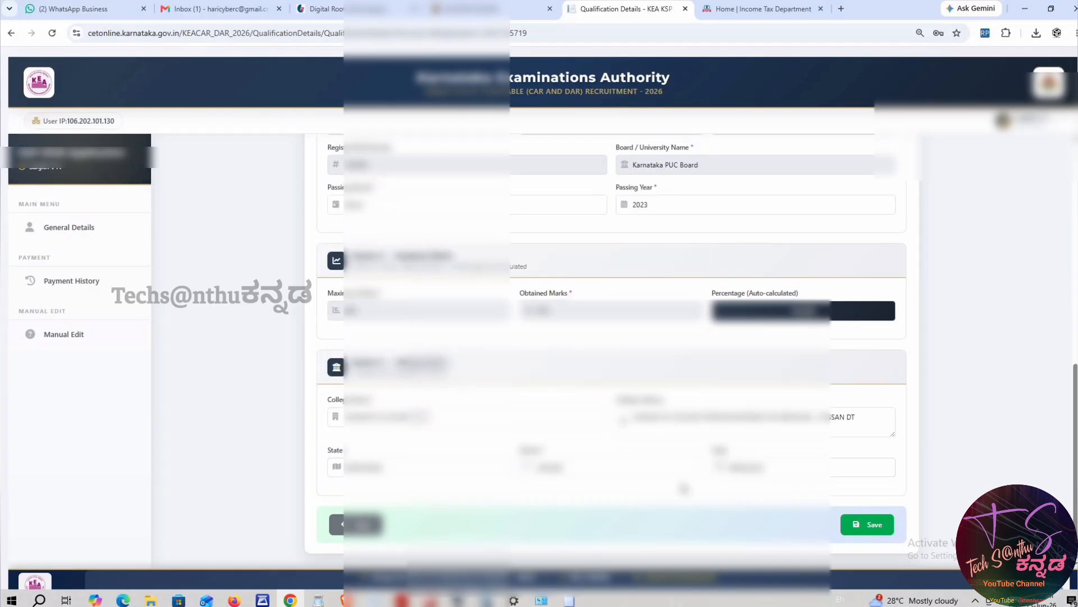
Keep the qualification type unchanged, save the qualification details, and continue to Reservation Claims.
scroll(684, 489, up, 6)
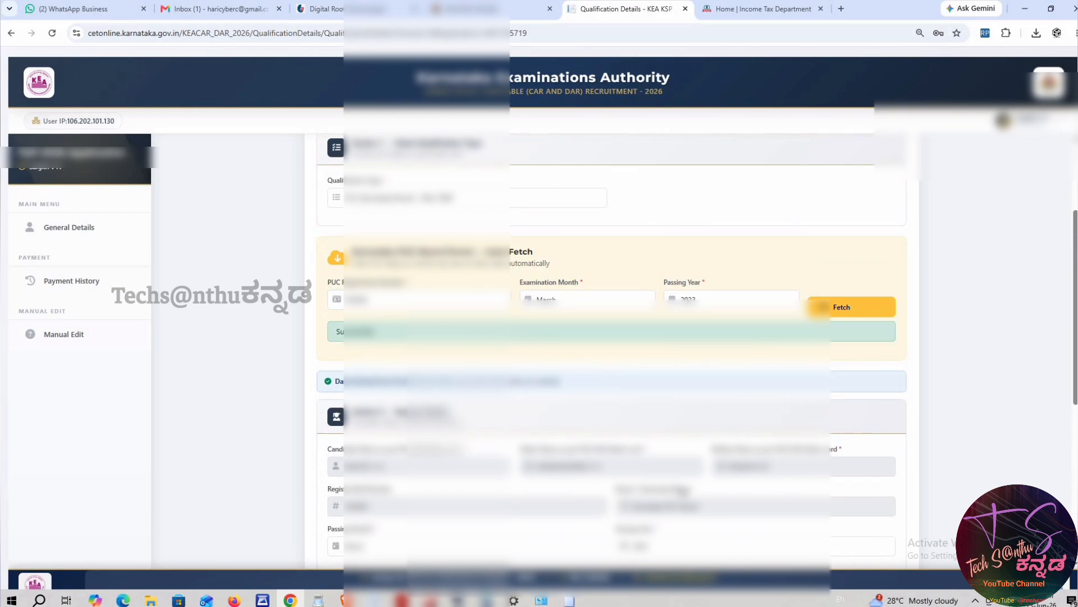
scroll(870, 536, down, 5)
scroll(869, 536, up, 3)
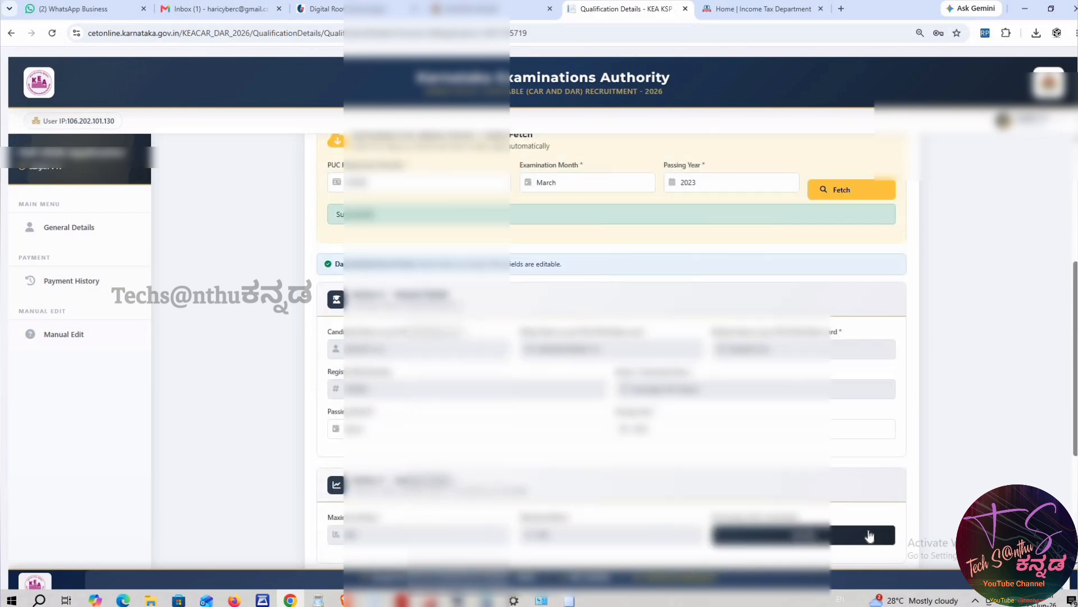
scroll(870, 537, up, 3)
click(413, 255)
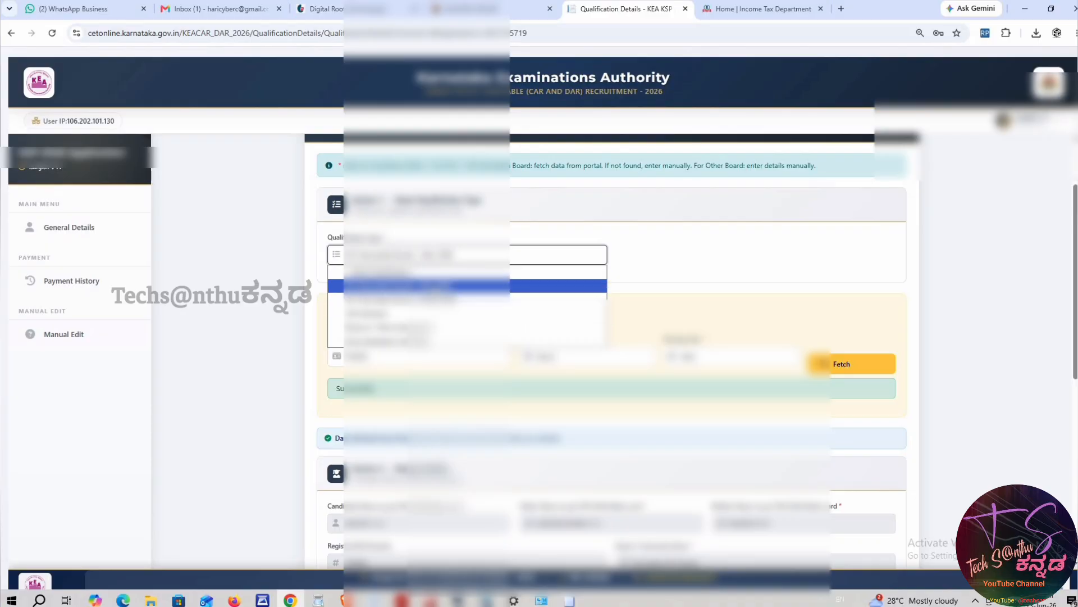
click(715, 253)
scroll(761, 422, down, 6)
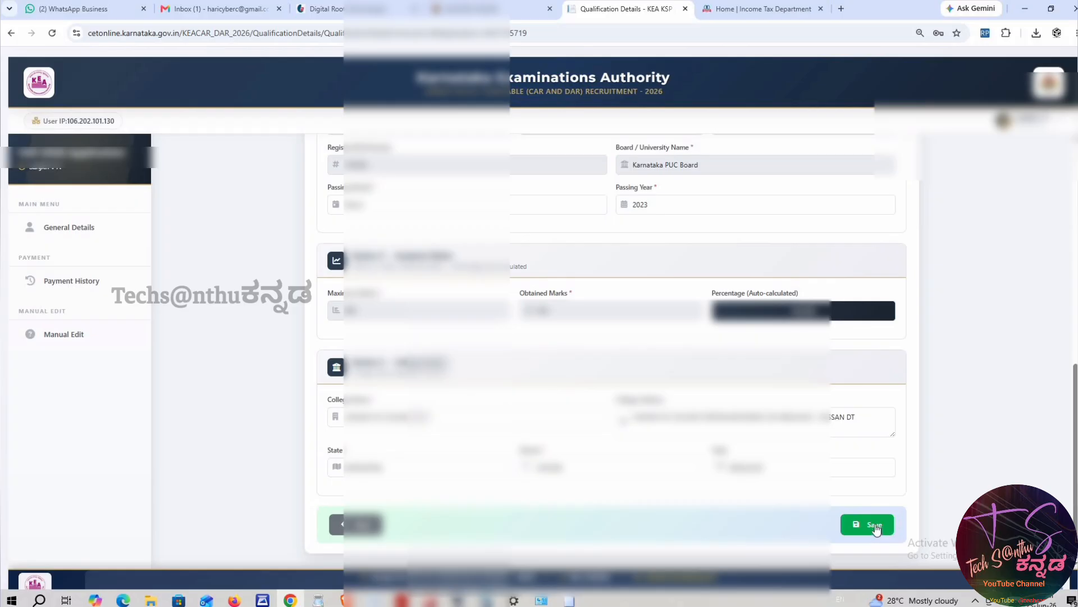
click(875, 525)
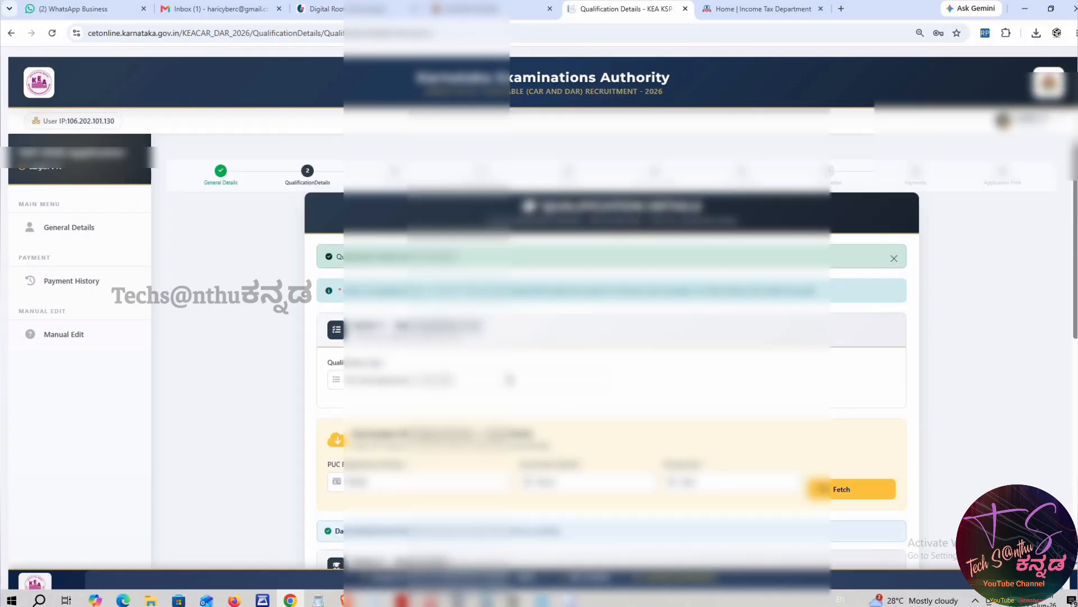
scroll(639, 384, down, 7)
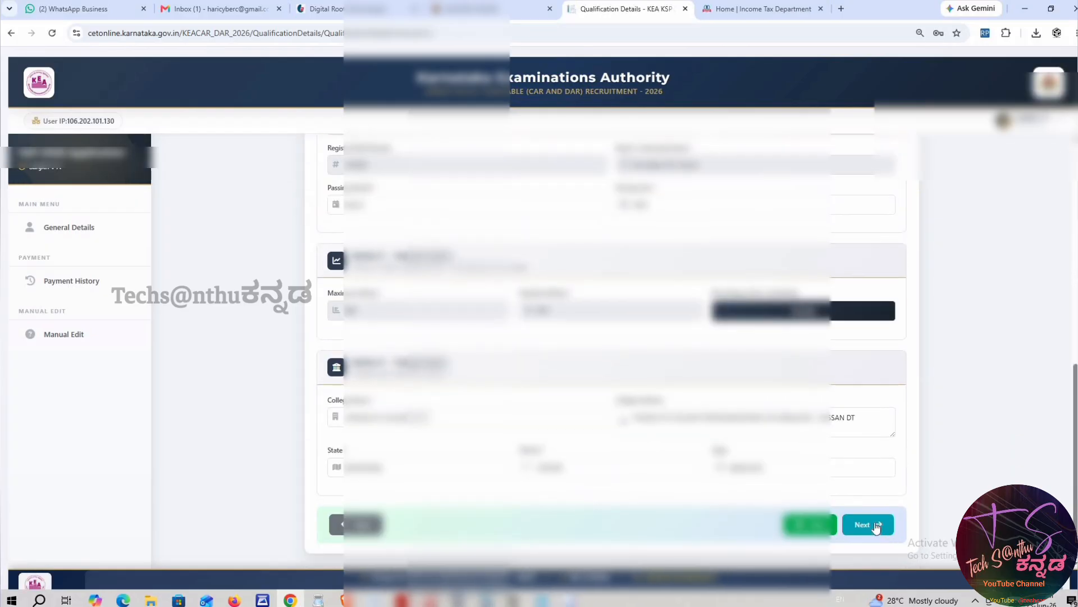
click(875, 525)
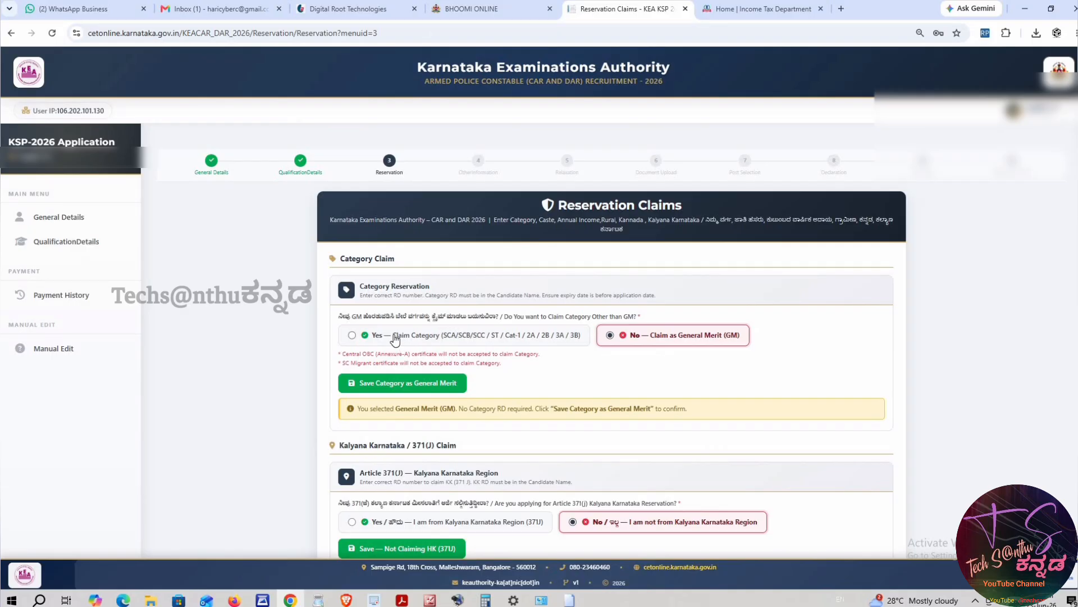
Choose 'Yes — Claim Category', enter the category RD certificate number, and verify it.
click(396, 337)
click(540, 392)
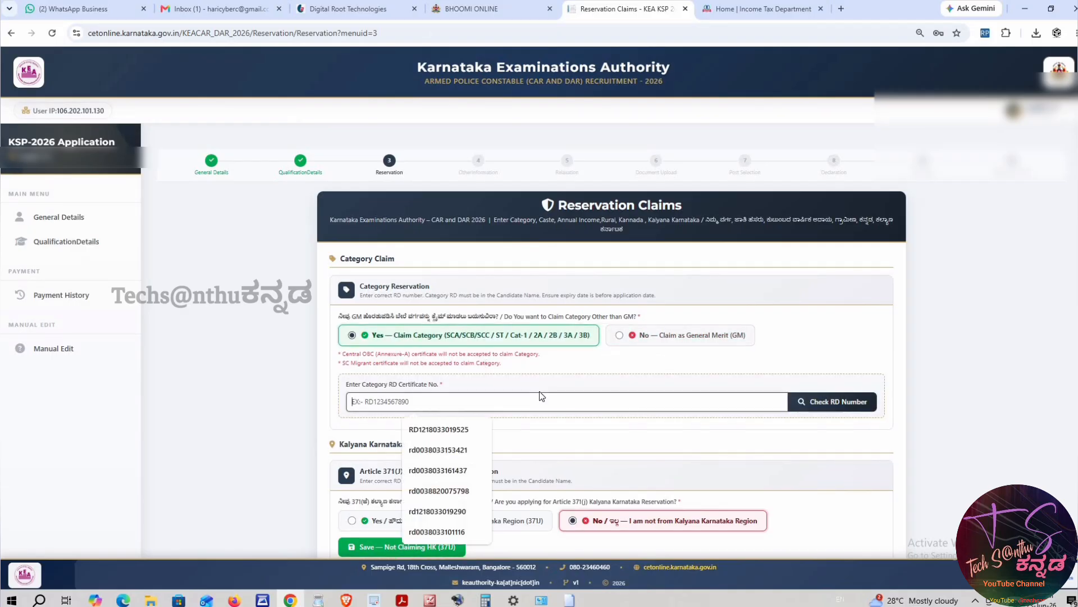
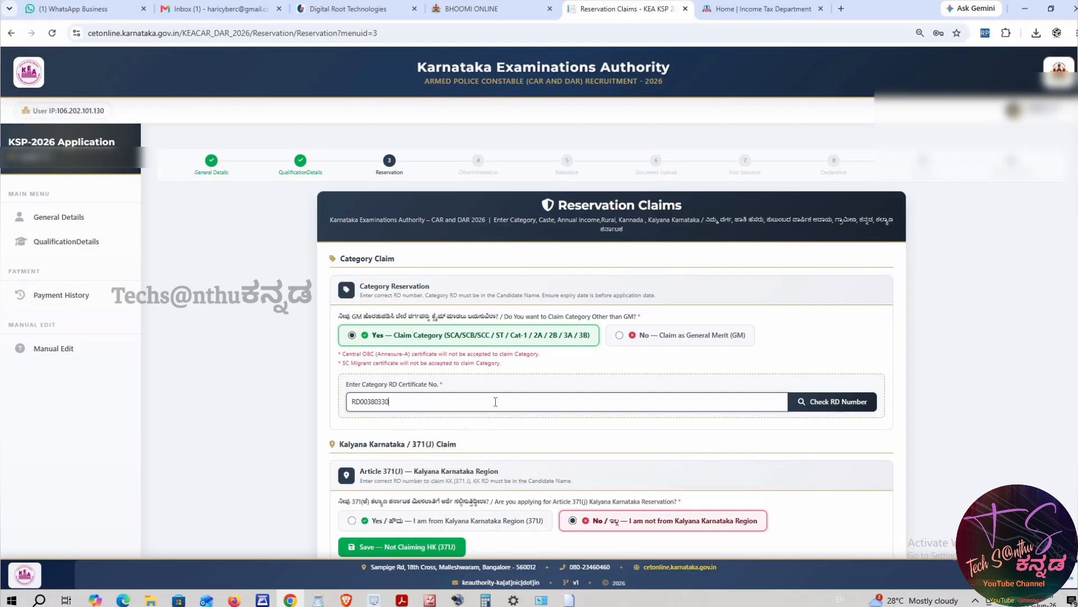
click(832, 403)
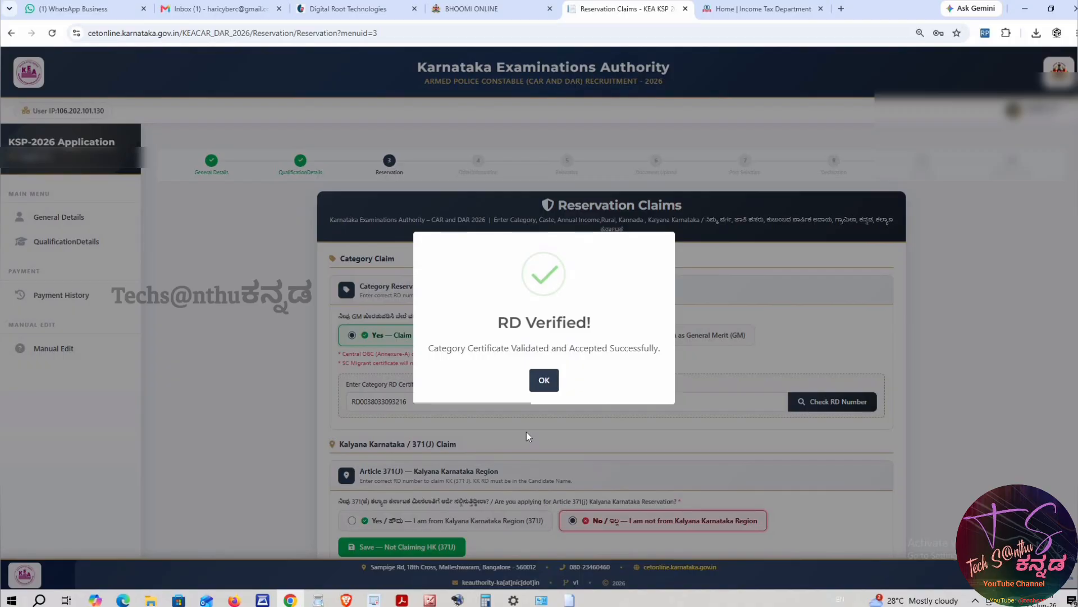
click(528, 433)
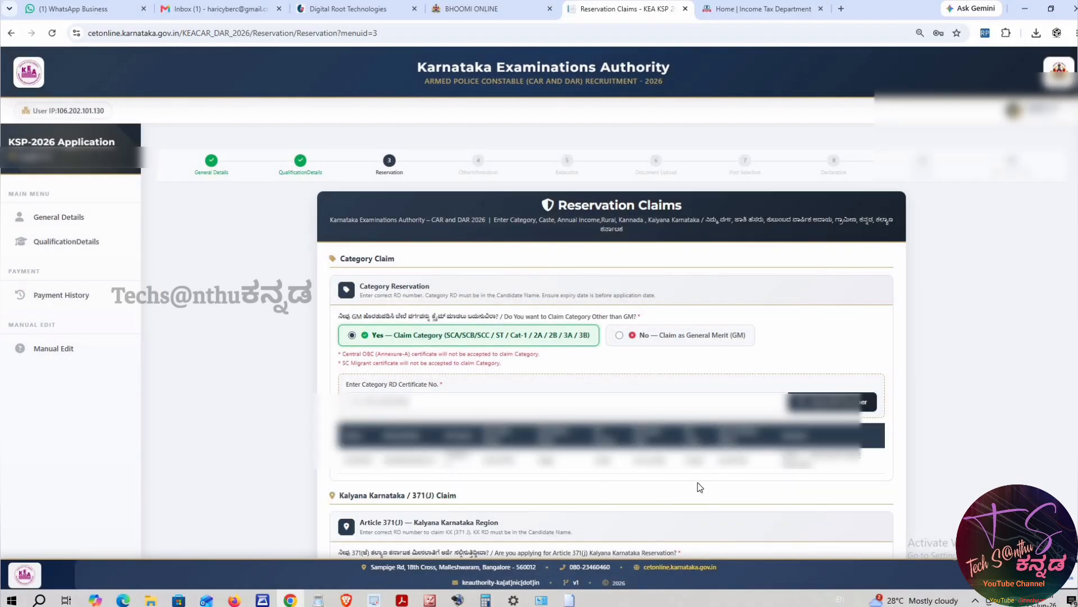
Answer Yes to rural study and save the Rural Quota Claim.
scroll(730, 476, down, 2)
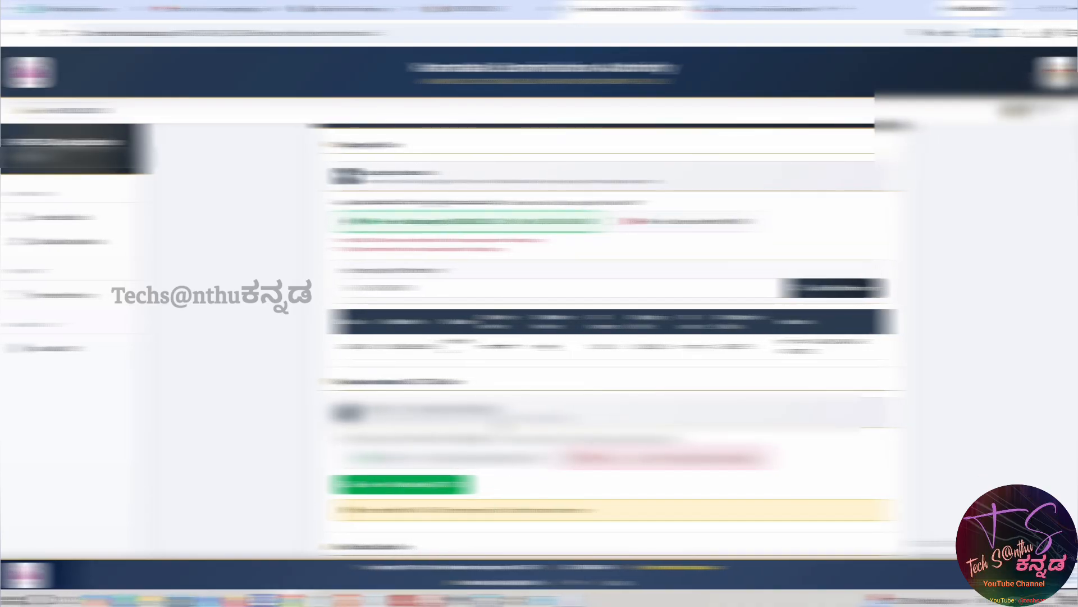
scroll(612, 337, down, 3)
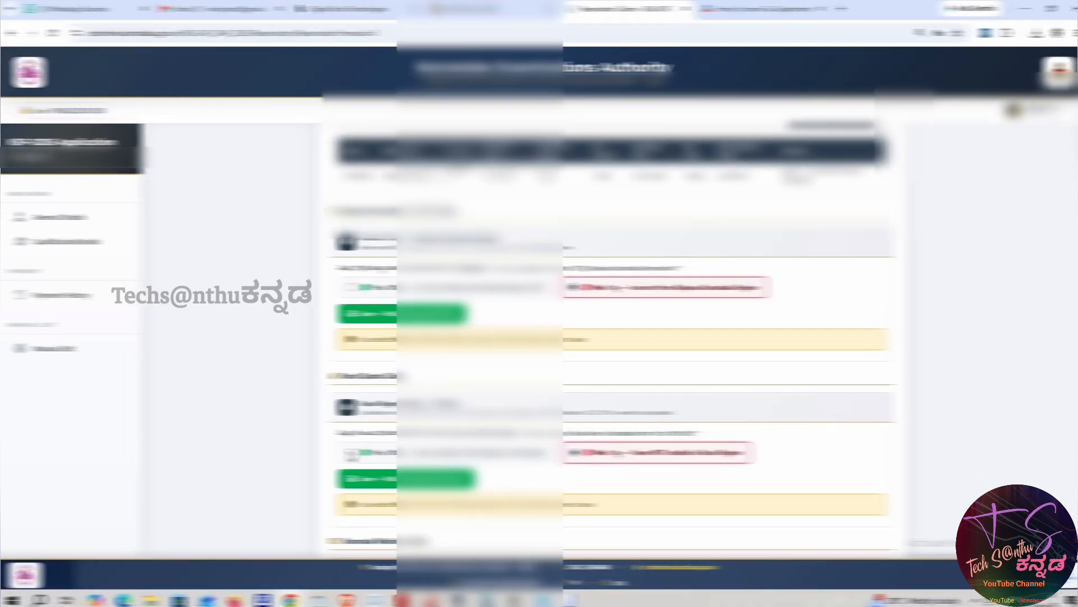
click(352, 453)
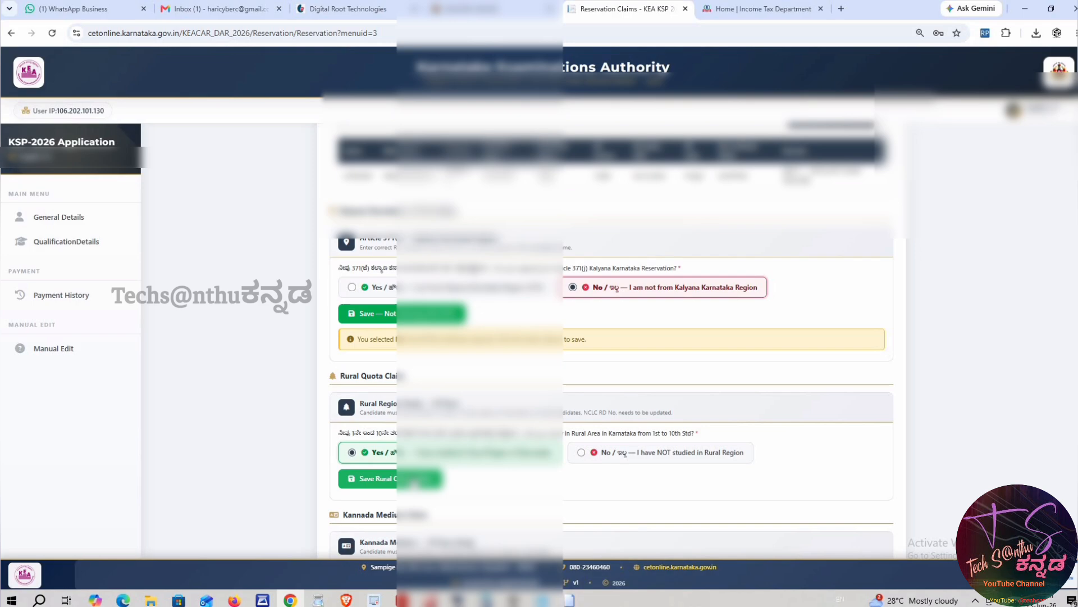
click(414, 478)
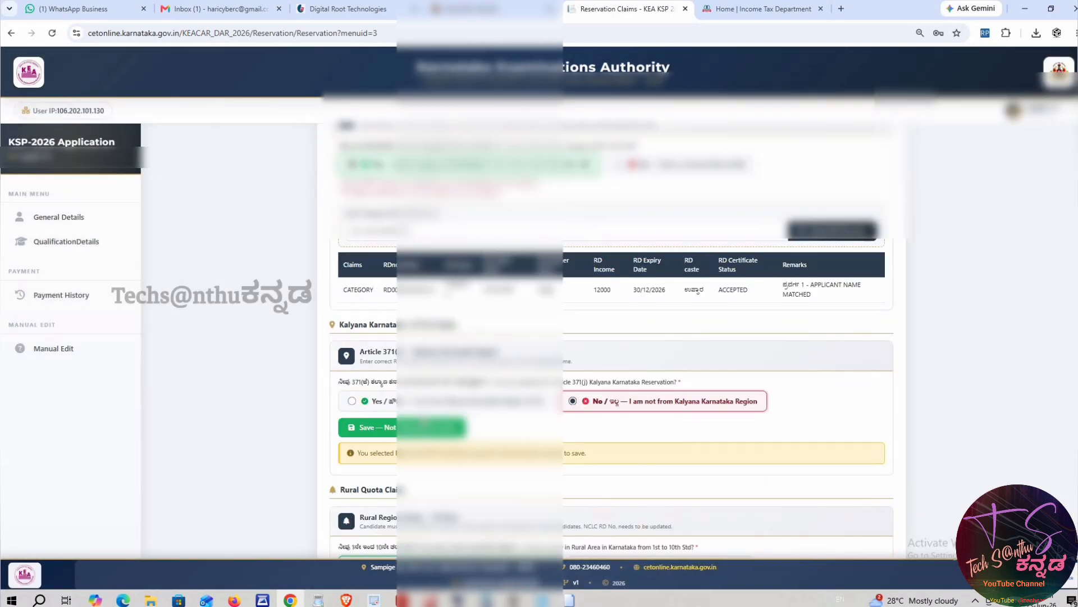
Set Kannada Medium to No and save the Kannada claim.
scroll(382, 476, down, 2)
scroll(382, 476, down, 2)
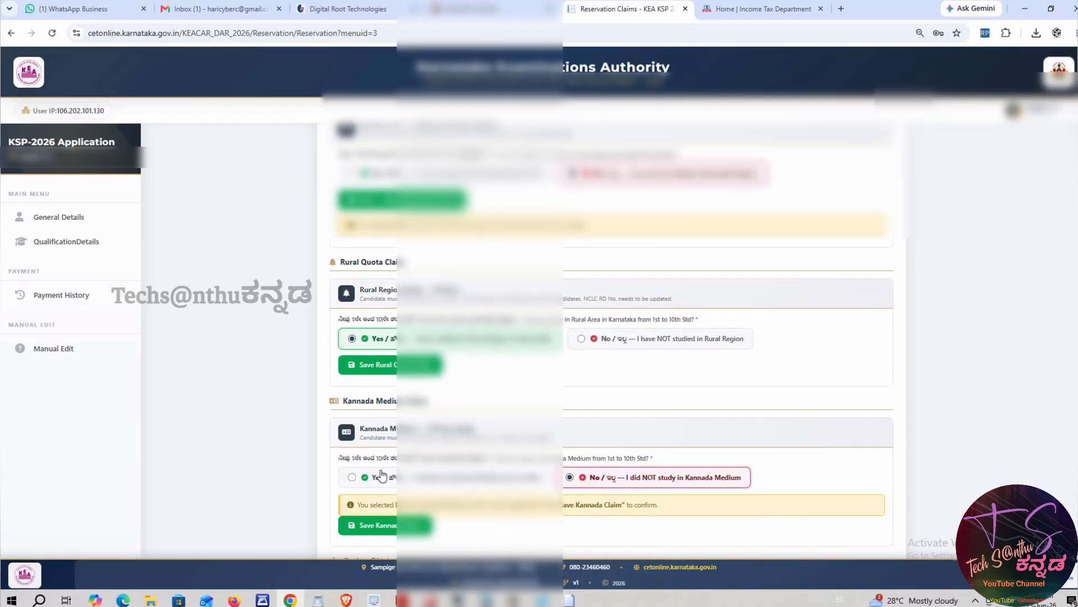
click(377, 480)
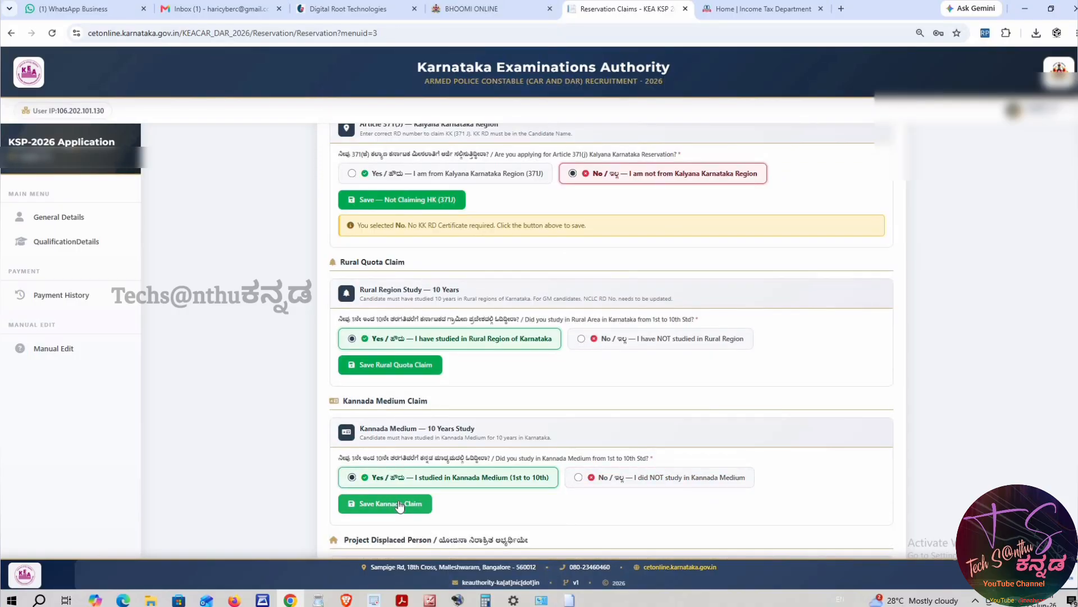
click(622, 480)
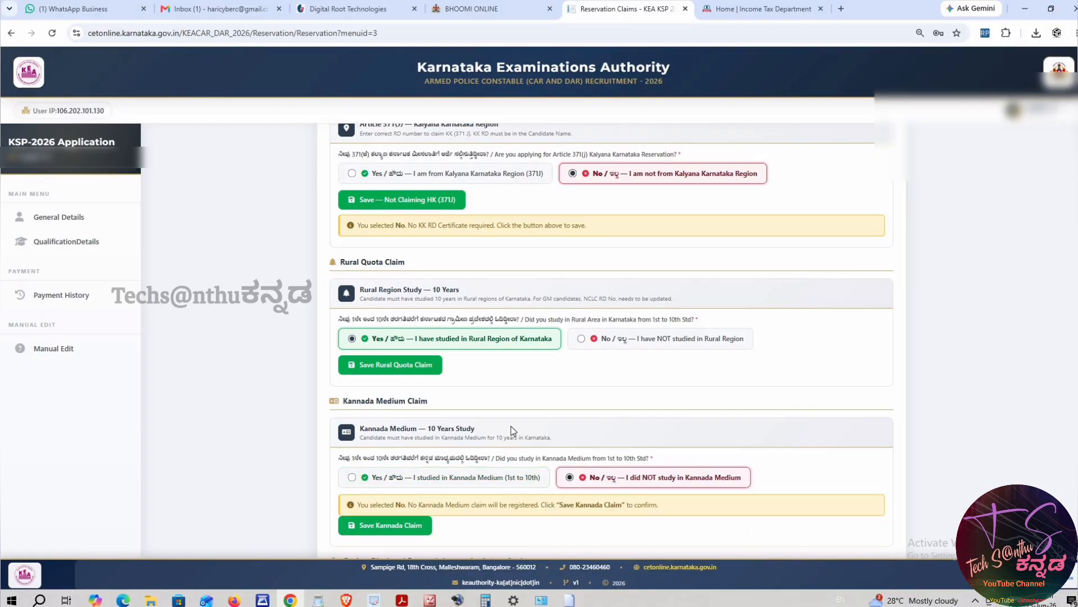
scroll(457, 400, down, 1)
scroll(457, 400, down, 2)
click(393, 362)
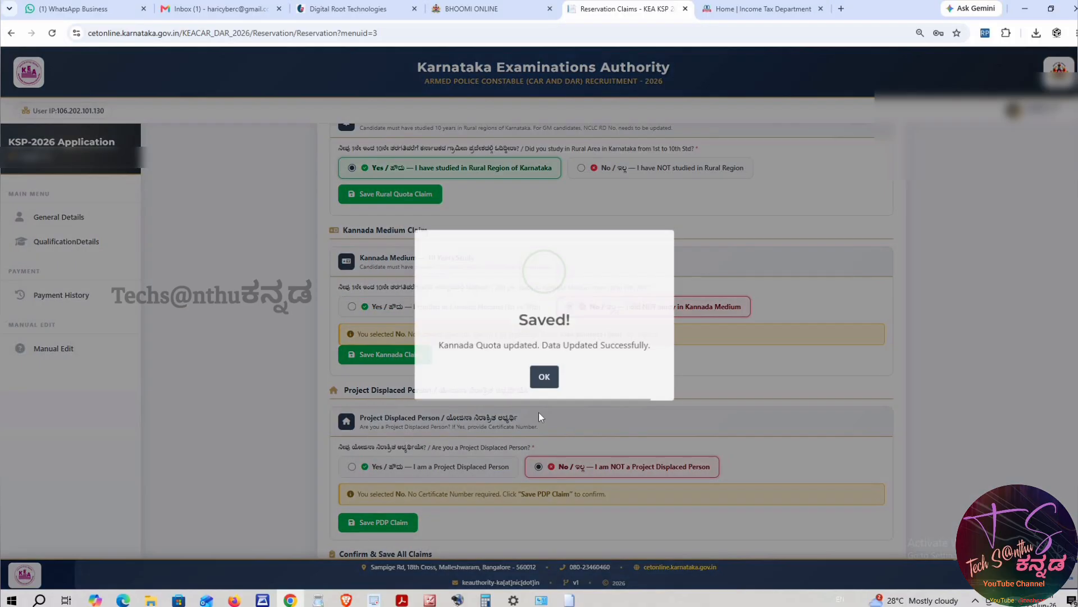
click(544, 380)
Save the Project Displaced Person claim as not claimed.
scroll(510, 412, down, 2)
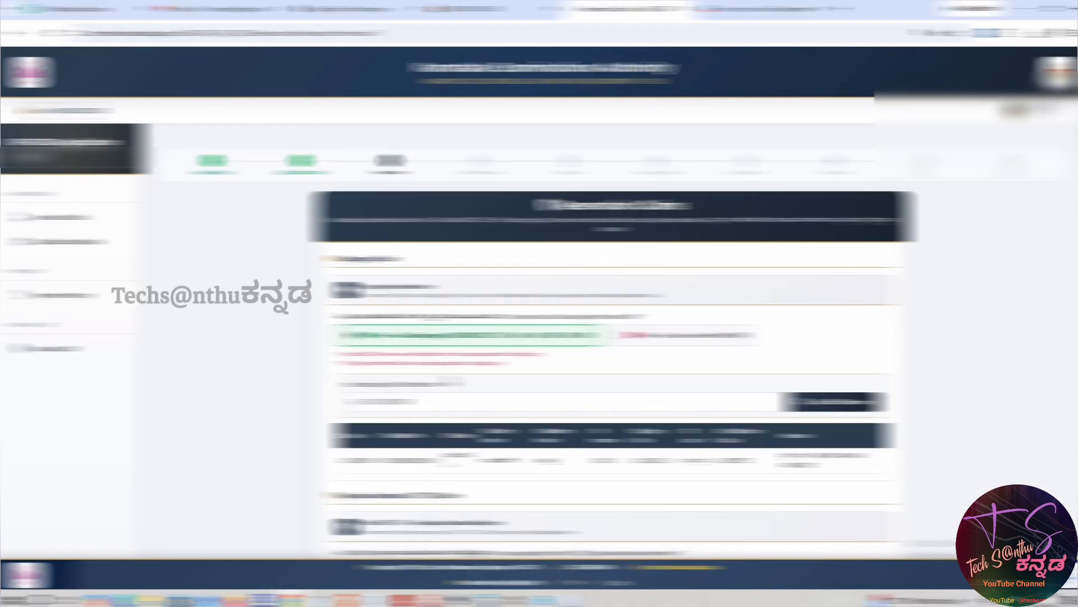
scroll(404, 471, down, 10)
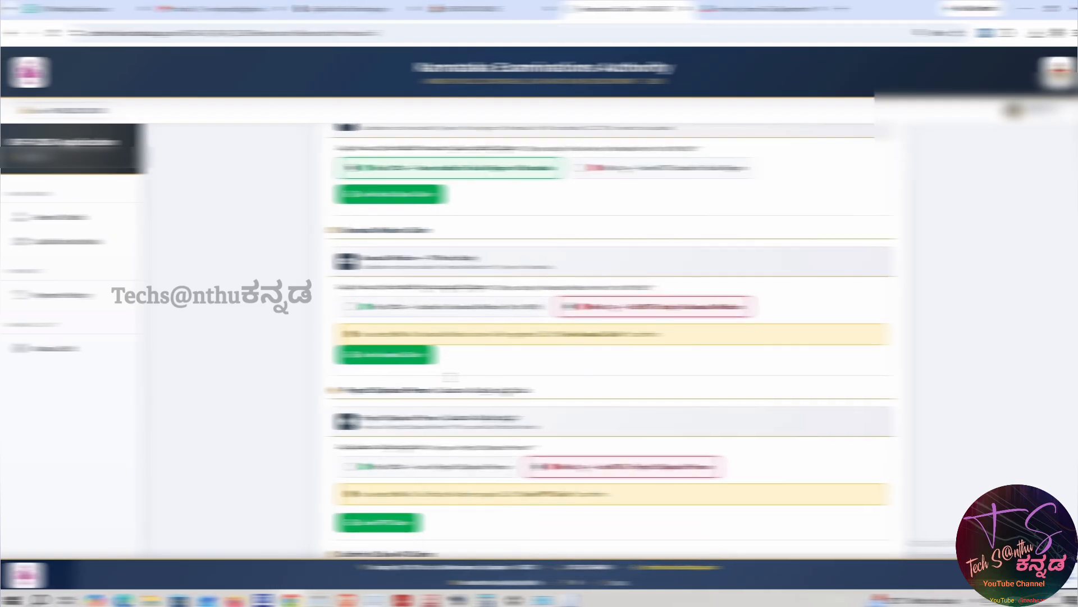
scroll(449, 404, down, 2)
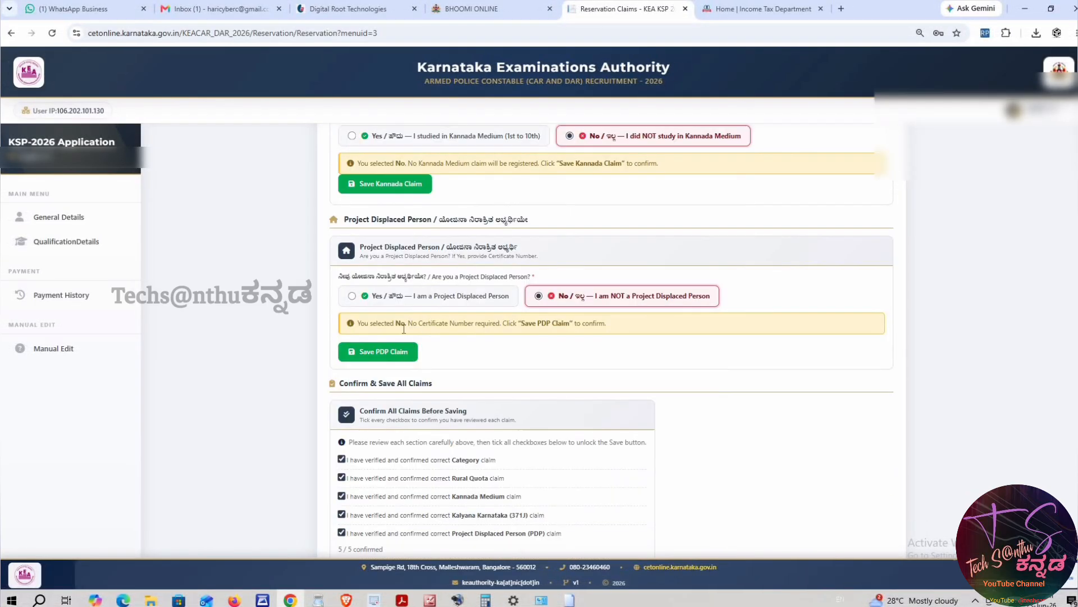
click(415, 354)
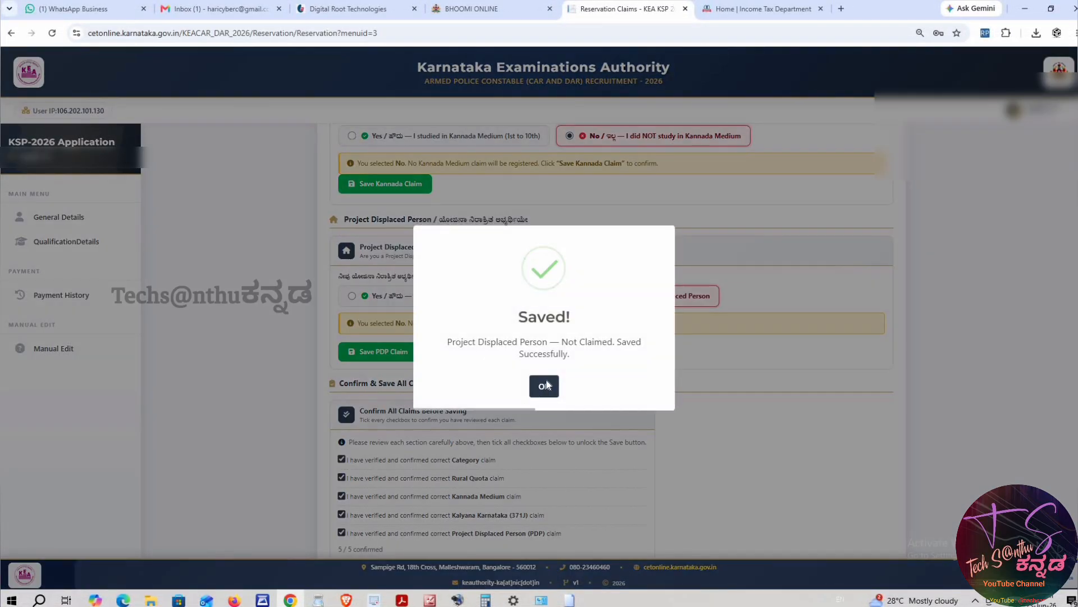
click(543, 383)
scroll(538, 389, down, 3)
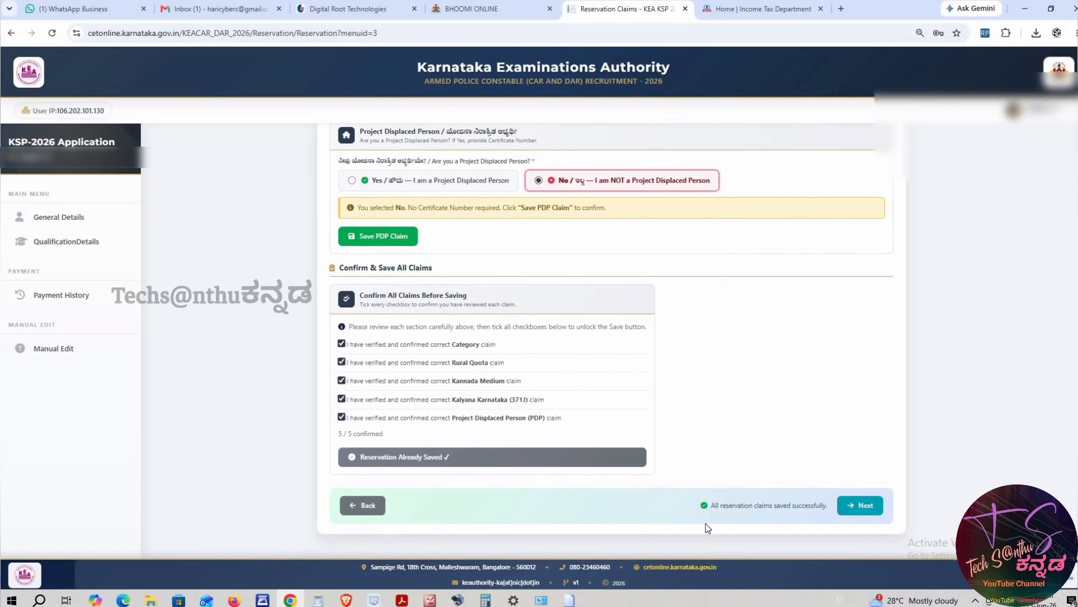
Go to Other Information and answer No to forest area tribal person.
click(865, 506)
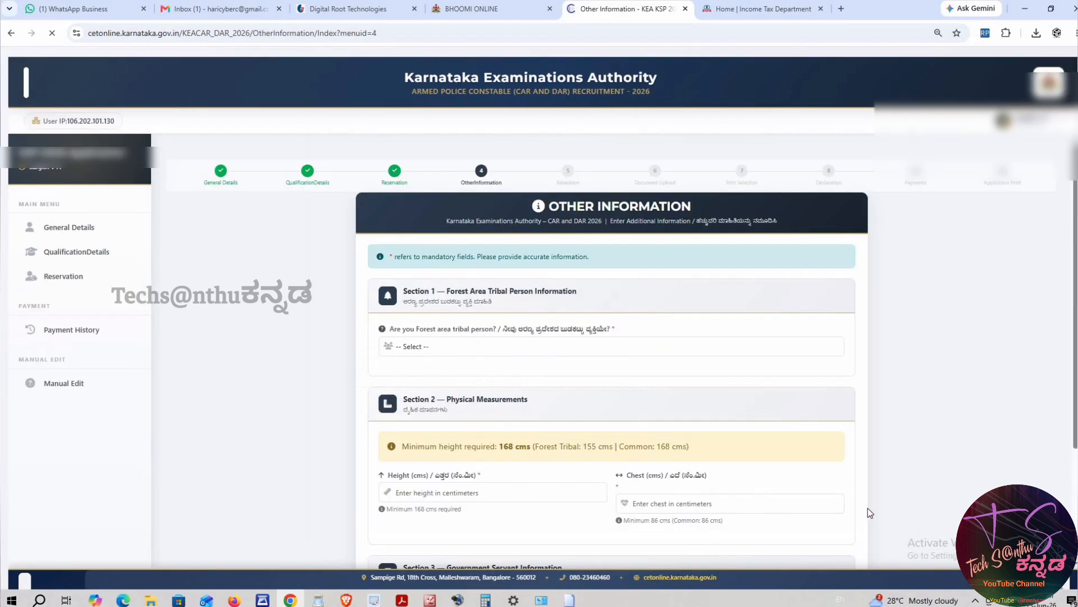
click(513, 352)
click(476, 391)
scroll(573, 384, down, 2)
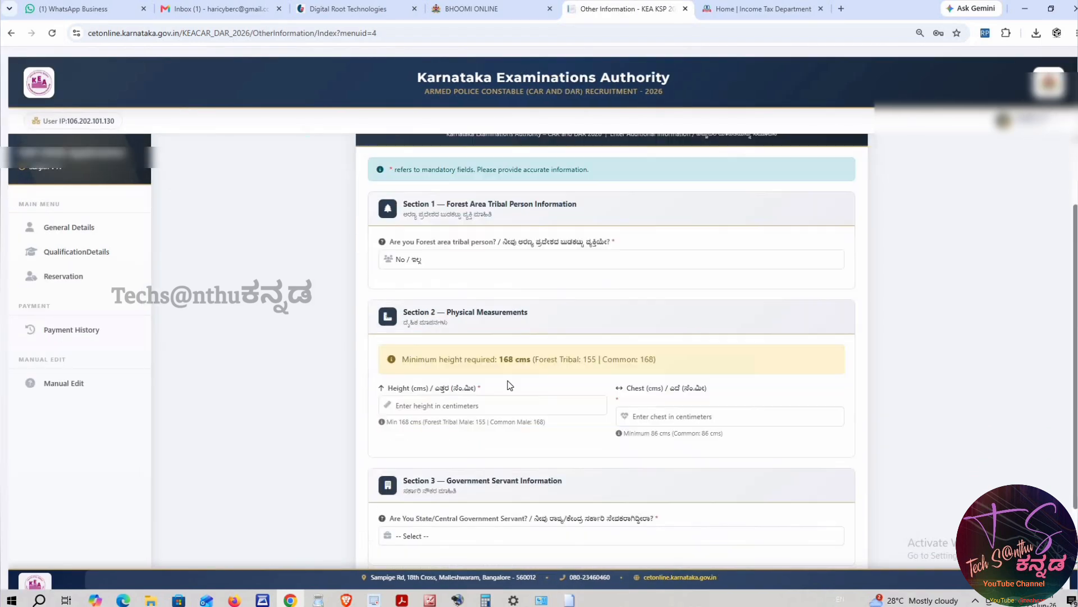
scroll(510, 386, down, 2)
Enter height 170 cm and chest 88 cm.
click(529, 341)
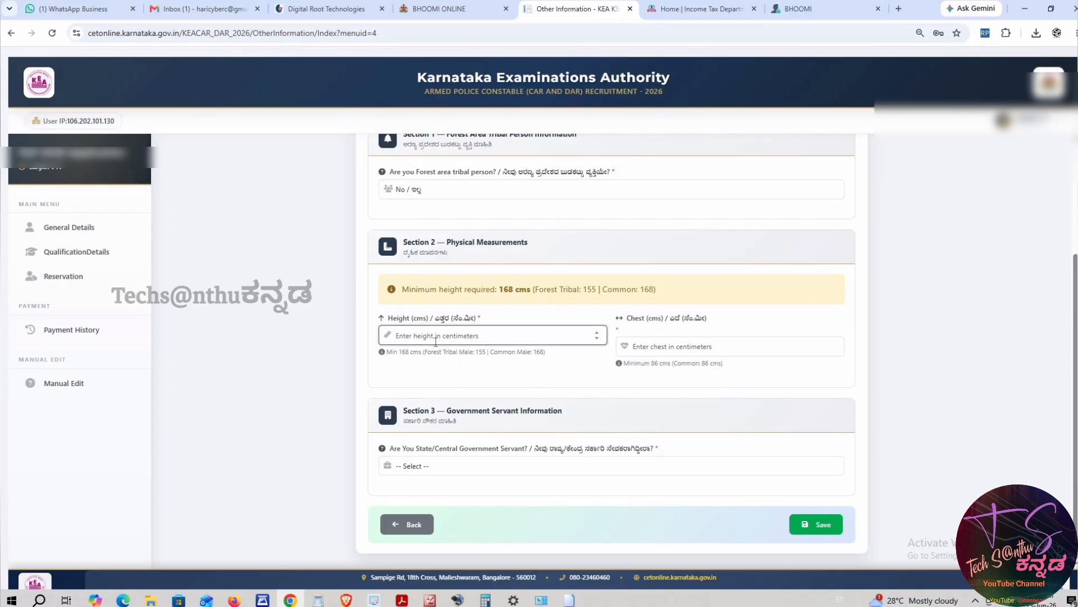
text(170)
key(Tab)
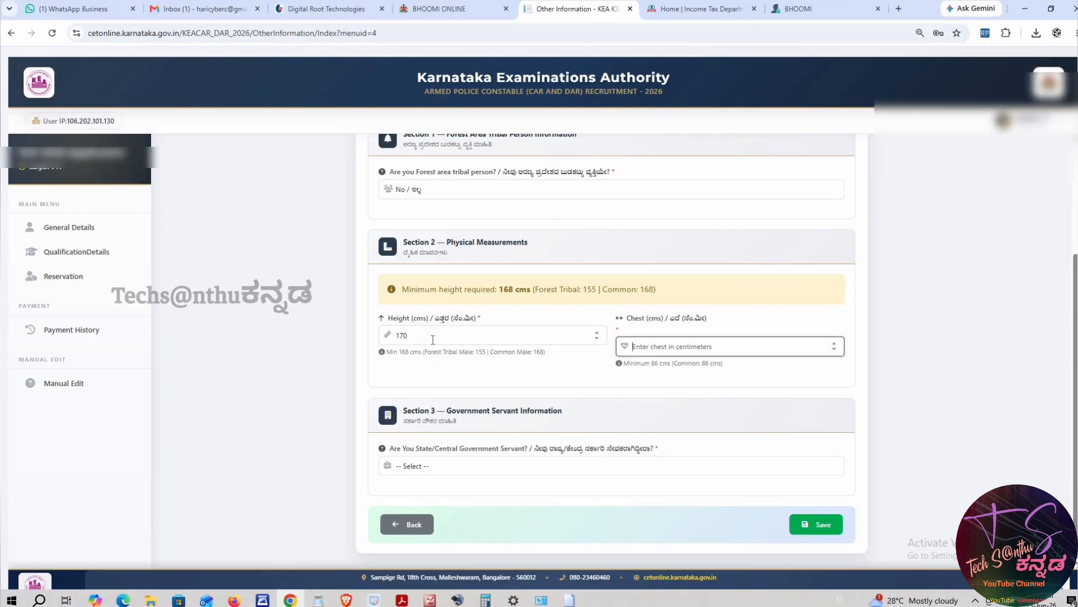
text(186)
key(ctrl+a)
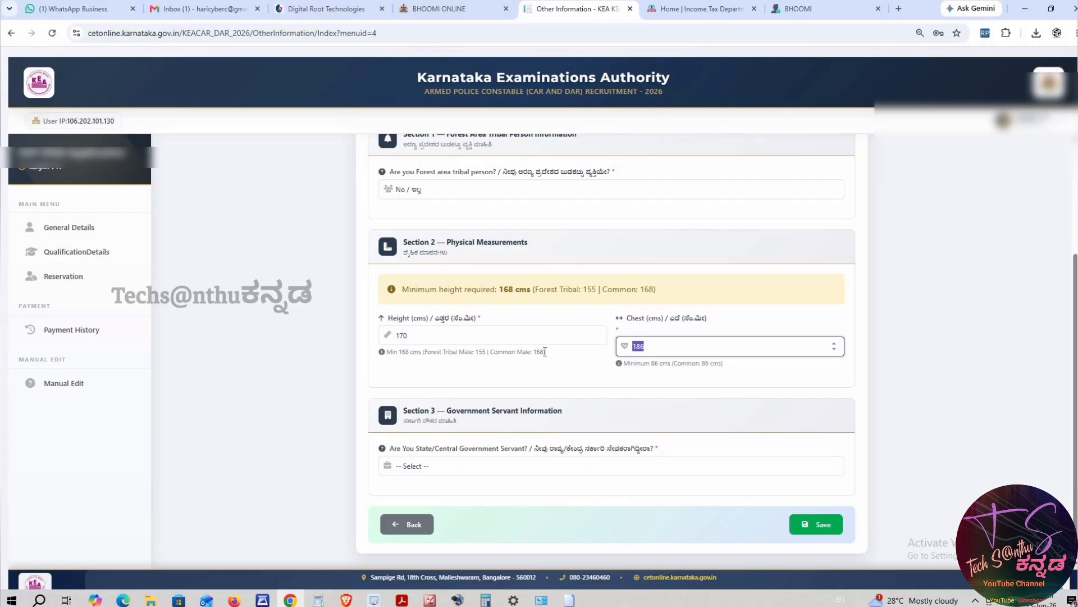
text(86)
click(930, 287)
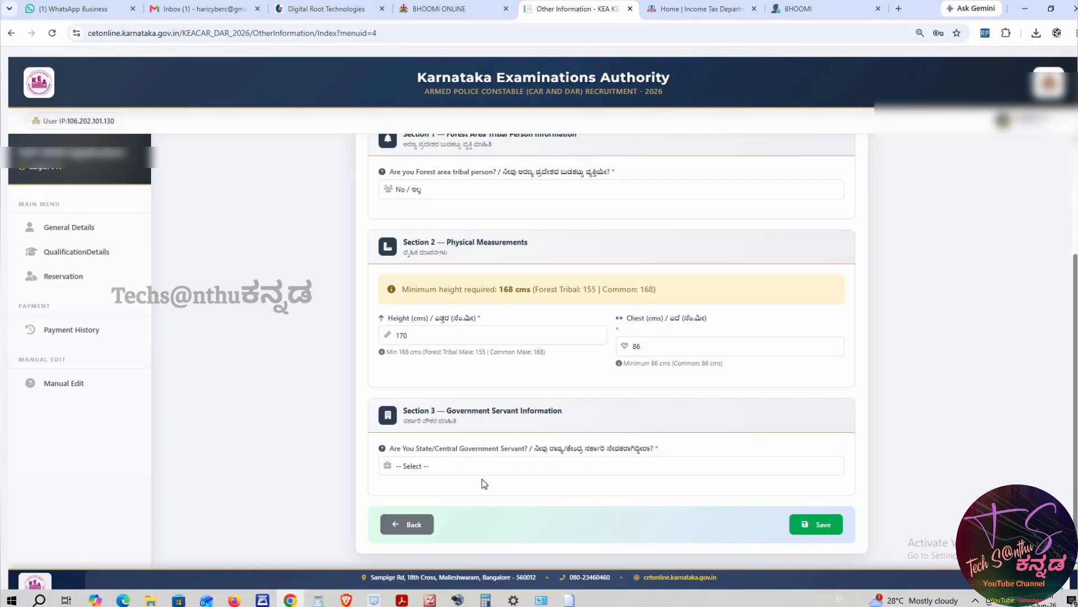
drag(660, 352, 633, 354)
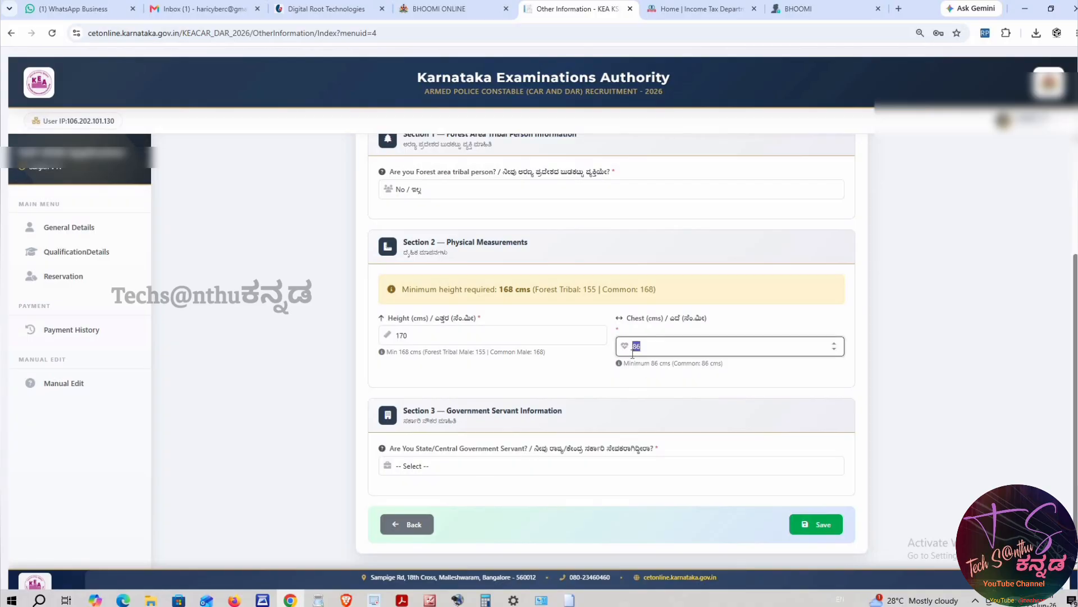
text(88)
Answer No to government servant, save, and continue to Age Relaxation.
click(484, 464)
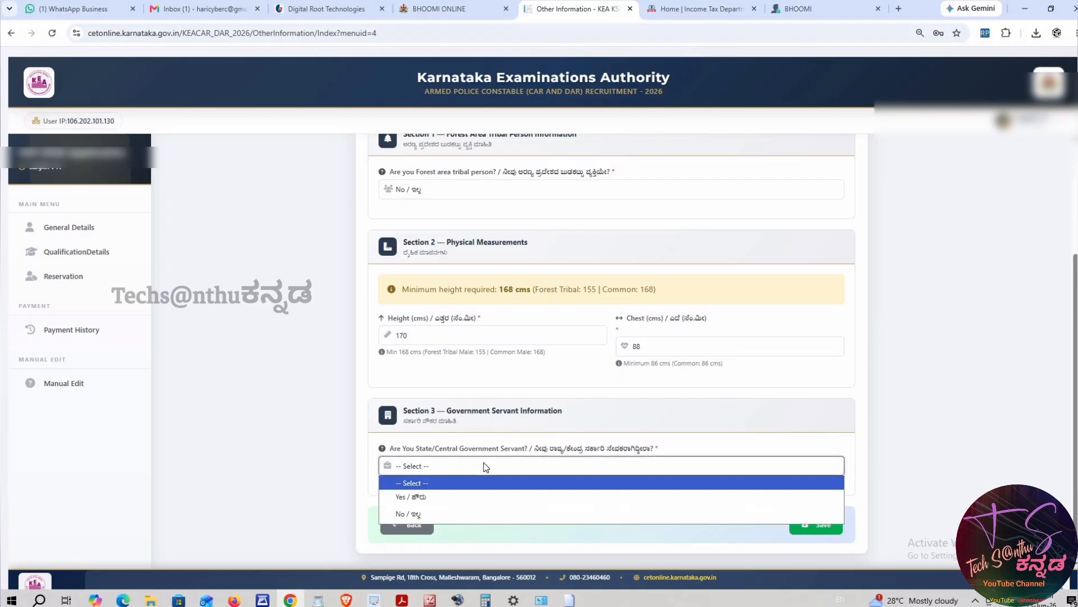
click(438, 514)
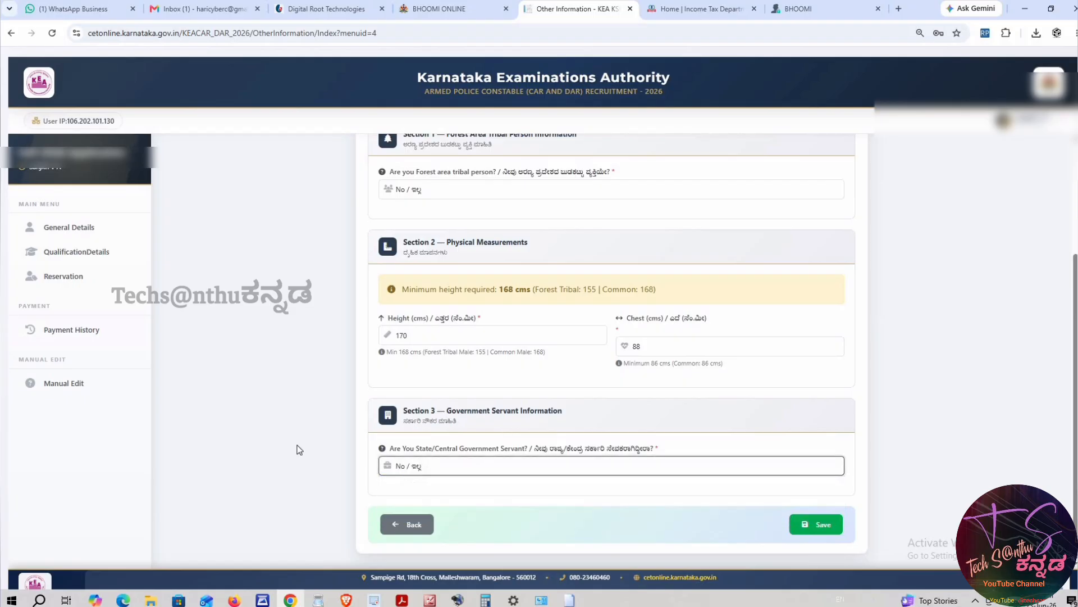
click(817, 525)
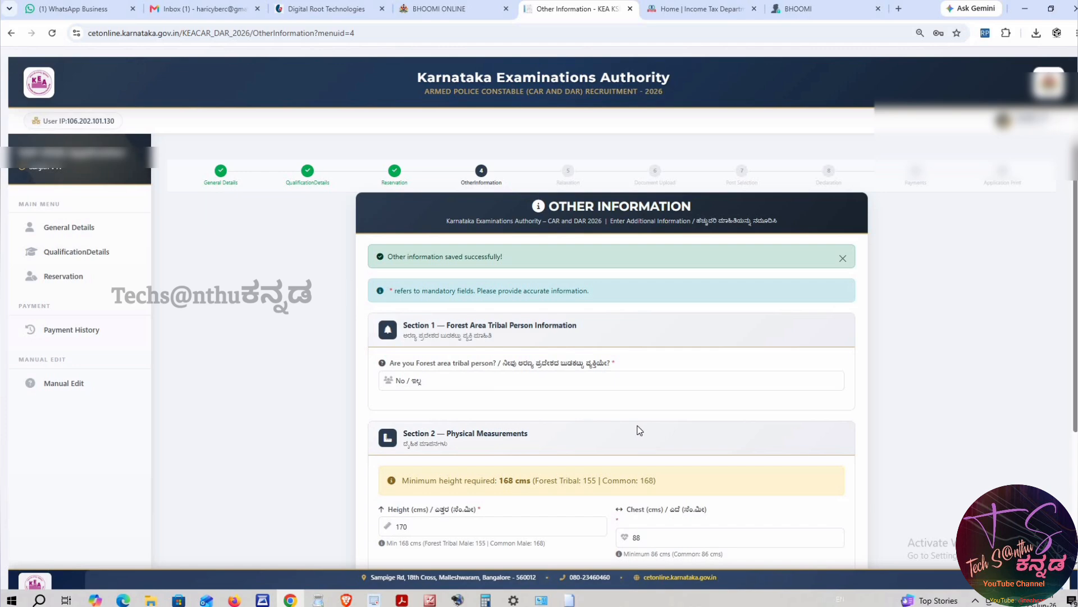
scroll(642, 430, down, 3)
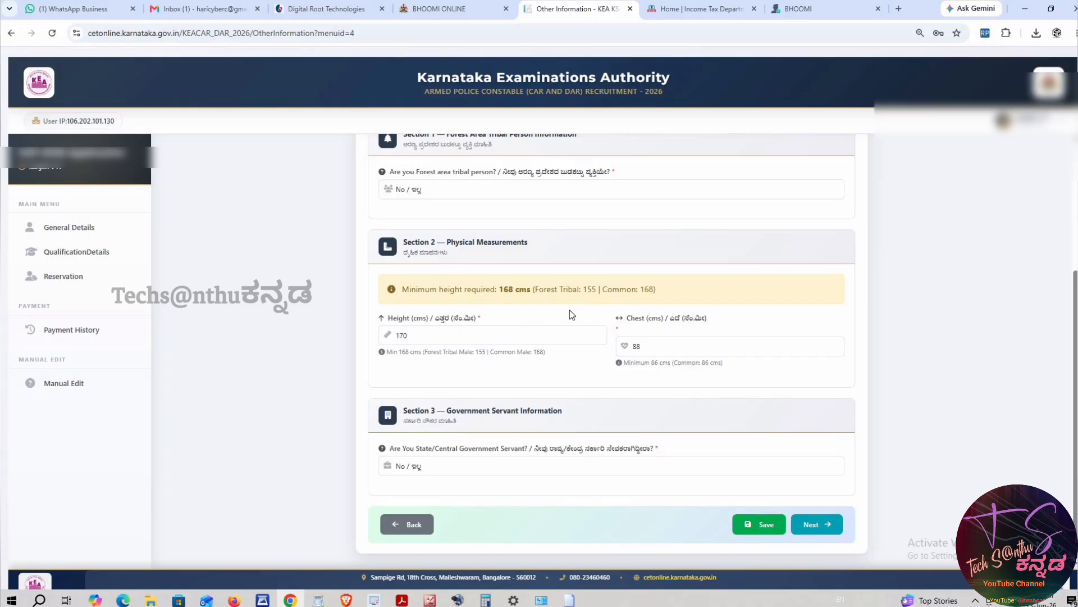
click(828, 526)
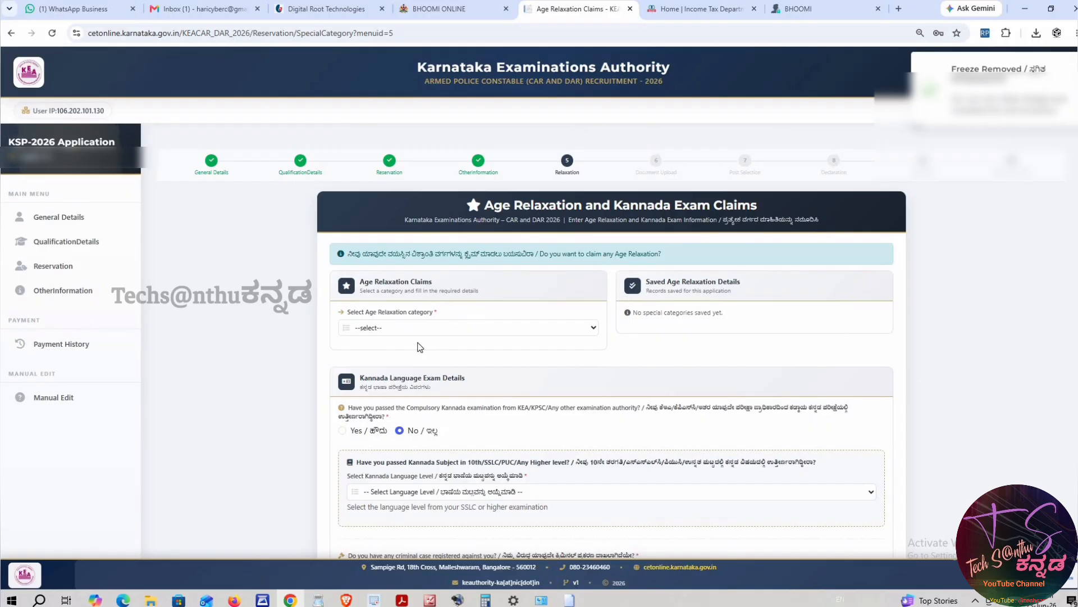
Leave the age relaxation category unselected.
click(406, 329)
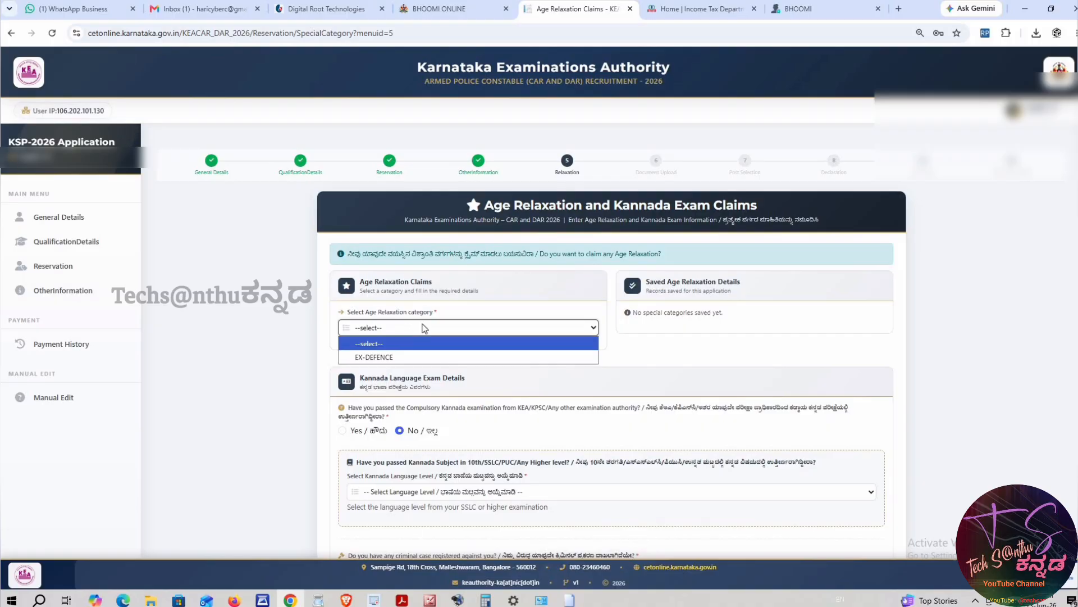
click(401, 343)
scroll(472, 340, down, 2)
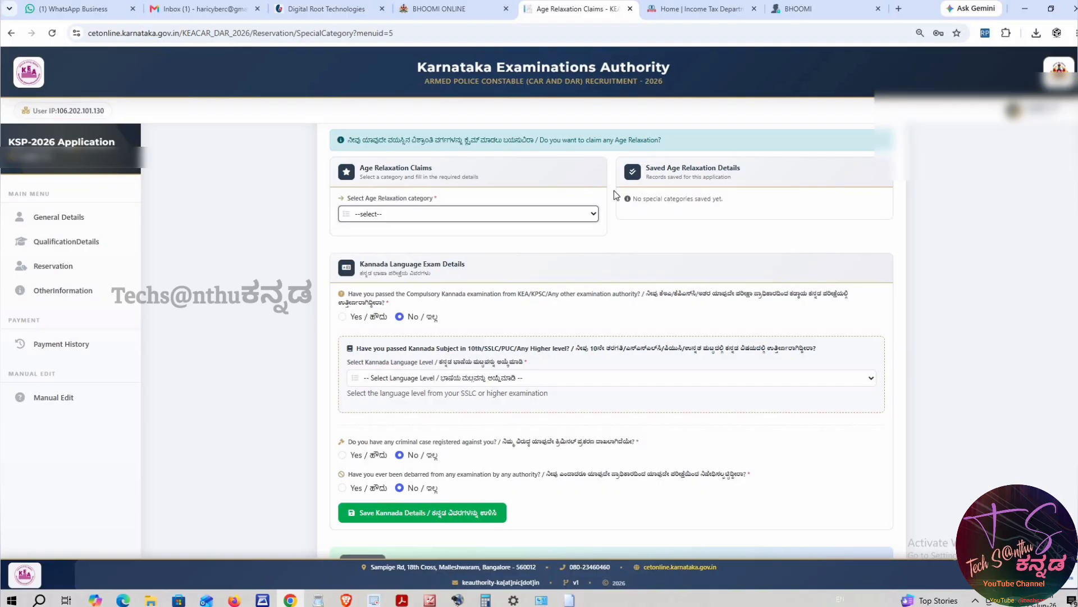
scroll(462, 397, down, 1)
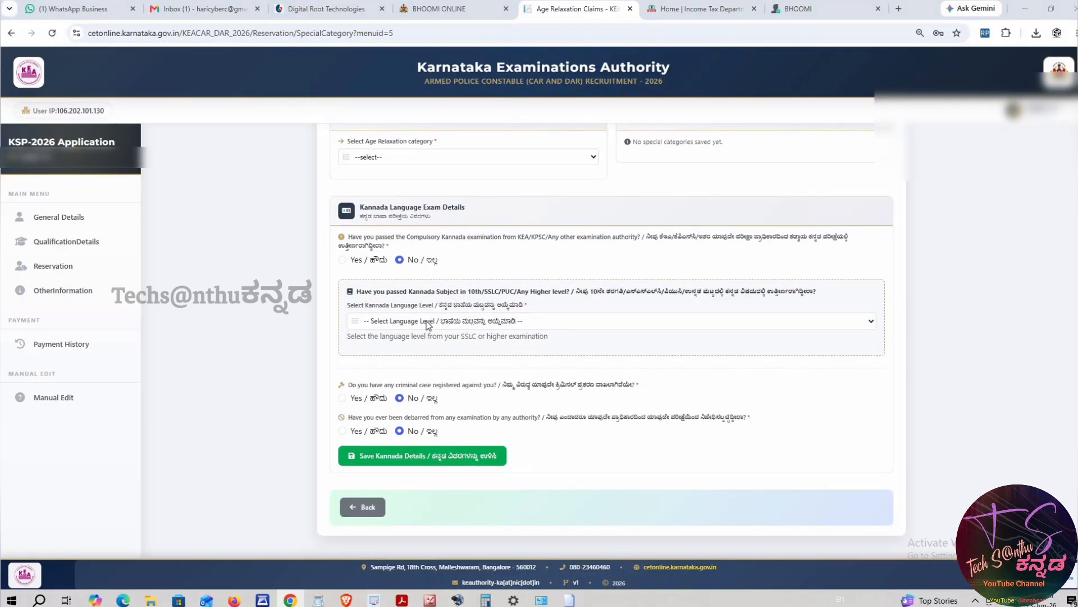
Set Kannada language level to 1st Language, save it, and continue to Document Upload.
click(409, 323)
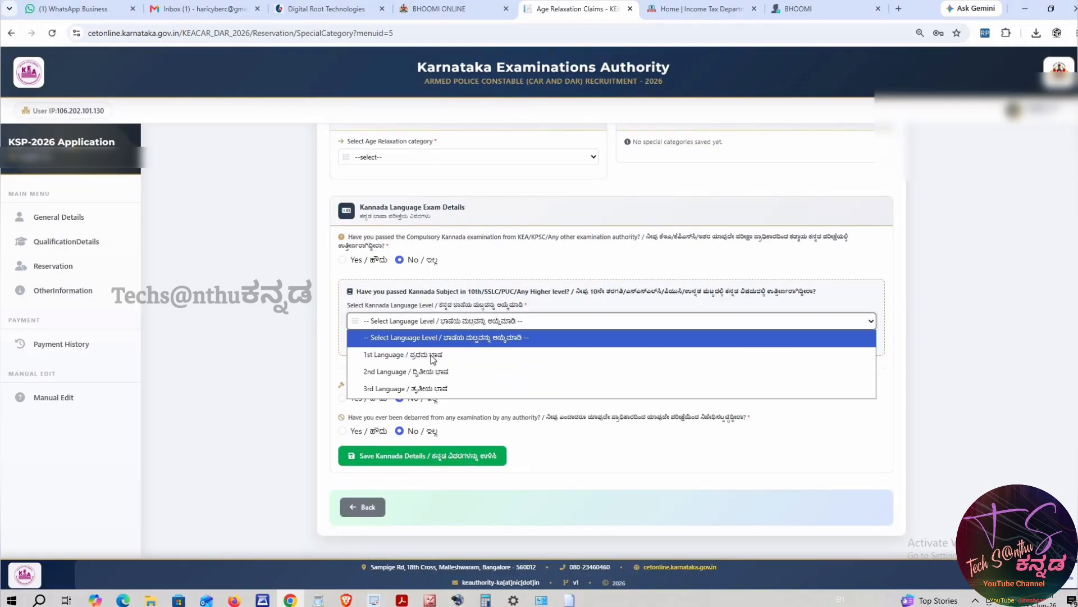
click(443, 360)
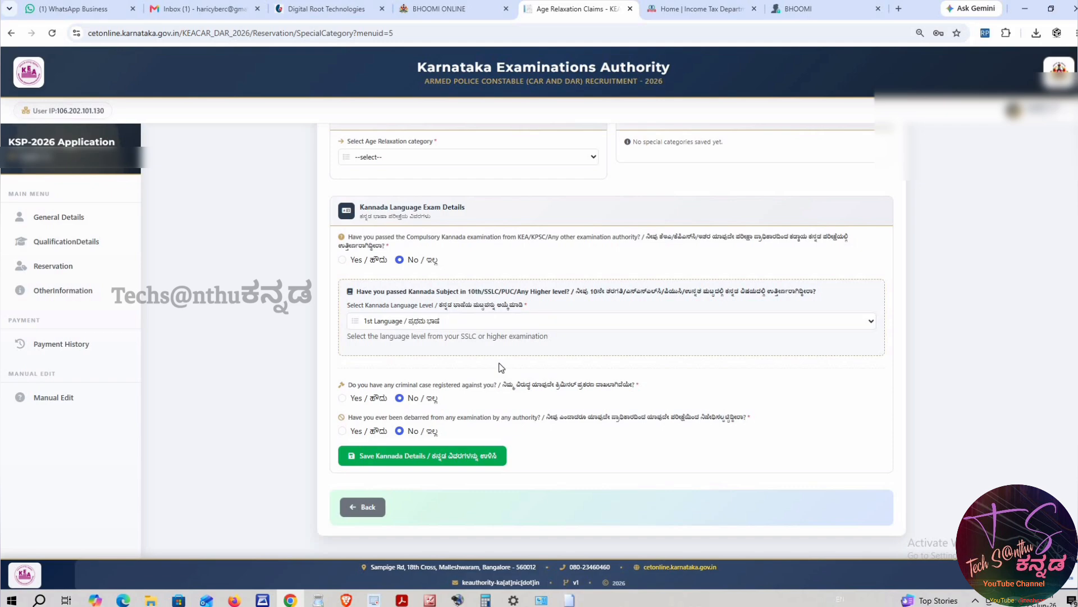
scroll(501, 367, up, 2)
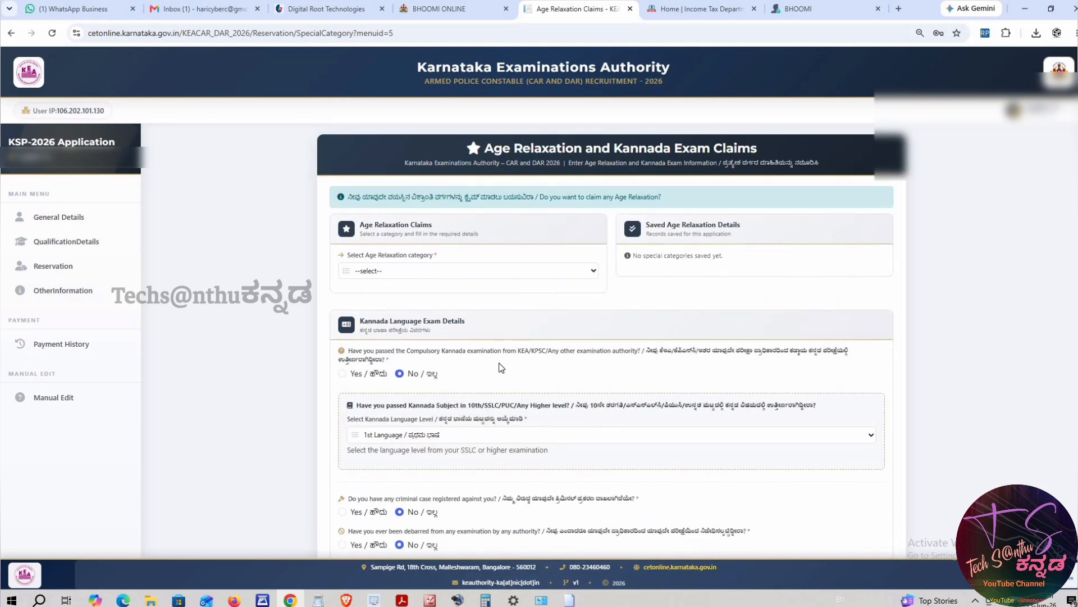
scroll(501, 368, down, 2)
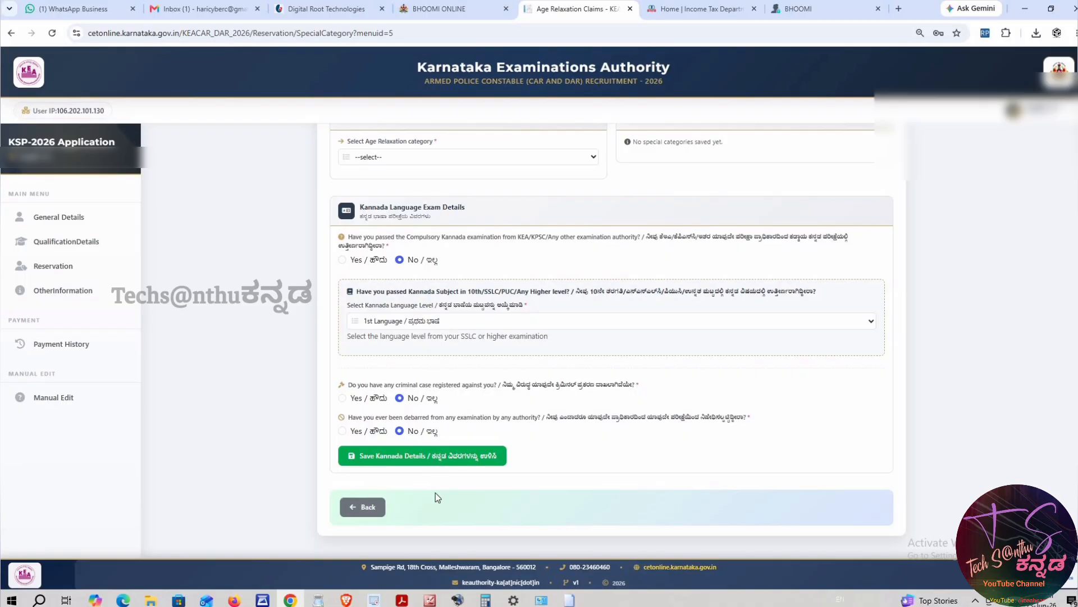
click(454, 461)
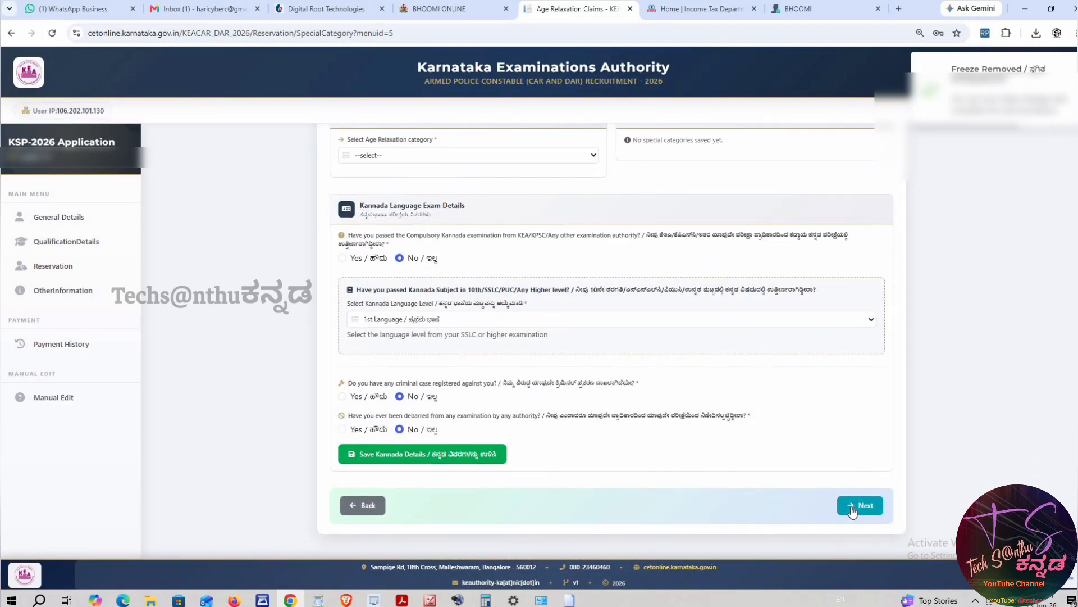
click(859, 506)
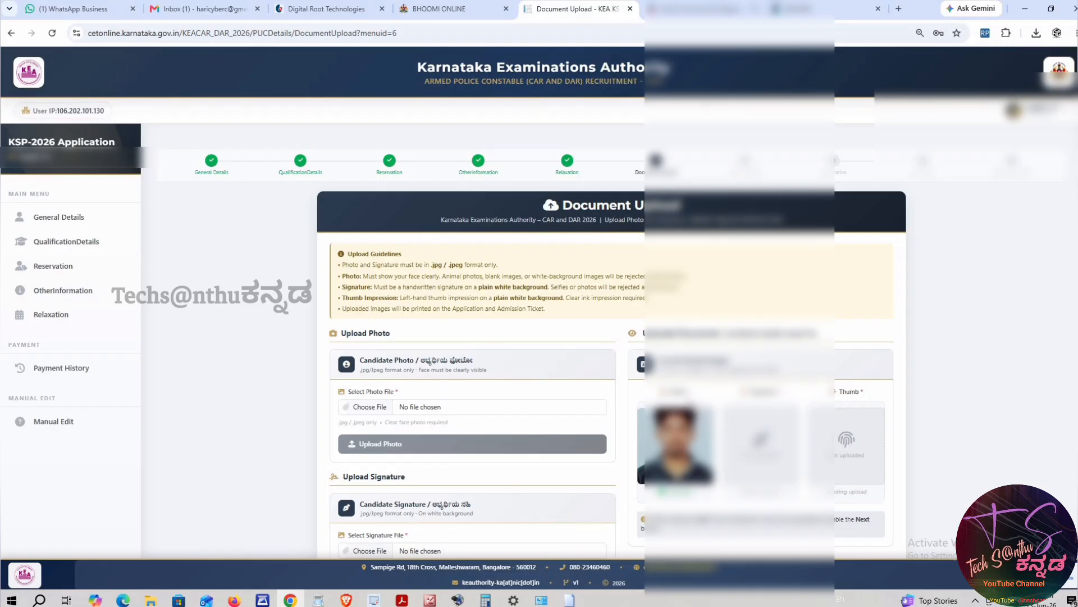
Choose the signature image from the desktop and upload it.
scroll(613, 337, down, 2)
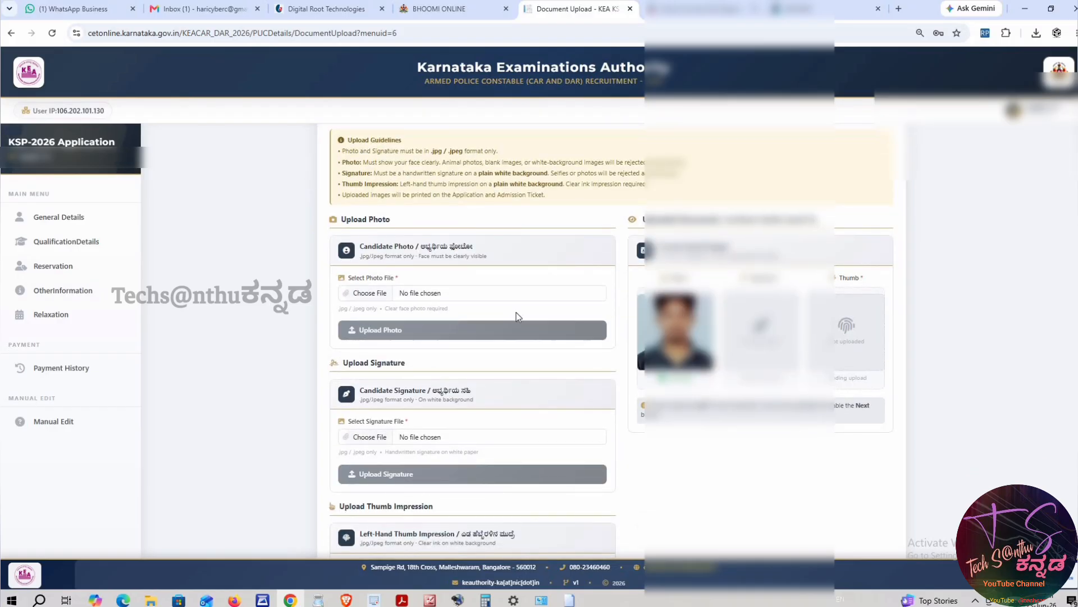
scroll(515, 316, down, 3)
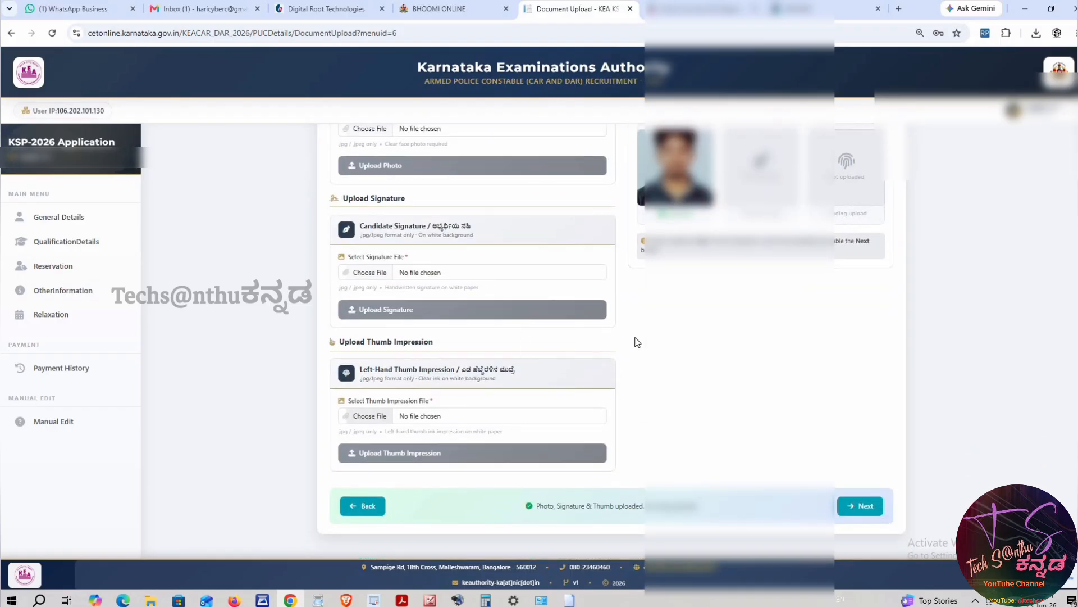
scroll(764, 261, up, 3)
scroll(802, 427, down, 2)
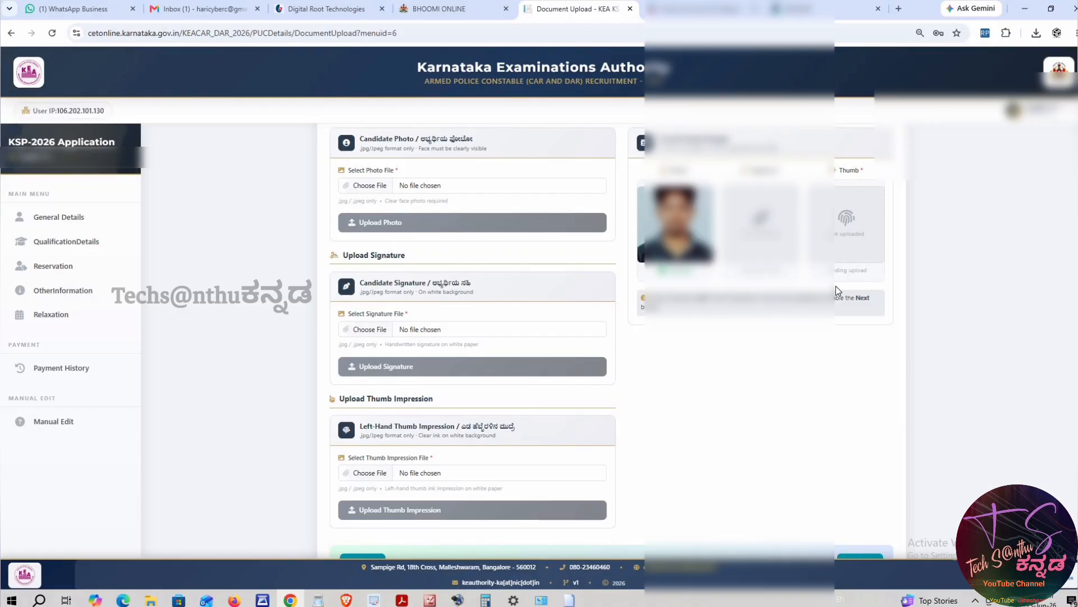
scroll(836, 286, down, 1)
click(382, 273)
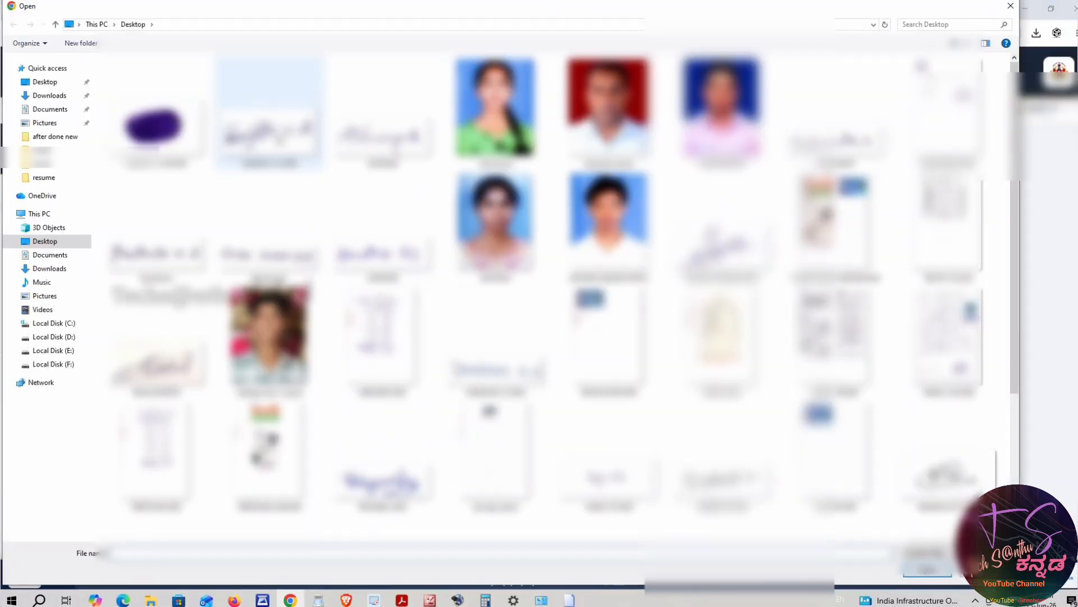
click(270, 112)
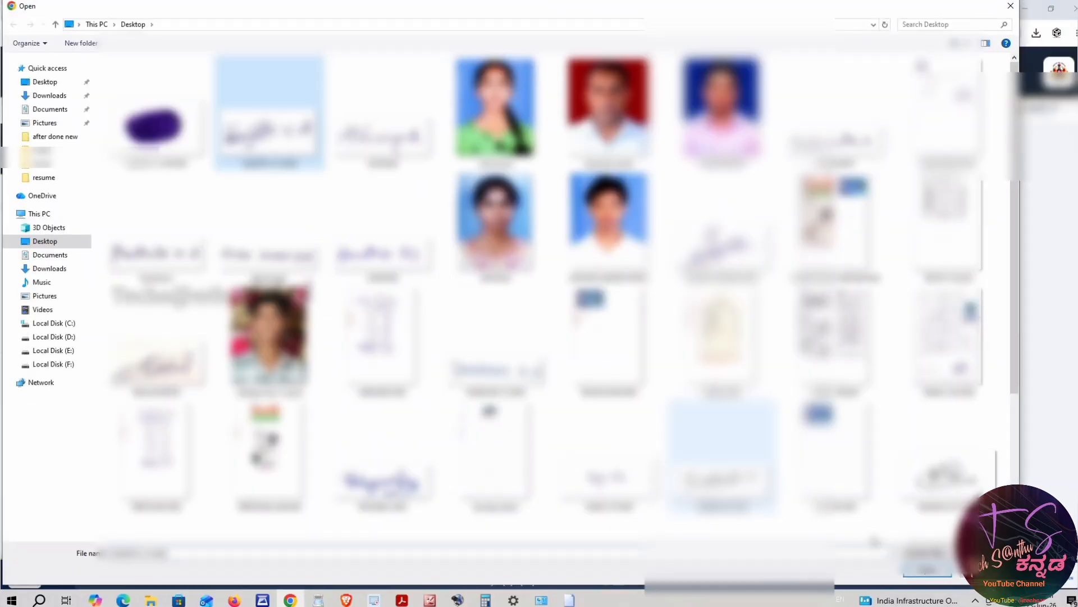
click(928, 571)
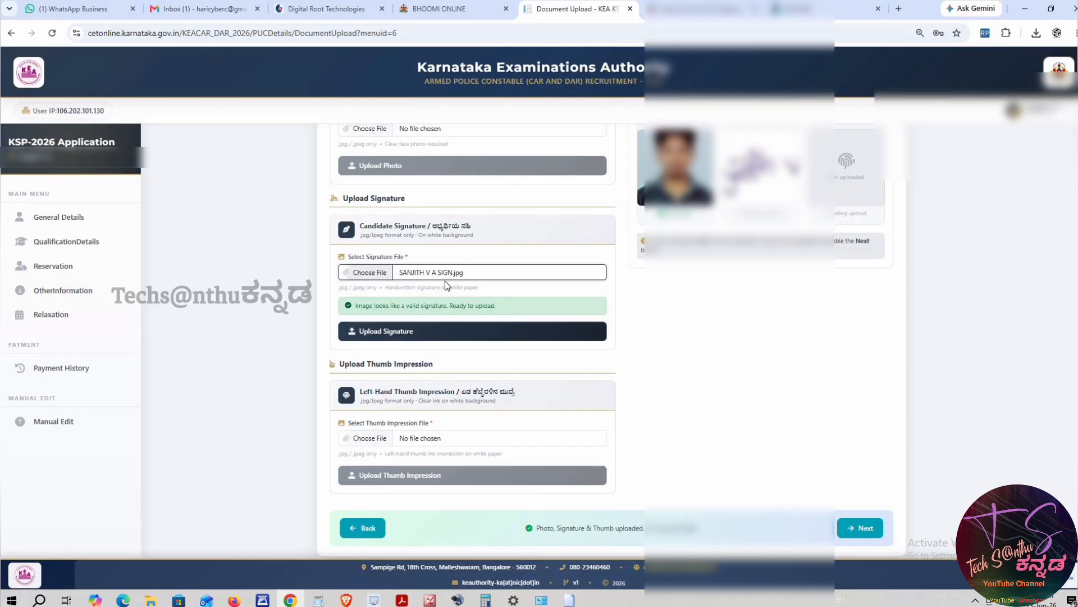
click(432, 329)
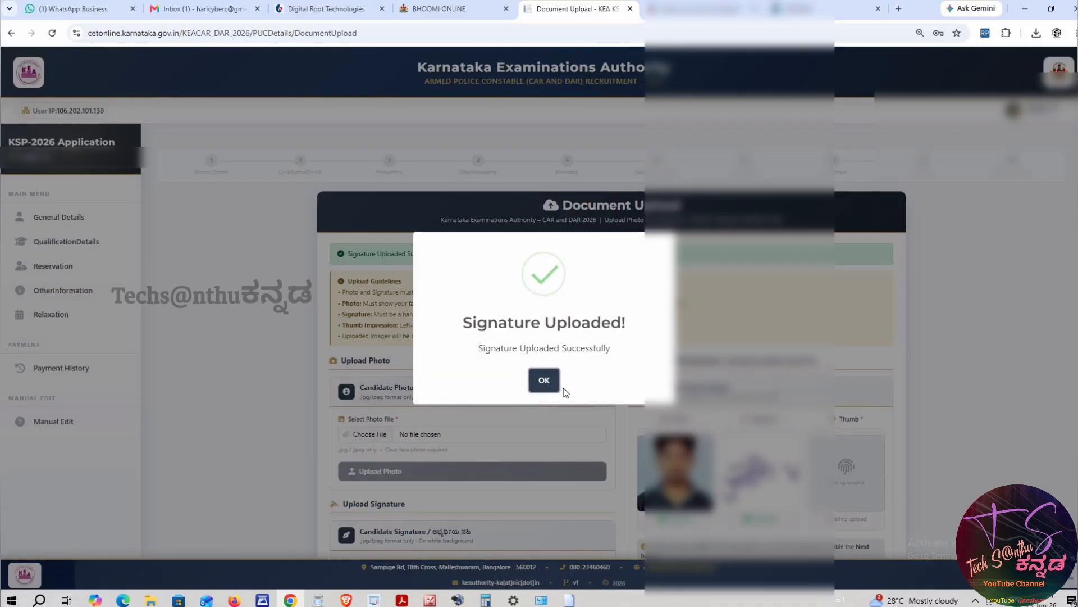
click(546, 380)
Choose the purple thumb impression image and upload it.
scroll(559, 311, down, 5)
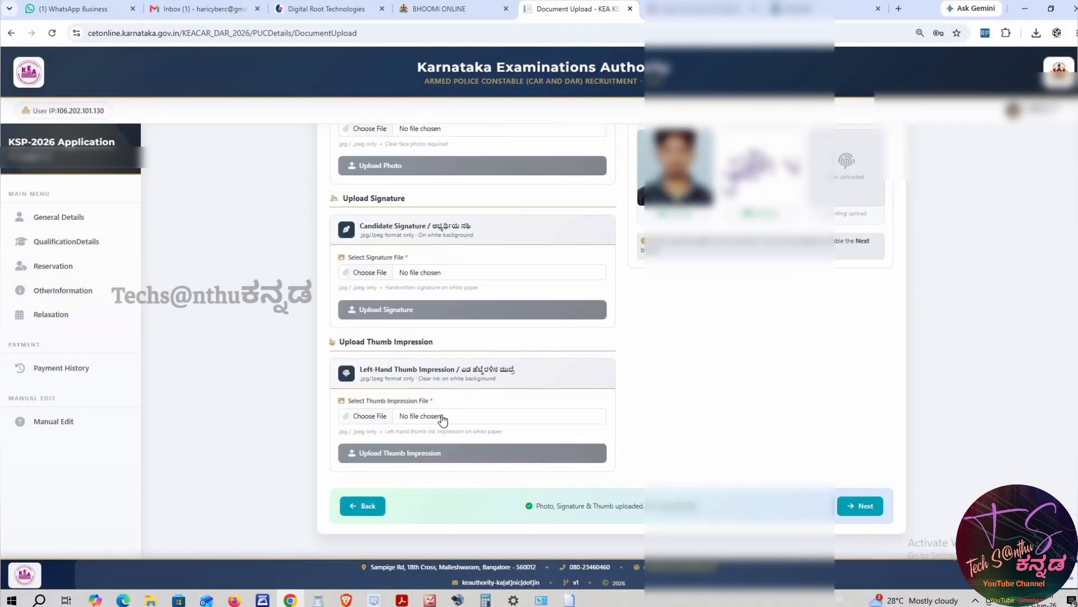
click(380, 416)
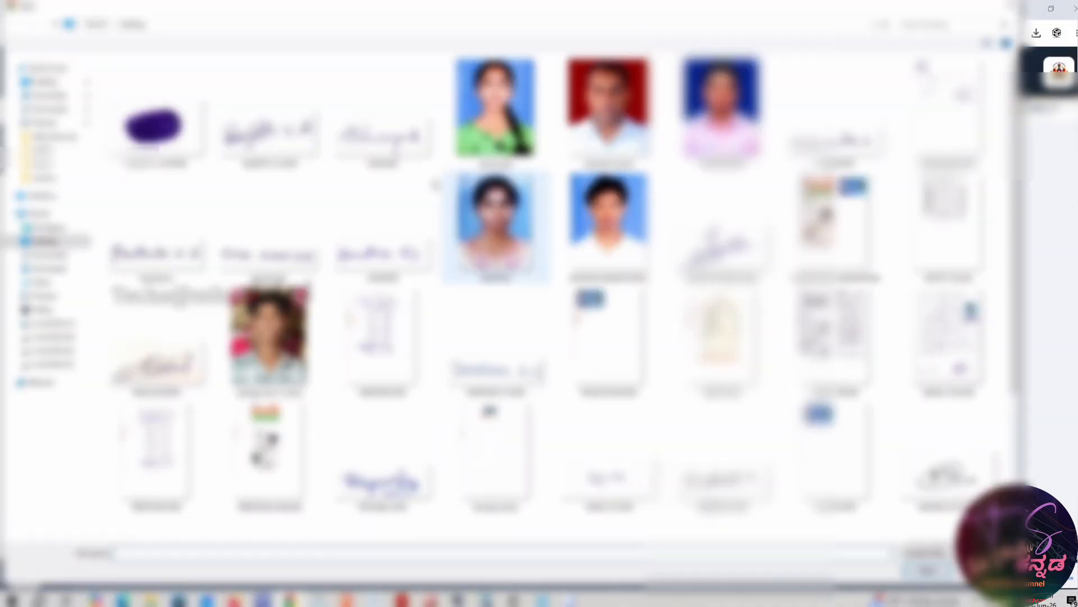
click(154, 124)
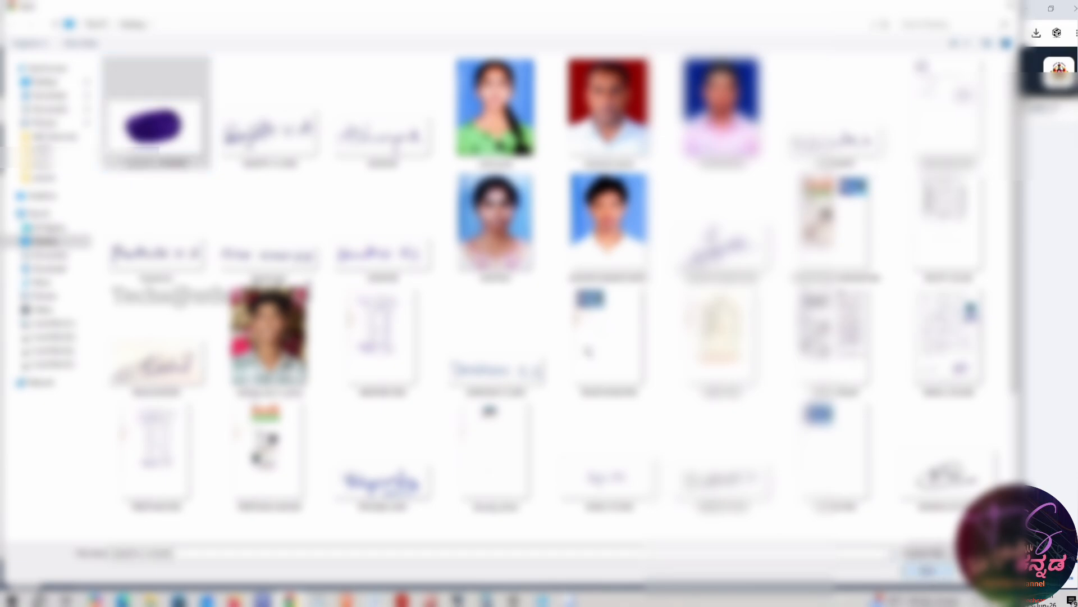
key(Return)
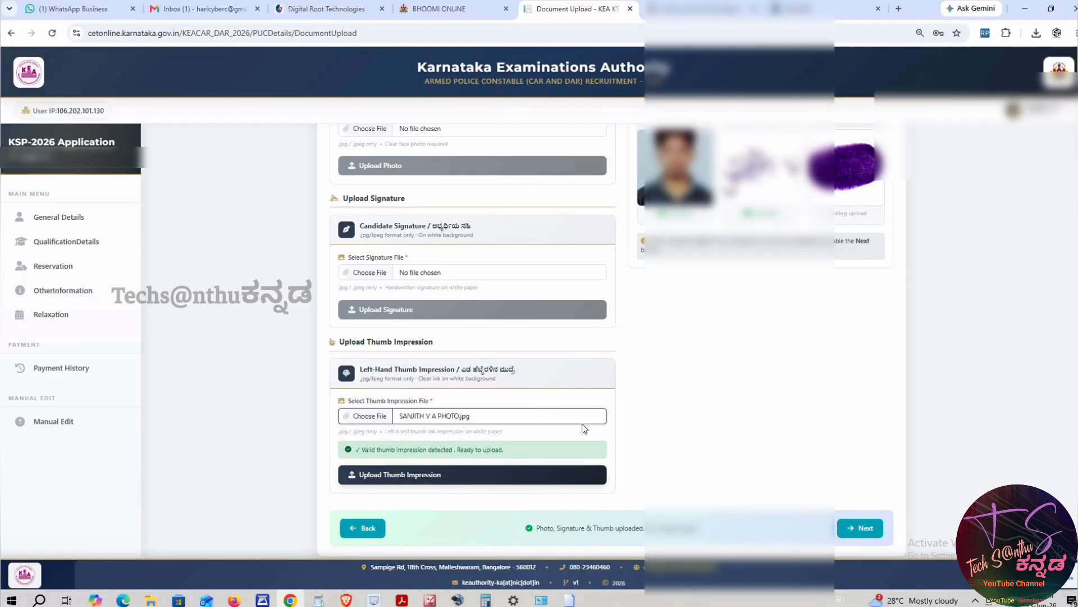
click(585, 475)
click(540, 380)
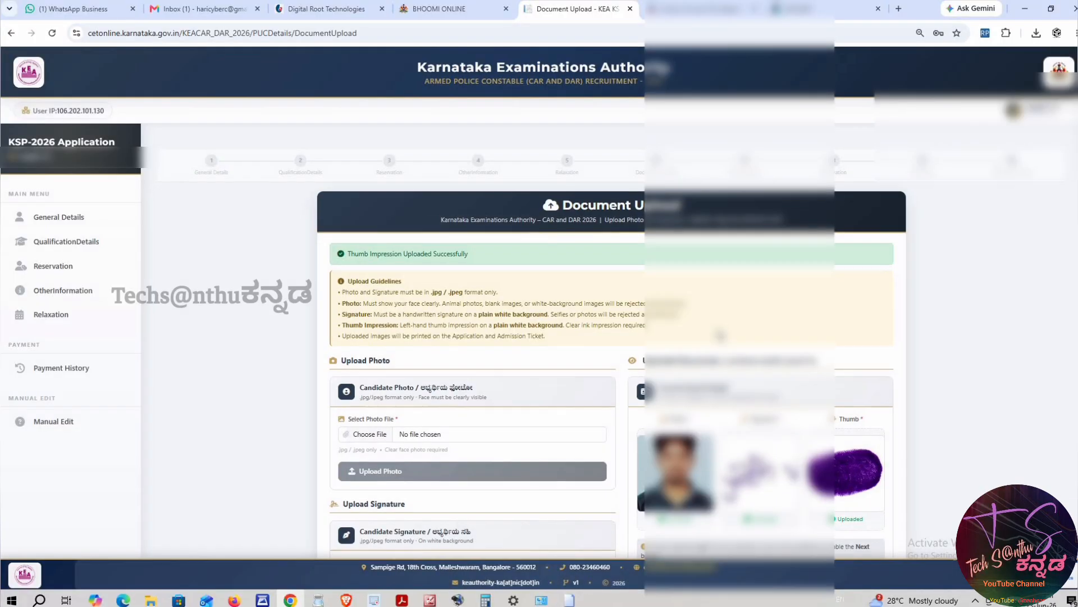
scroll(721, 336, down, 10)
click(868, 508)
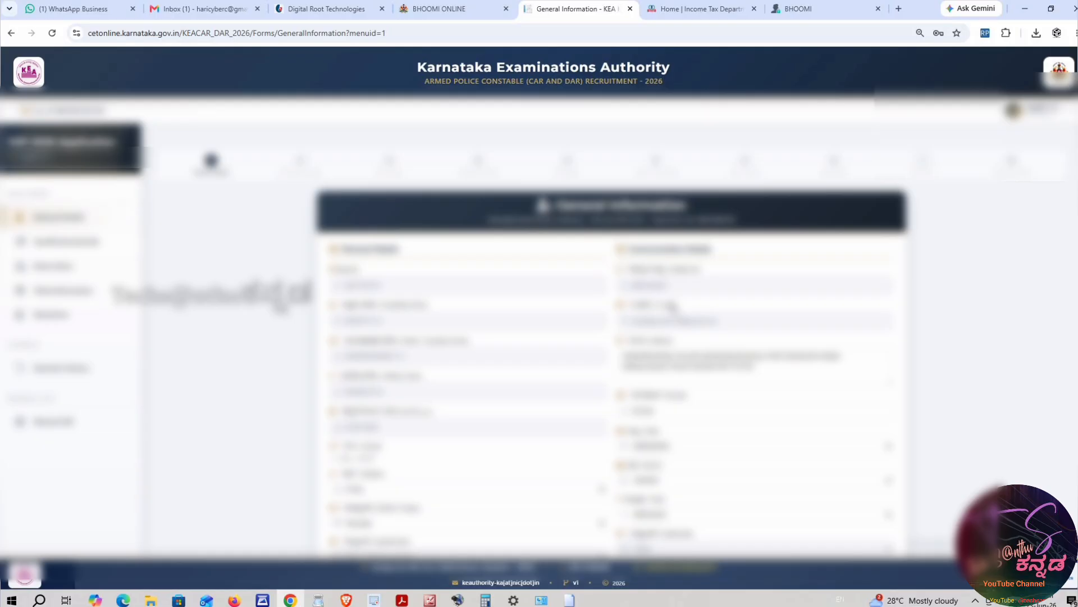
scroll(672, 305, down, 2)
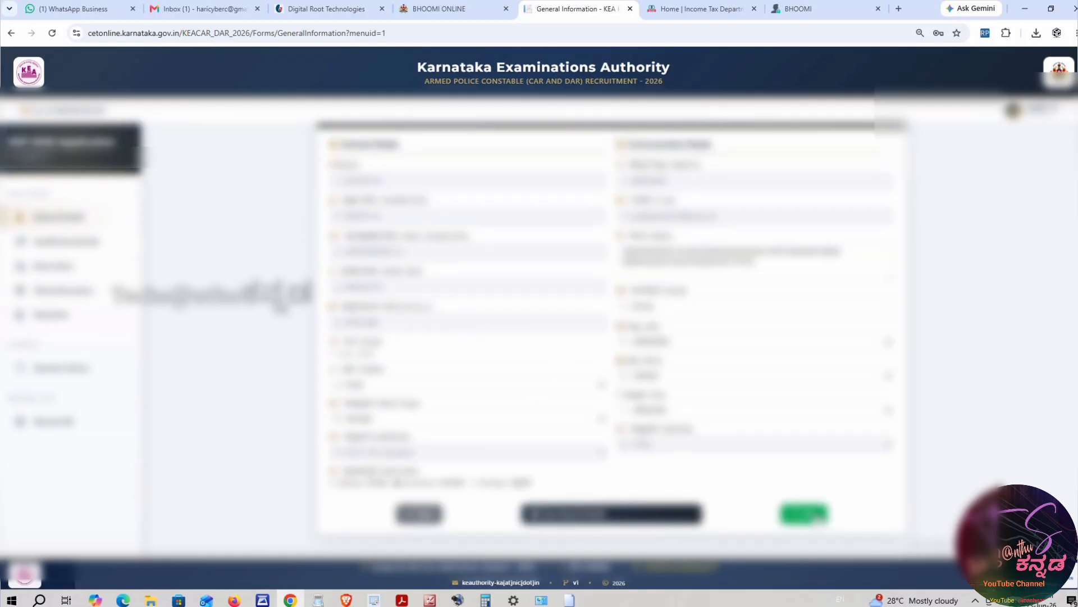
click(818, 518)
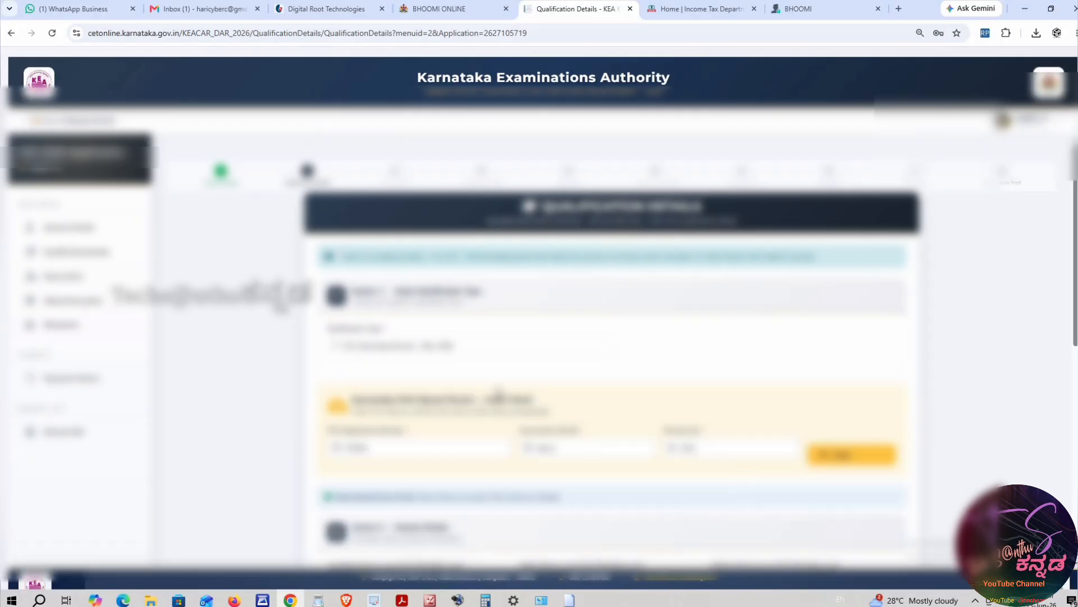
scroll(633, 433, down, 10)
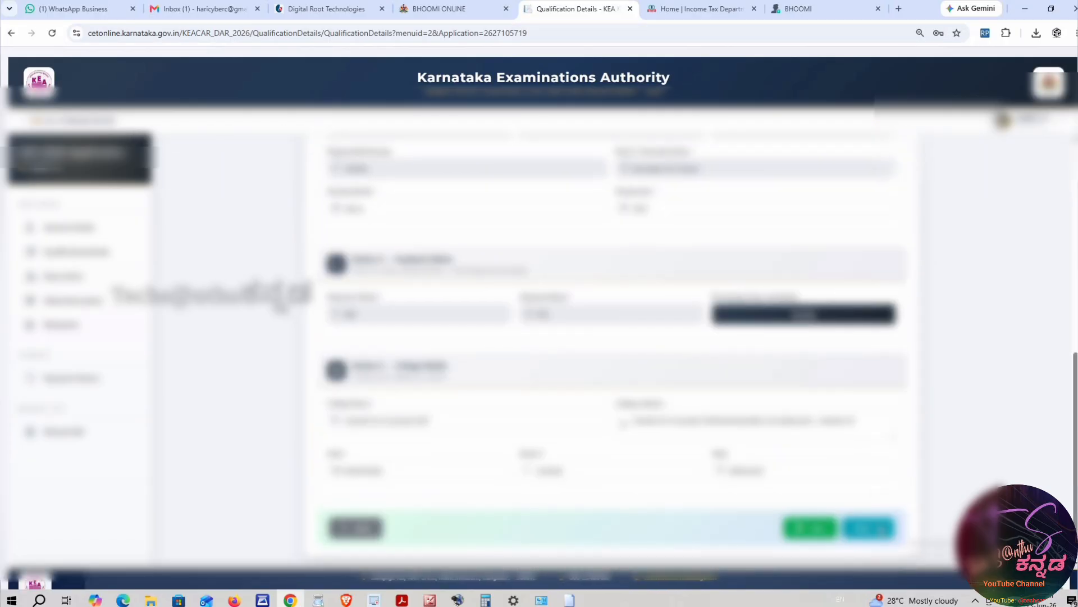
scroll(843, 506, down, 5)
click(871, 526)
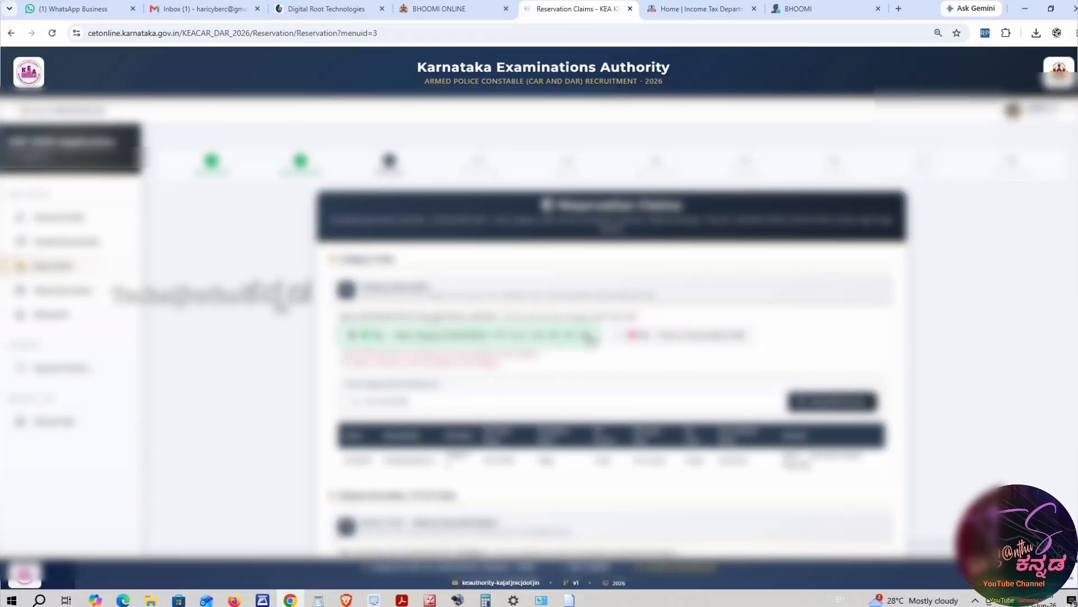
scroll(447, 253, down, 1)
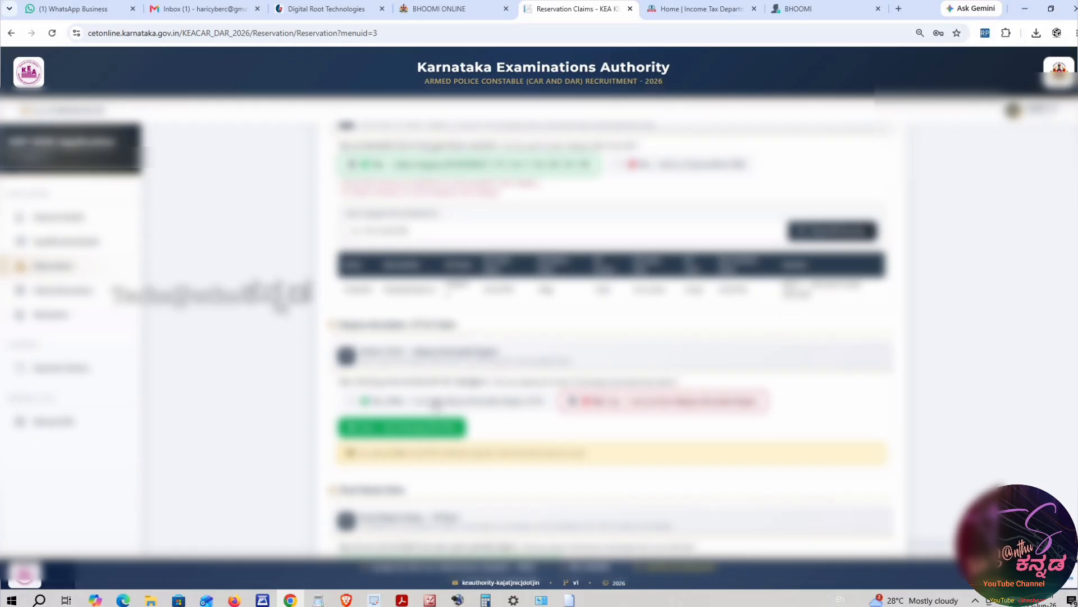
scroll(432, 396, down, 4)
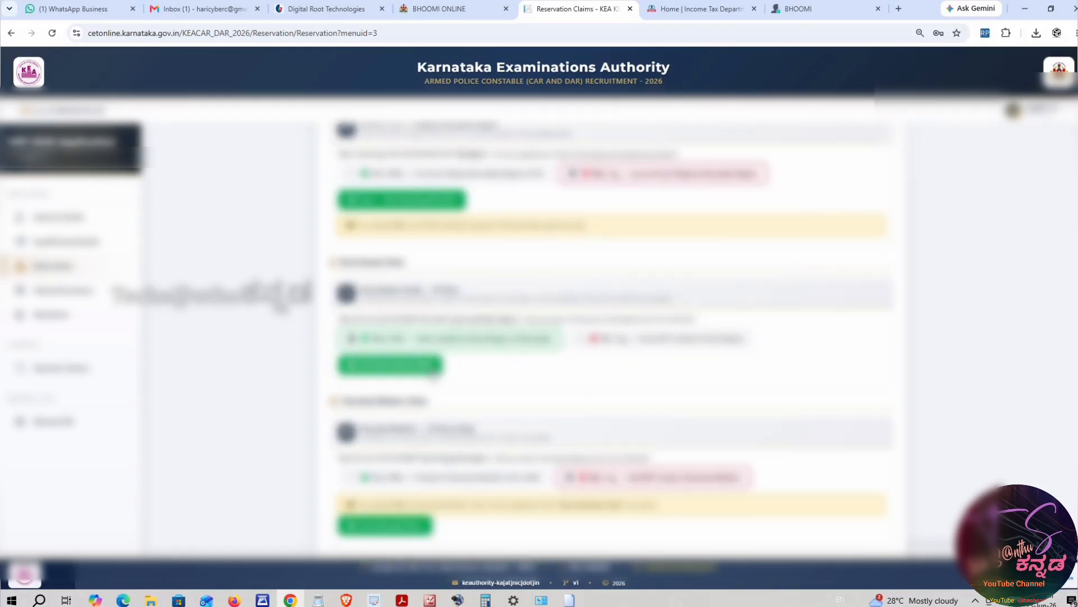
scroll(624, 438, down, 5)
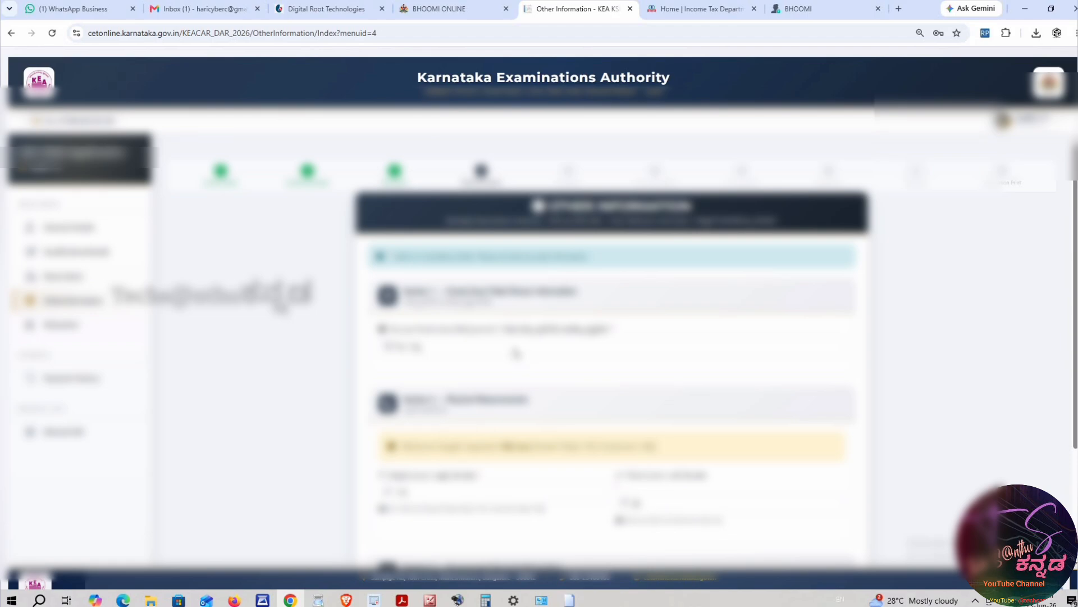
scroll(473, 372, down, 3)
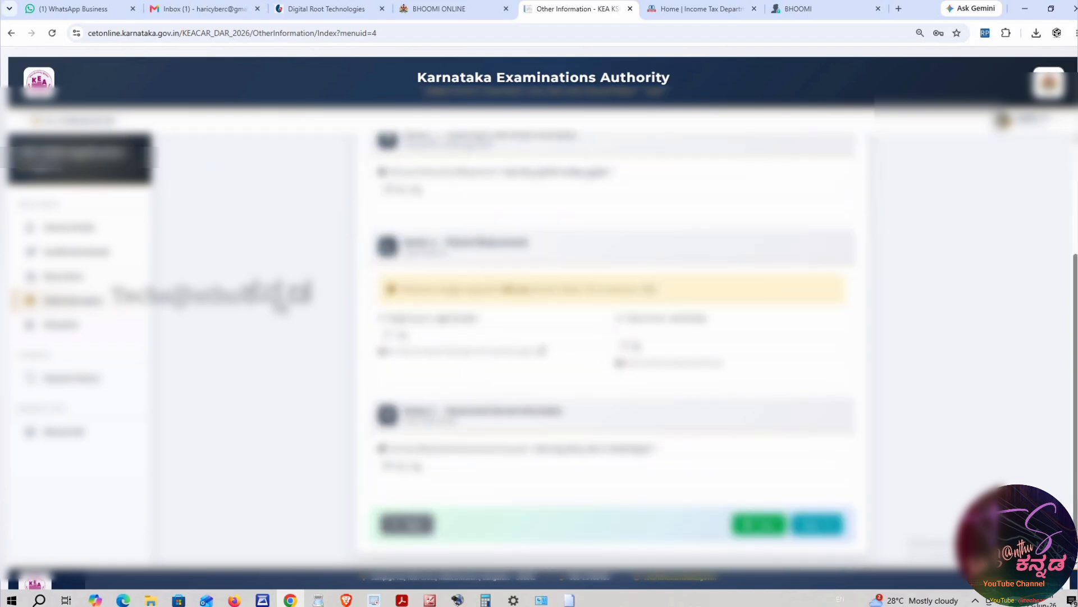
click(817, 524)
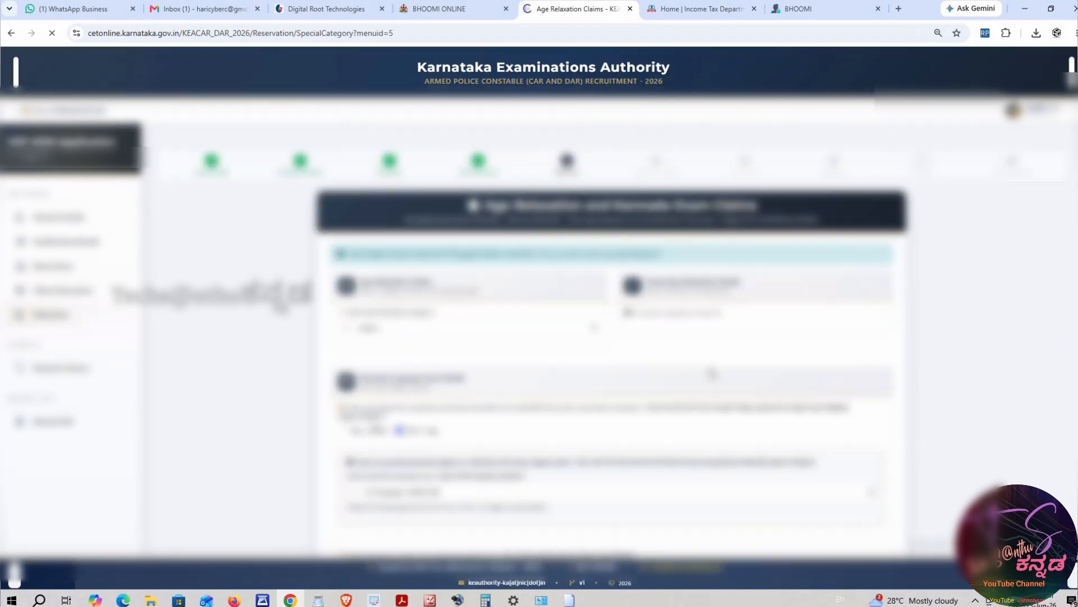
scroll(541, 327, down, 3)
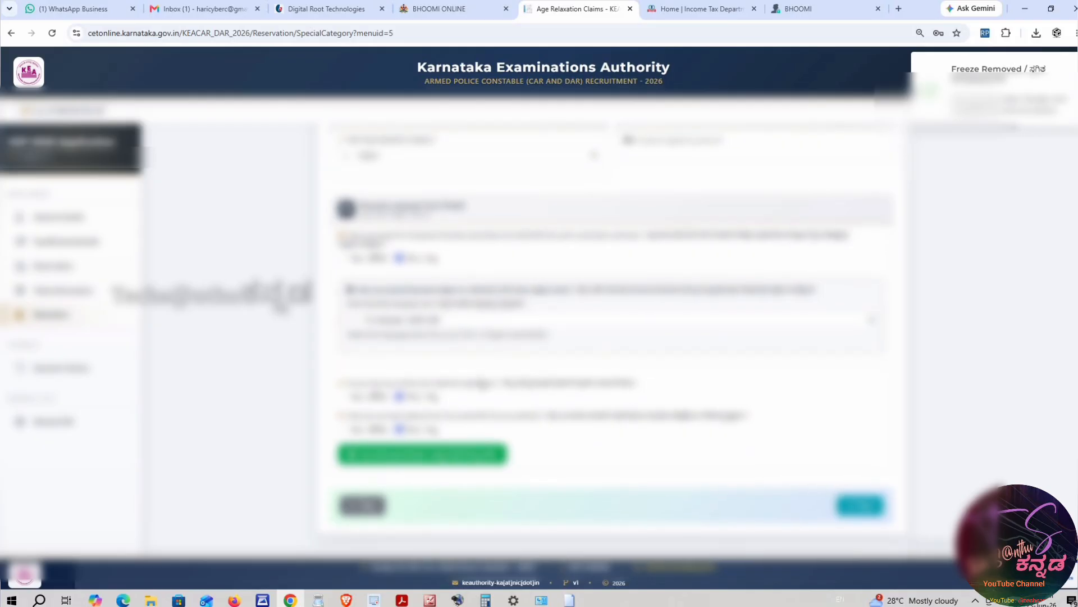
click(868, 503)
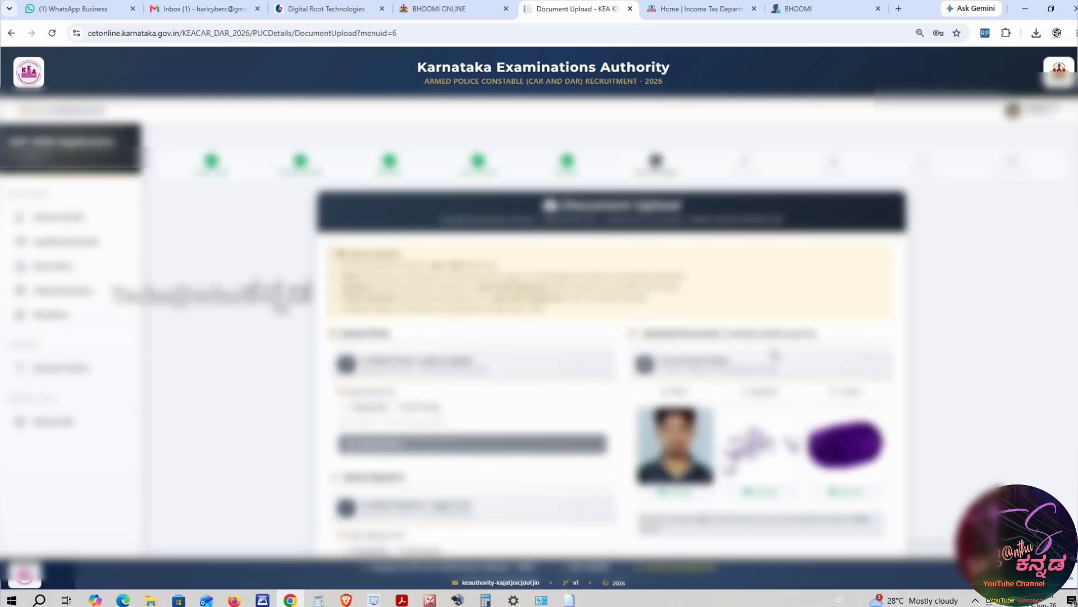
scroll(775, 355, down, 5)
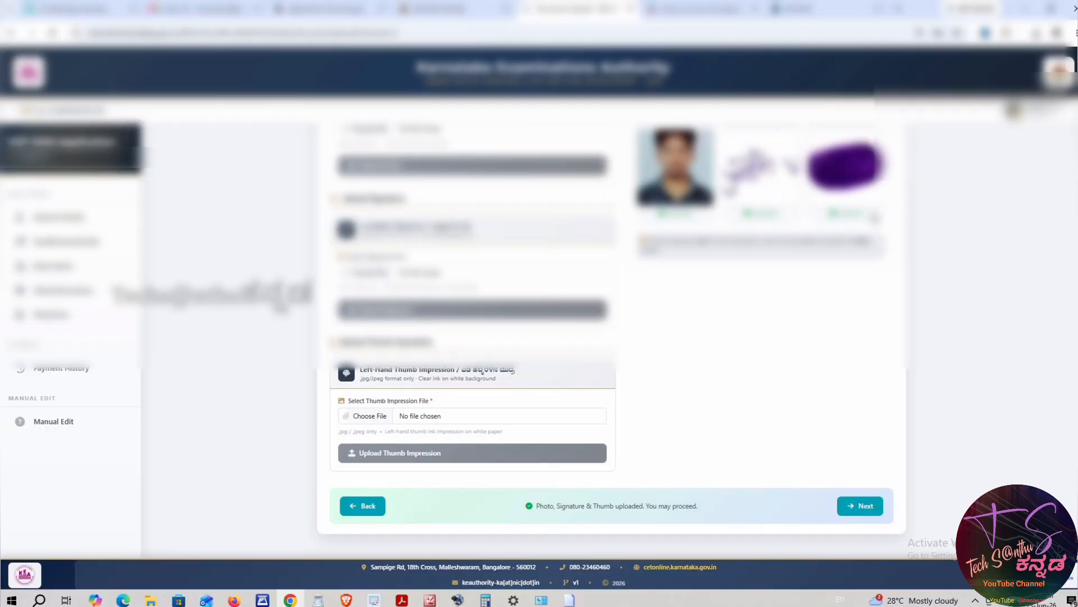
scroll(875, 217, up, 2)
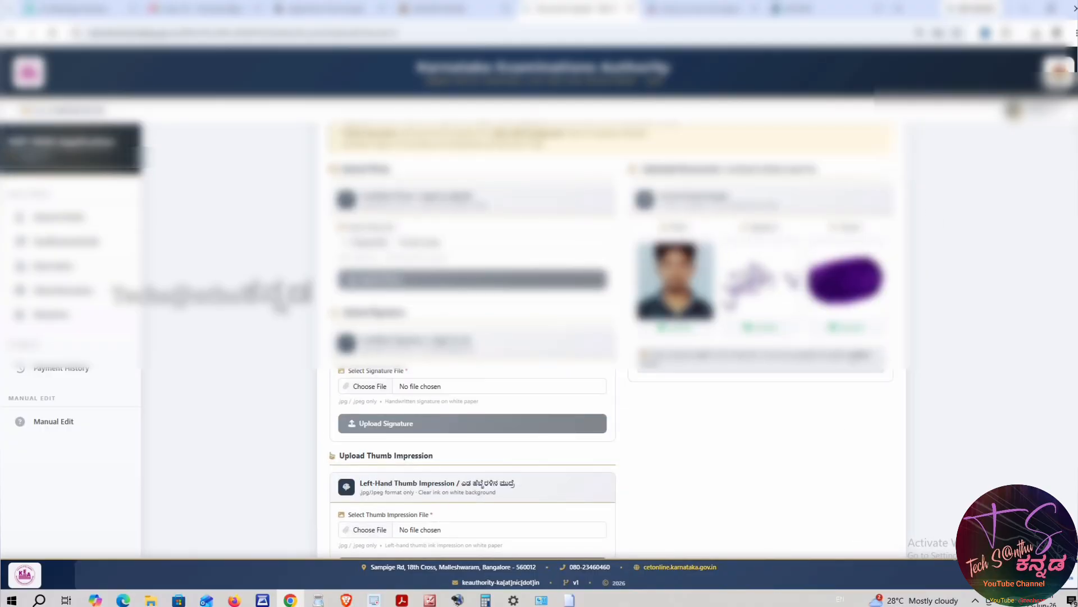
scroll(844, 462, down, 2)
Tick the Armed Police Constable (CAR and DAR) post and apply for it.
click(868, 505)
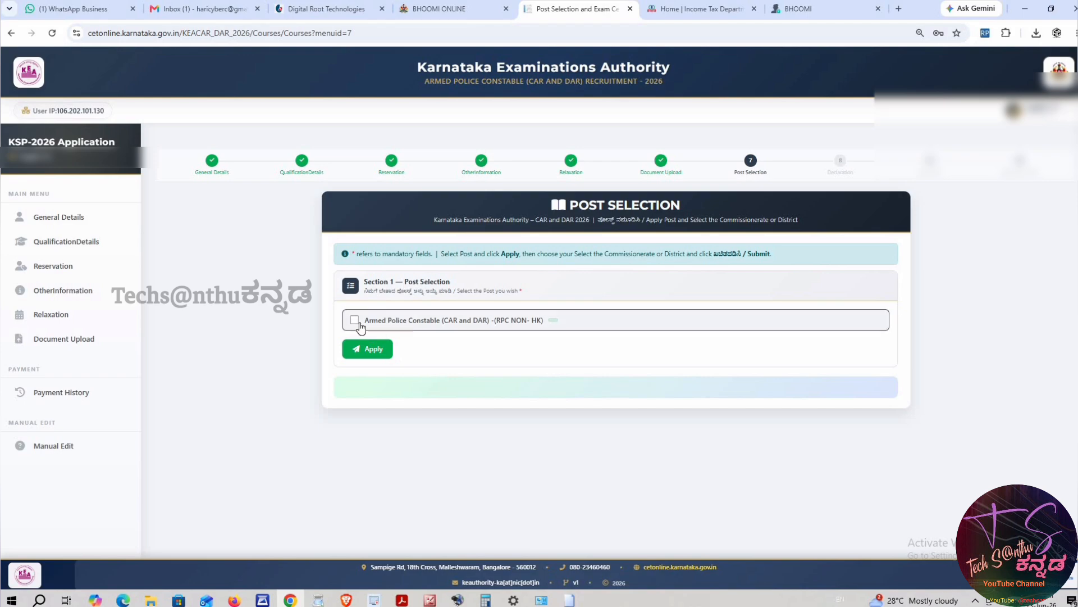
click(358, 321)
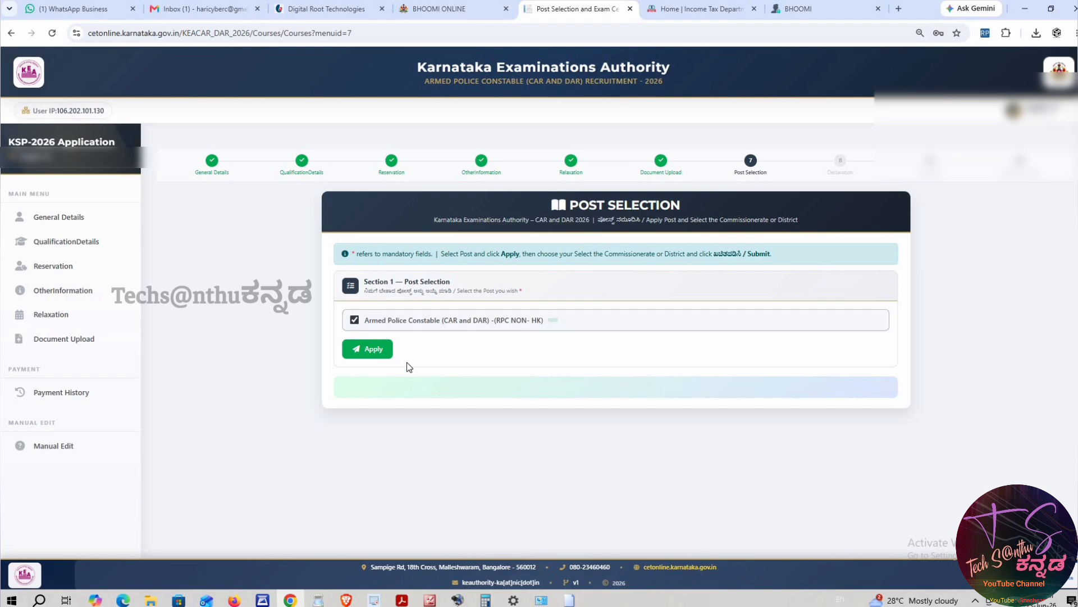
click(382, 351)
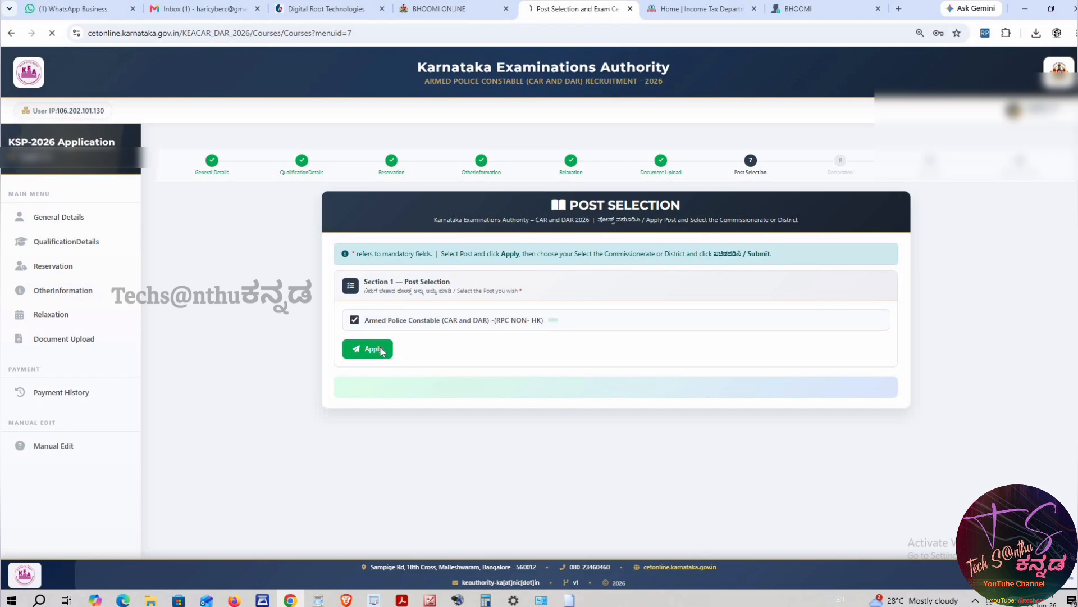
Submit Bengaluru City as the district and move on to Declaration.
scroll(466, 354, down, 2)
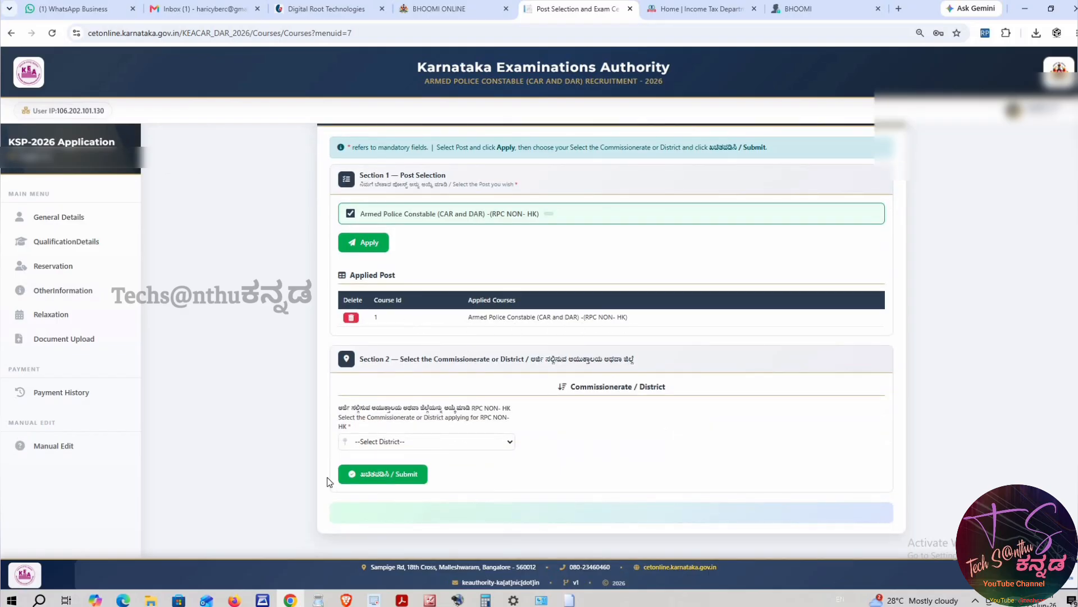
click(440, 443)
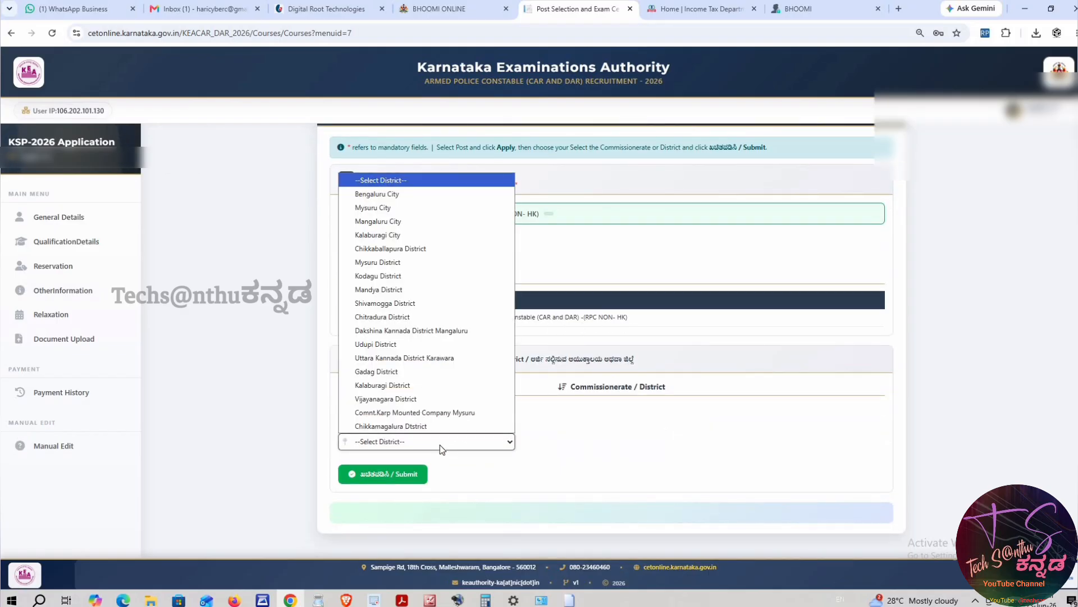
click(430, 193)
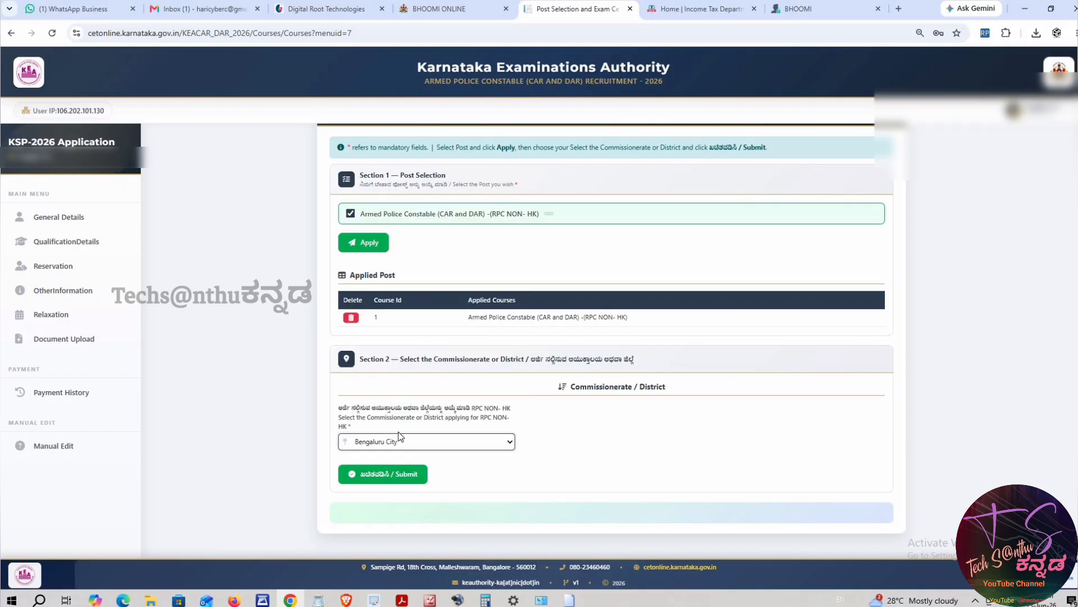
click(397, 478)
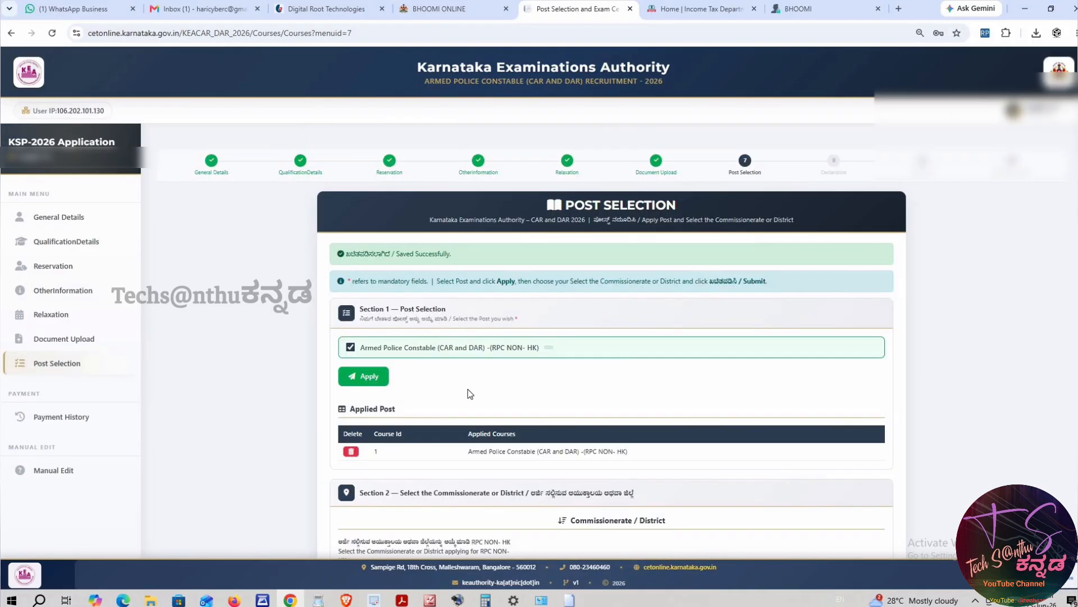
click(817, 506)
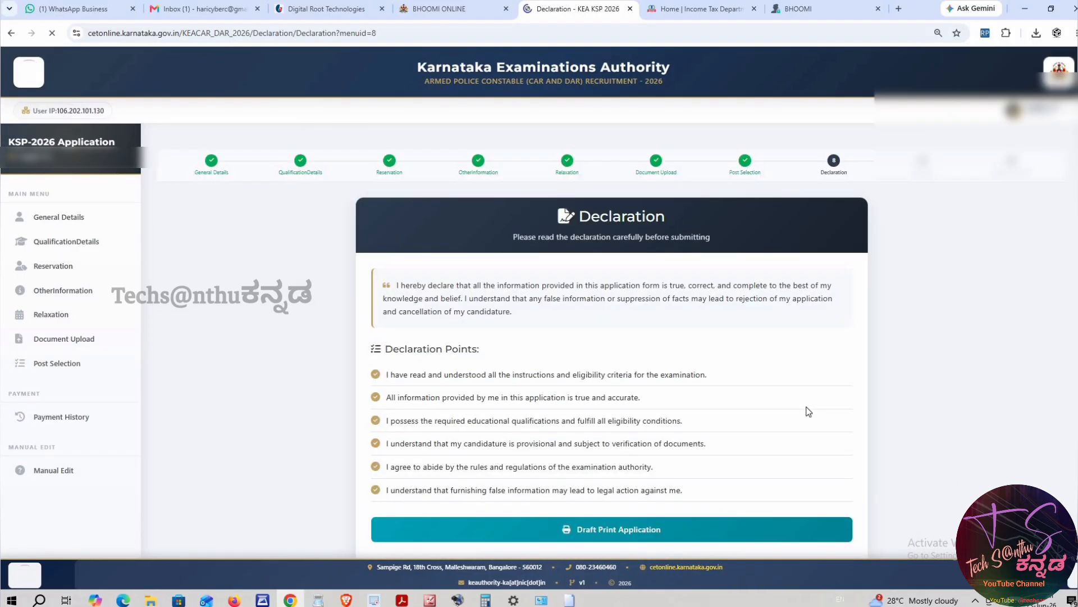
Download the draft application as a PDF, review it in Acrobat, and return to the Declaration page.
click(637, 529)
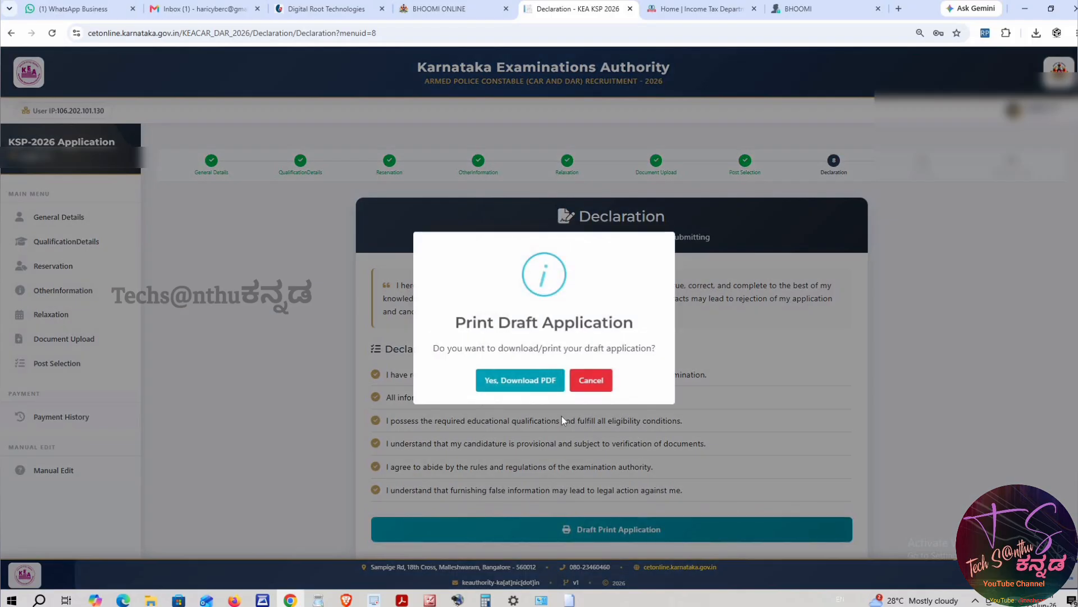
click(531, 379)
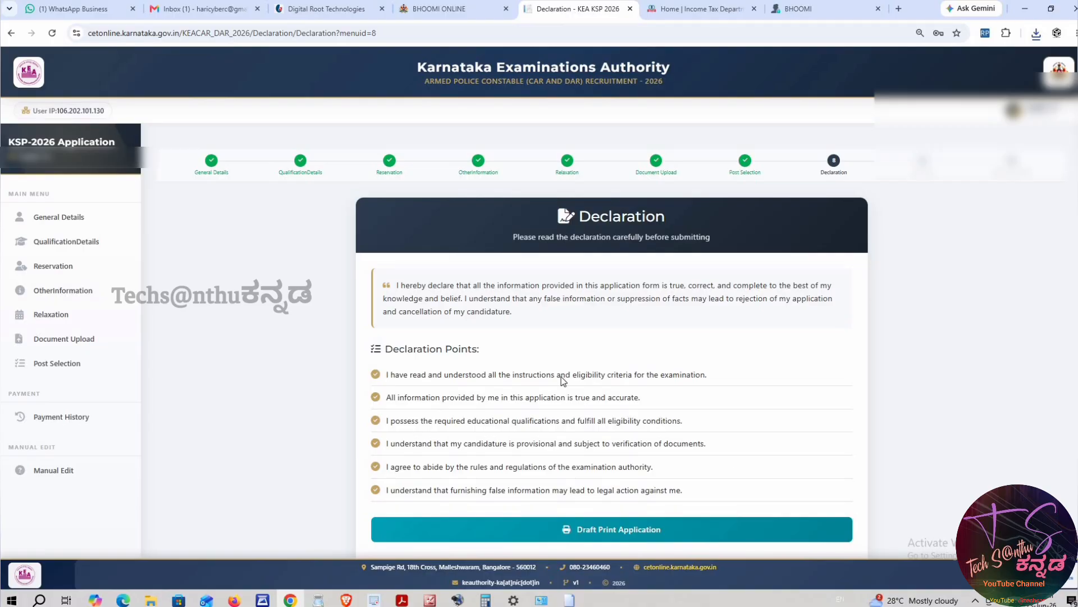
scroll(747, 358, down, 3)
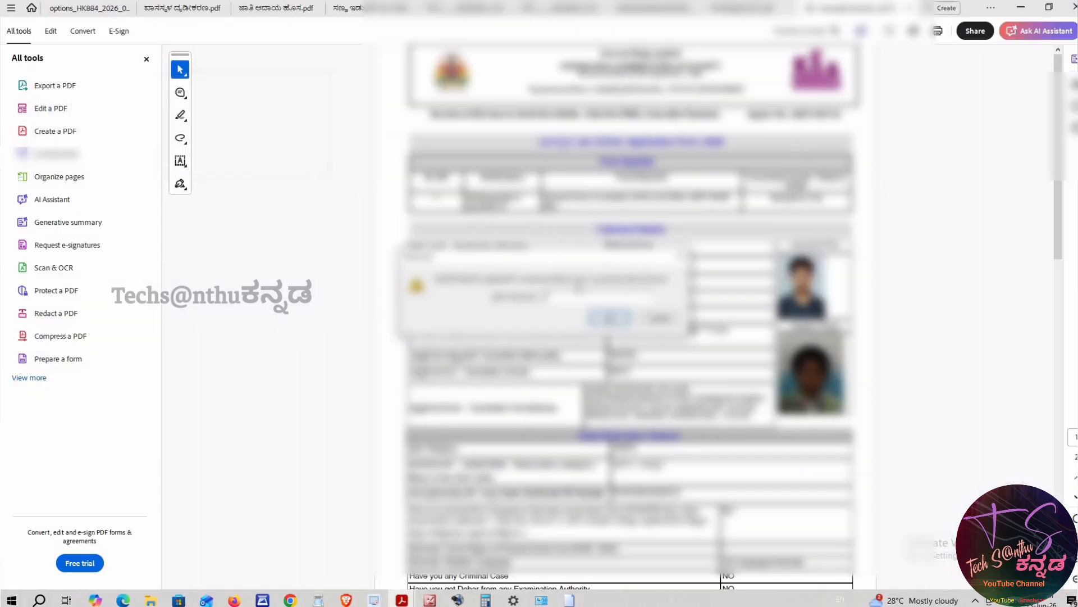
click(290, 600)
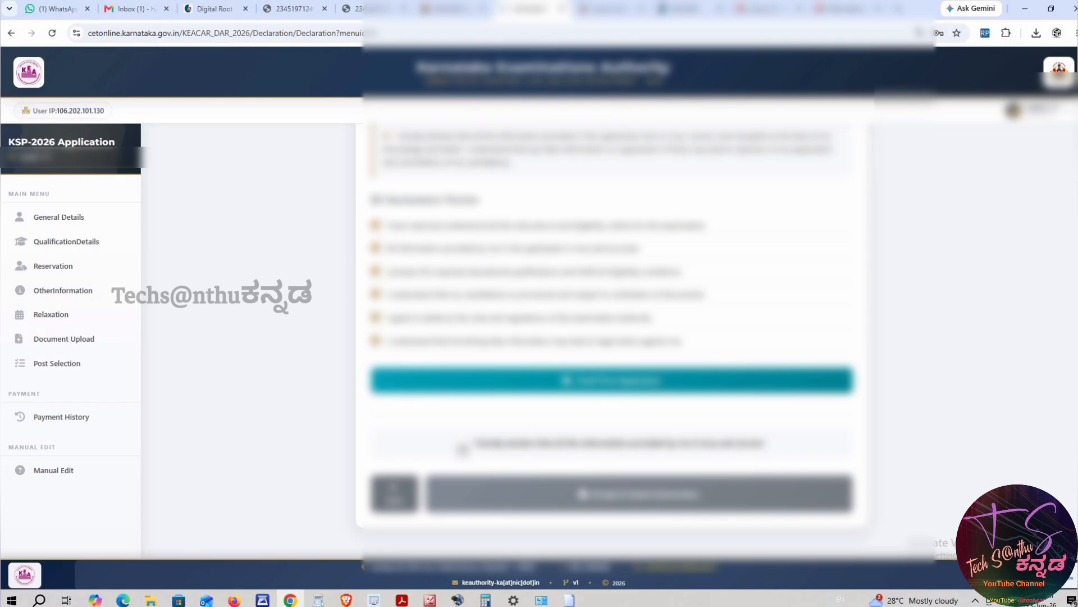
Accept and submit the declaration, then proceed to the Razorpay gateway for the application fee.
click(463, 443)
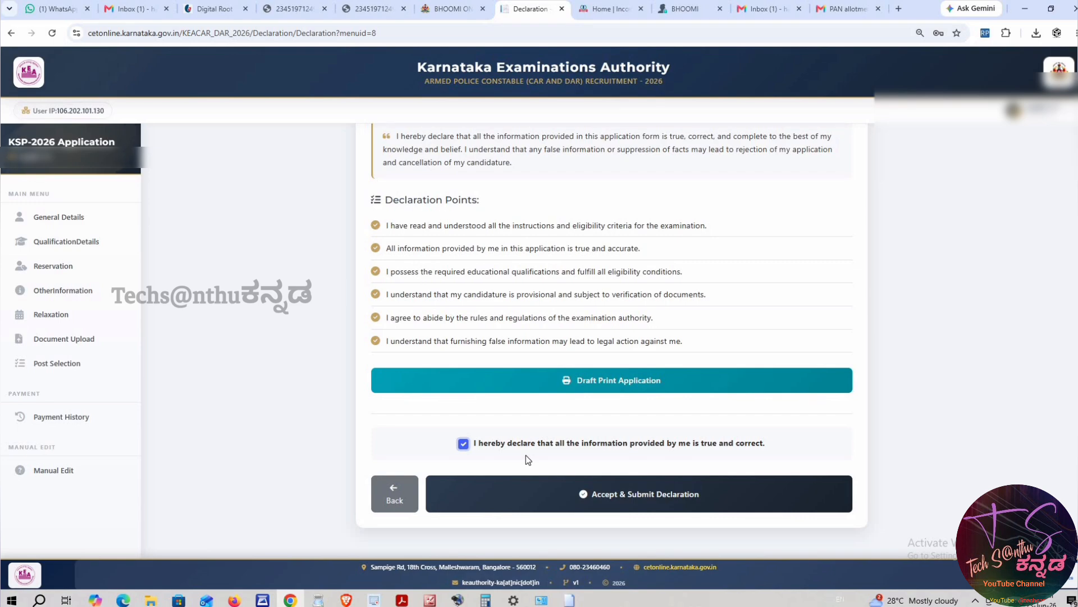
click(633, 496)
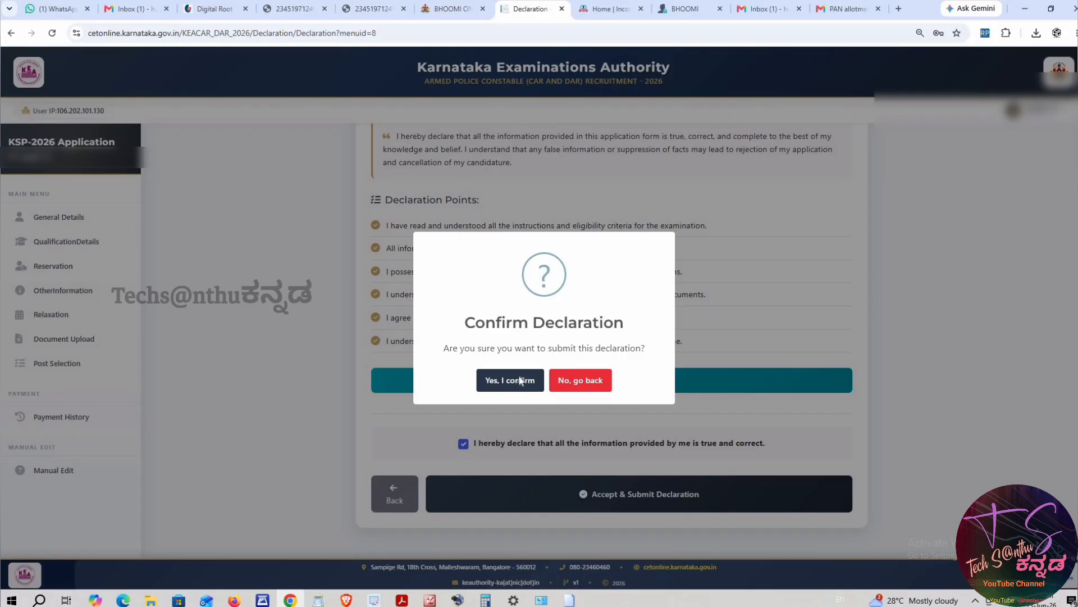
click(518, 378)
click(551, 380)
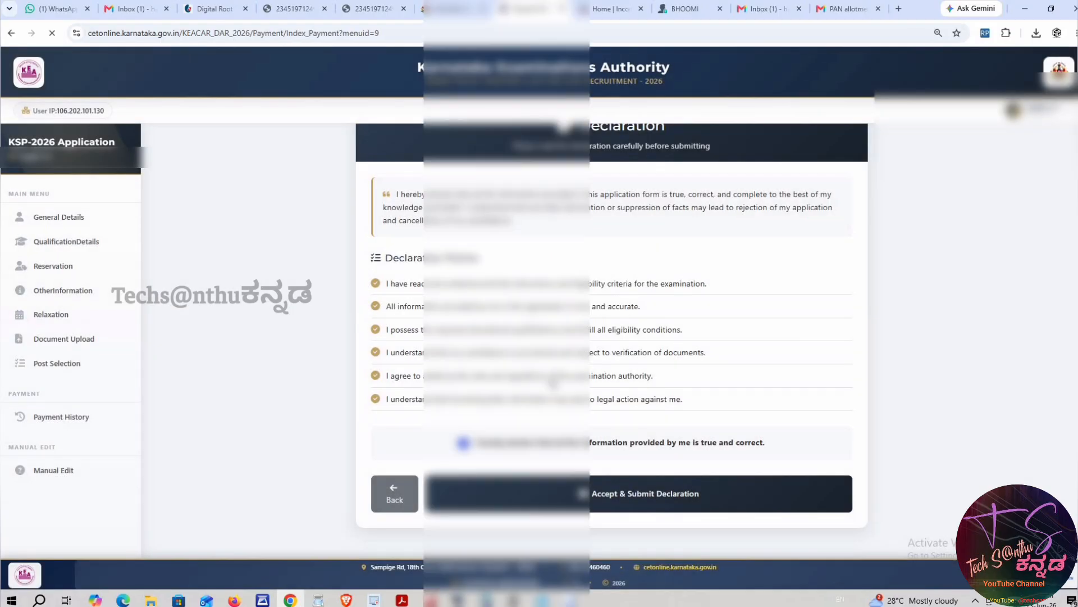
click(389, 415)
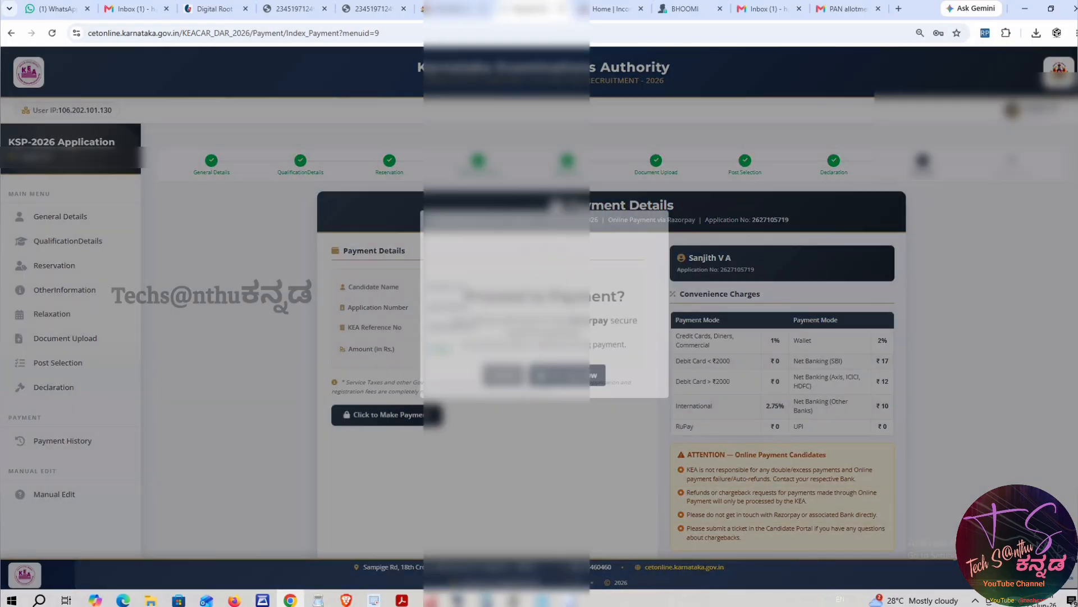
click(570, 393)
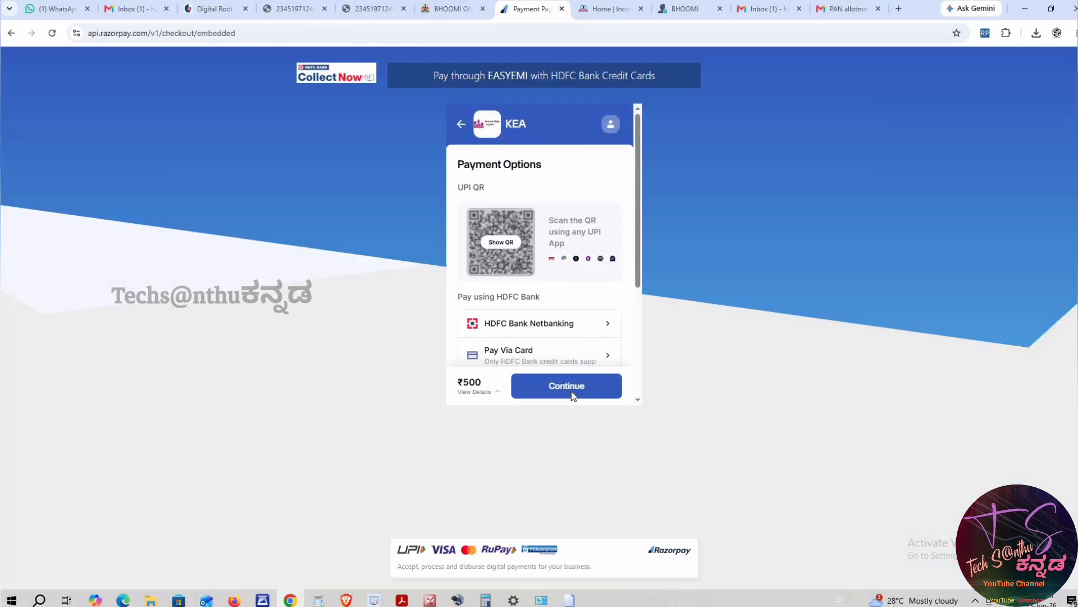
Bring up the Razorpay UPI QR code and pay the ₹500 application fee.
click(572, 393)
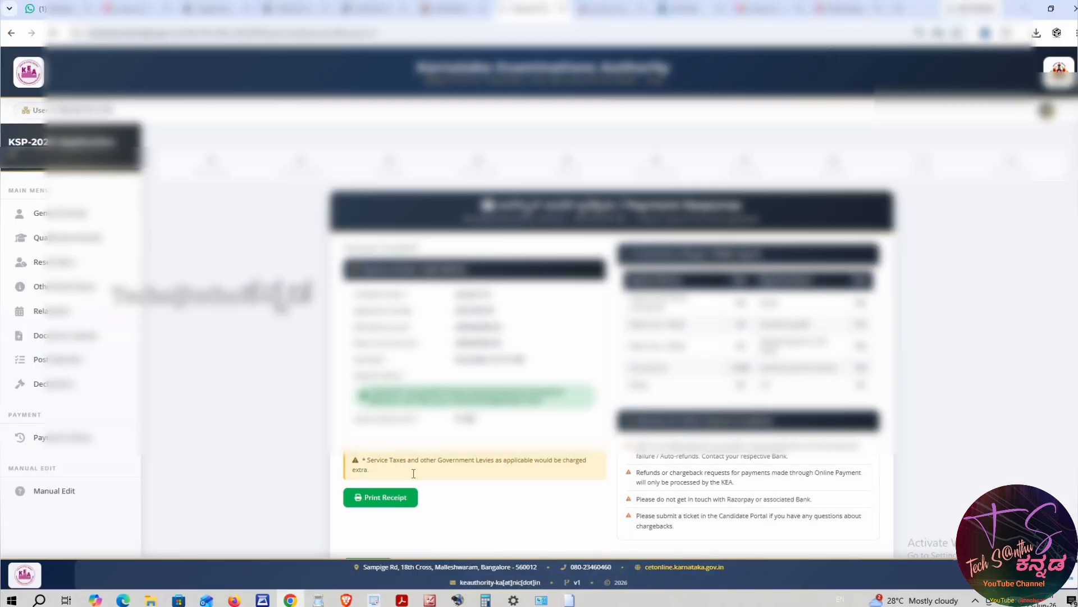
Print the fee payment receipt after selecting a print destination.
click(390, 494)
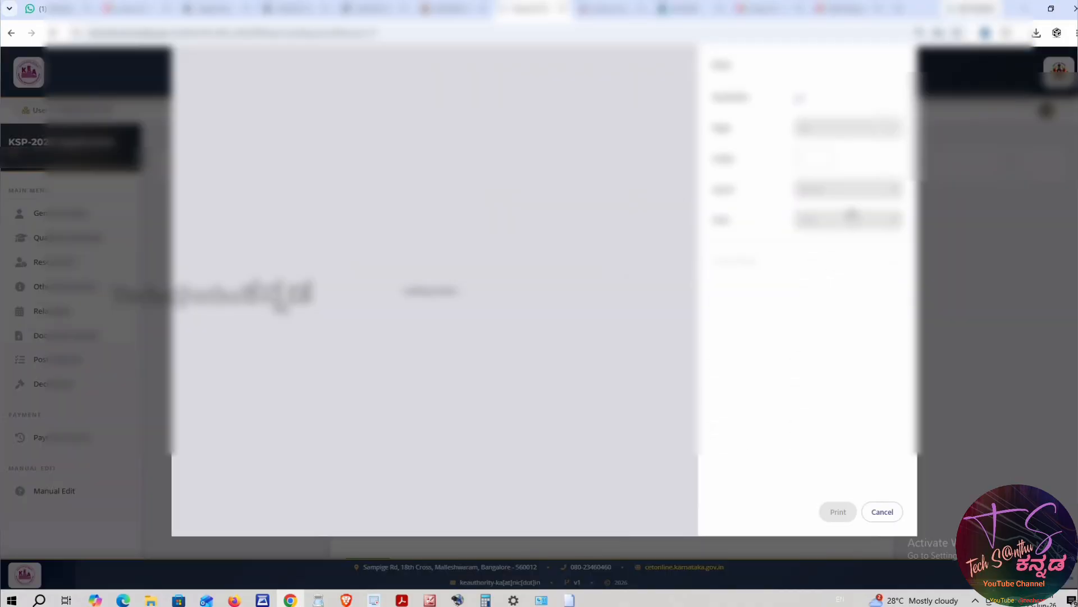
click(877, 100)
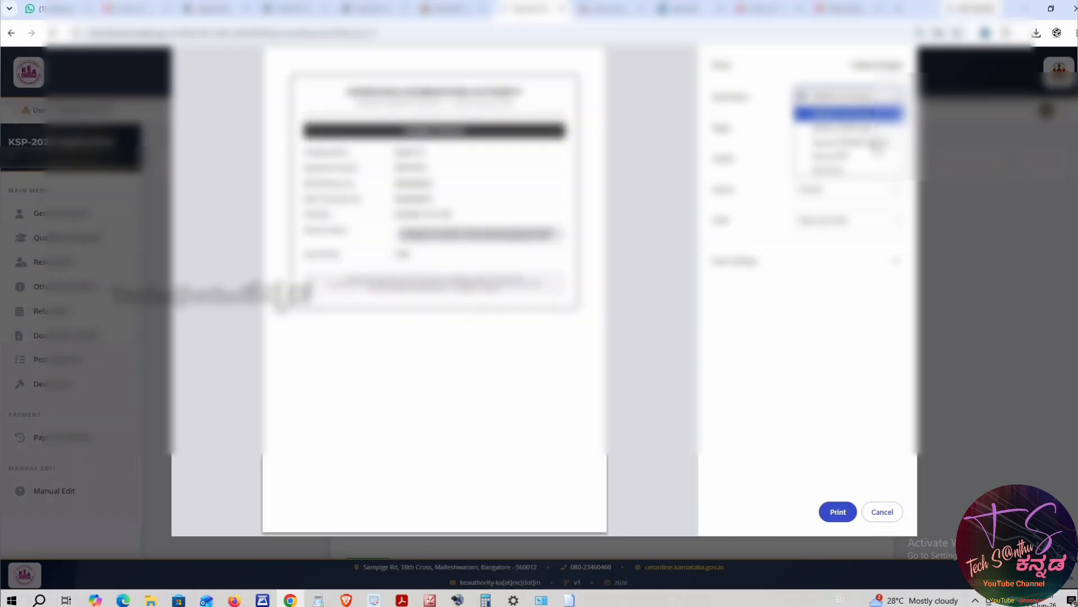
click(876, 145)
click(882, 262)
click(838, 511)
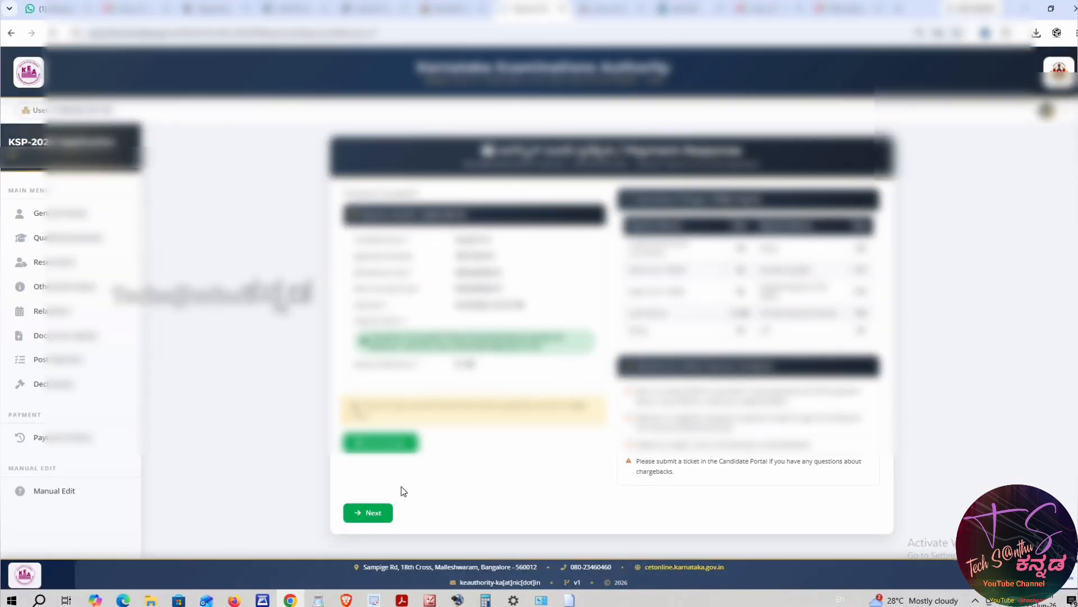
On the login page, enter the registration number, account password and captcha, then attempt login.
click(372, 512)
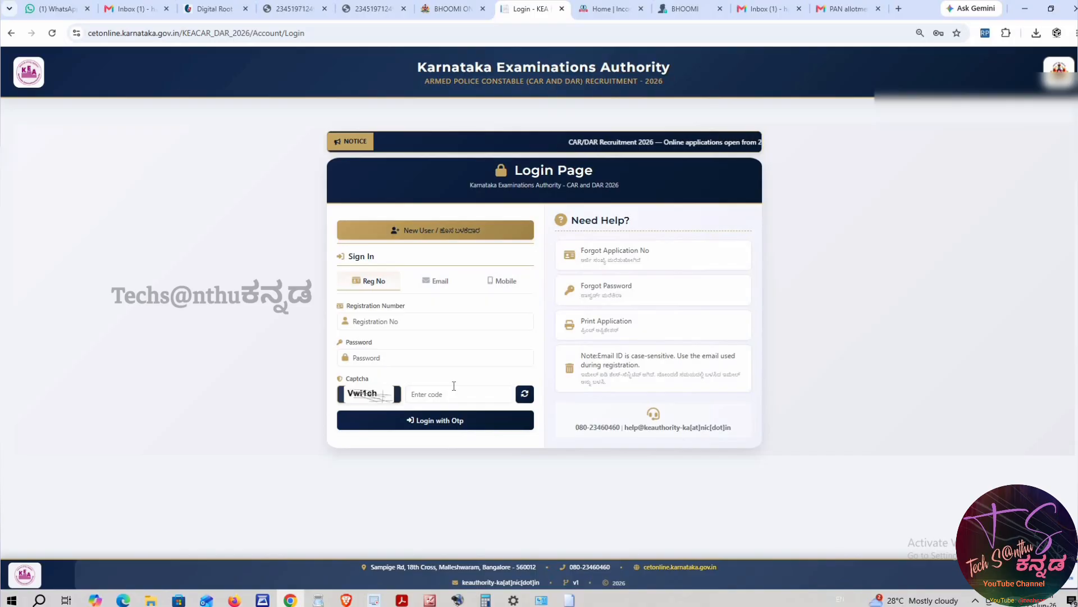
text(26)
text(27)
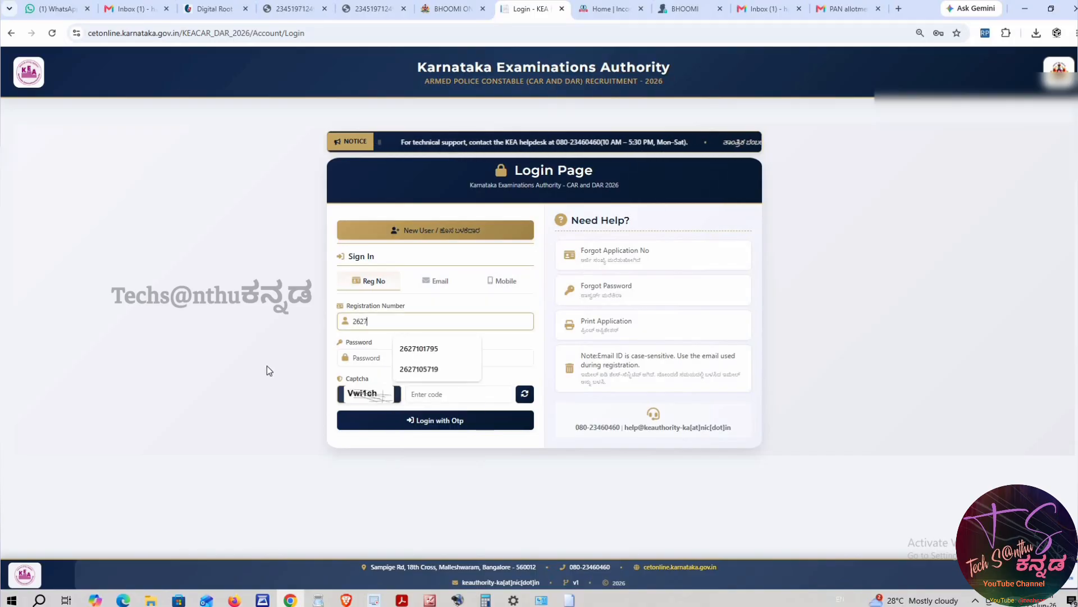
key(BackSpace)
key(BackSpace)
key(BackSpace)
key(BackSpace)
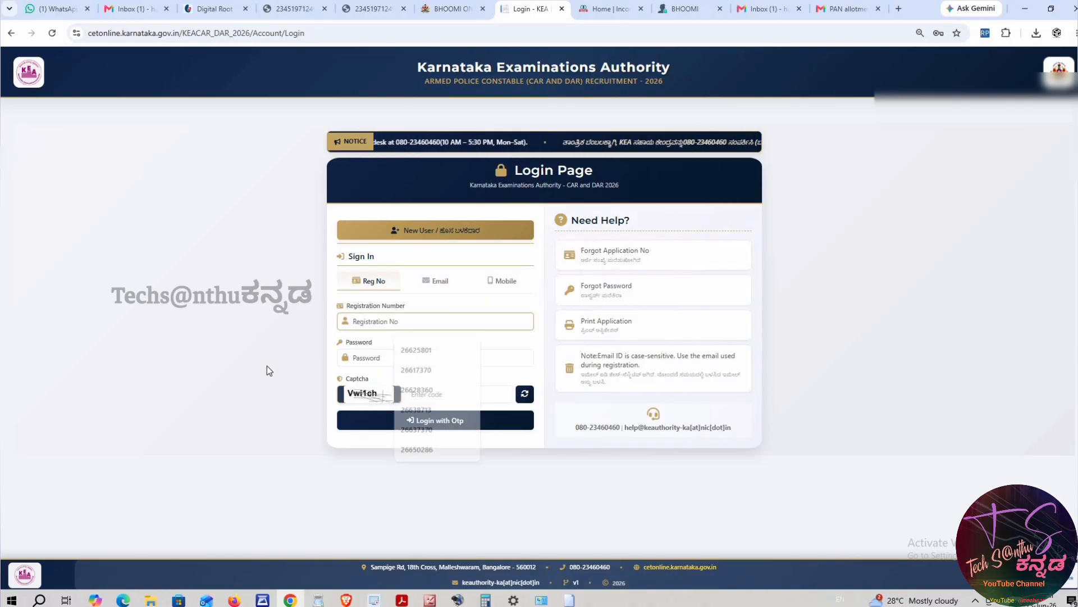
key(ctrl+v)
key(ctrl+a)
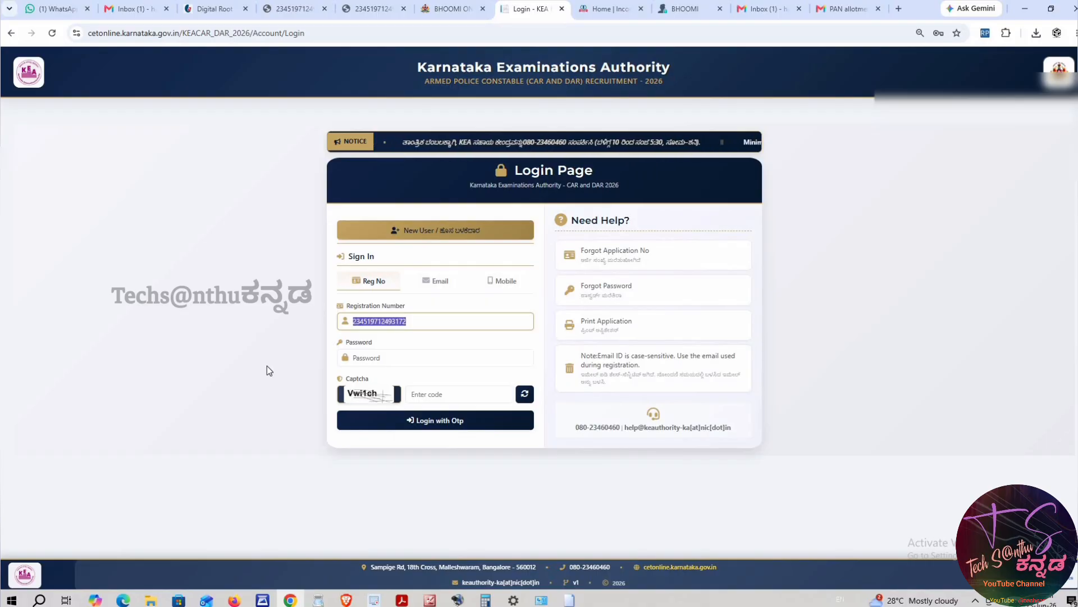
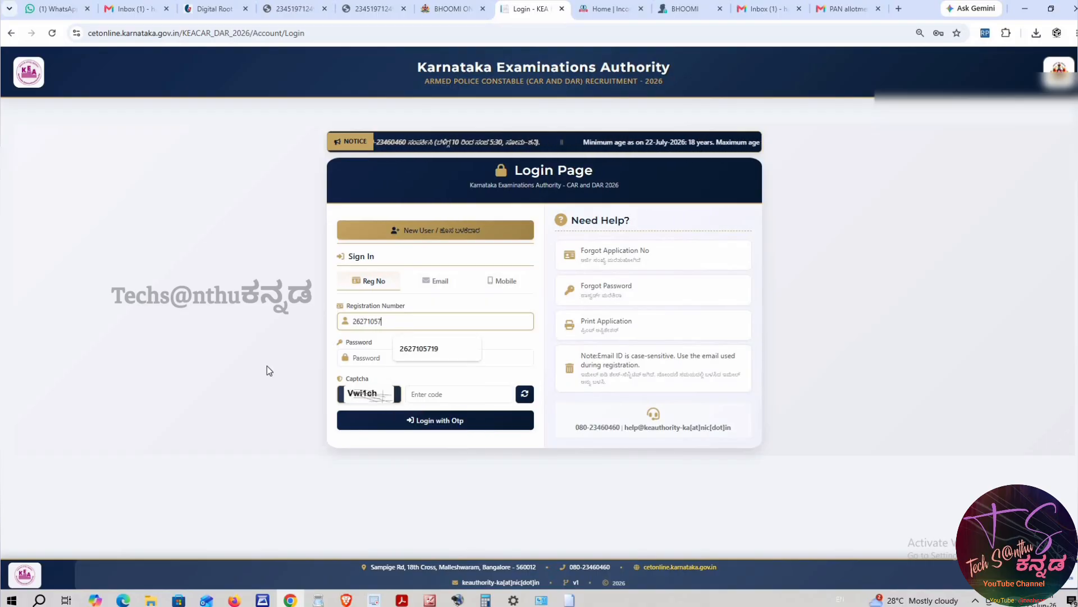
key(Down)
key(Tab)
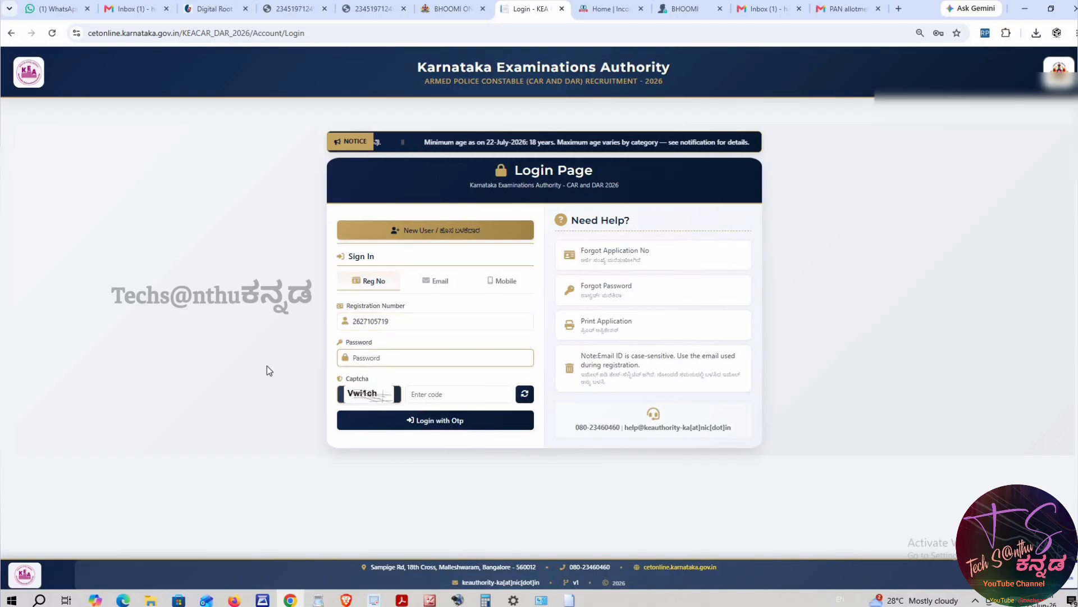
text(**********)
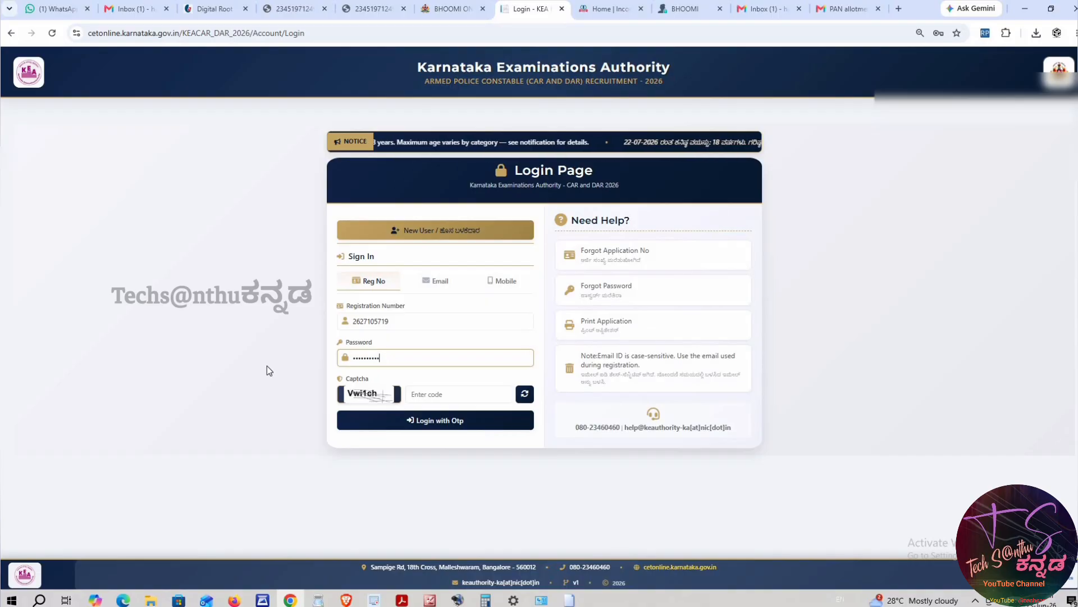
key(Tab)
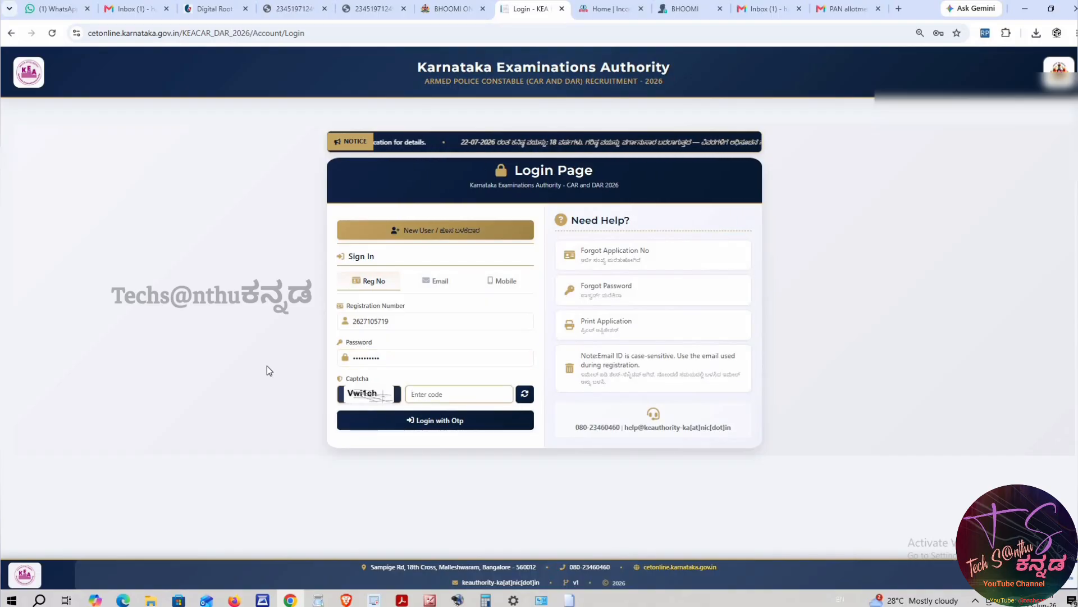
text(Ww)
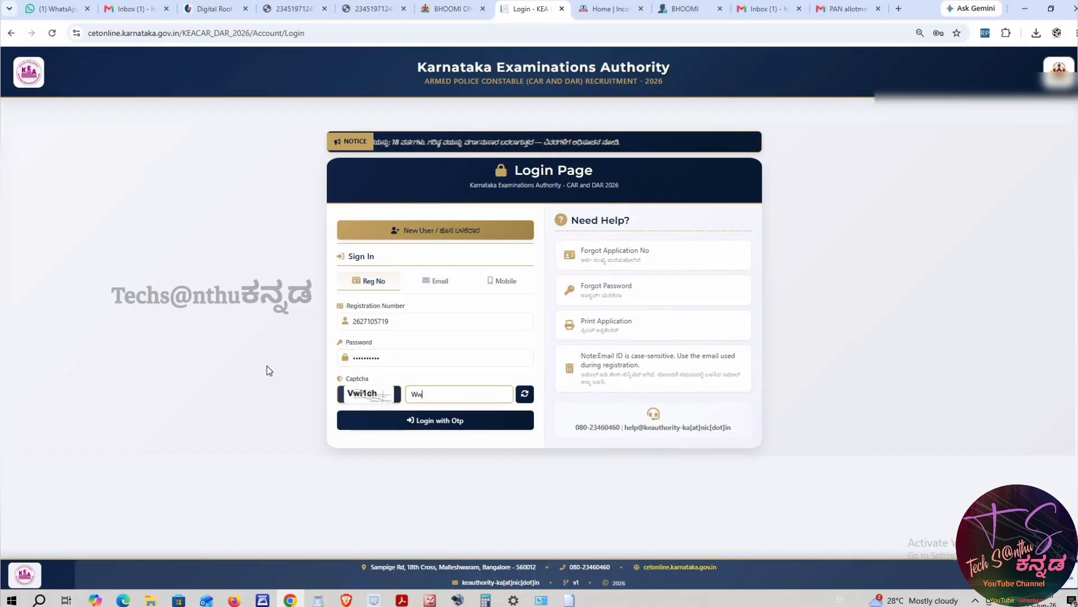
text(i1c)
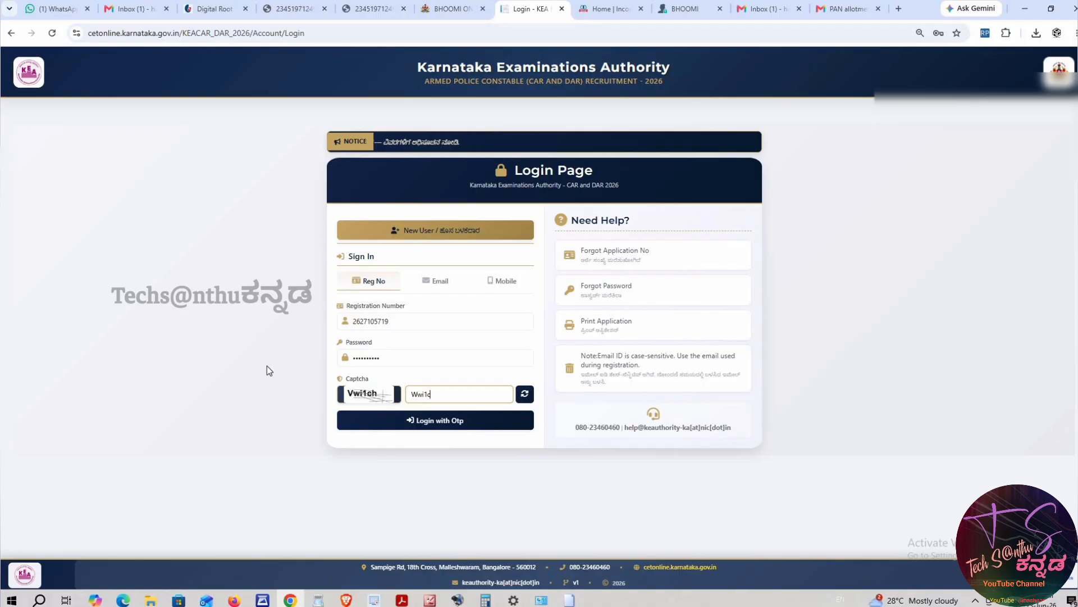
text(h)
click(467, 422)
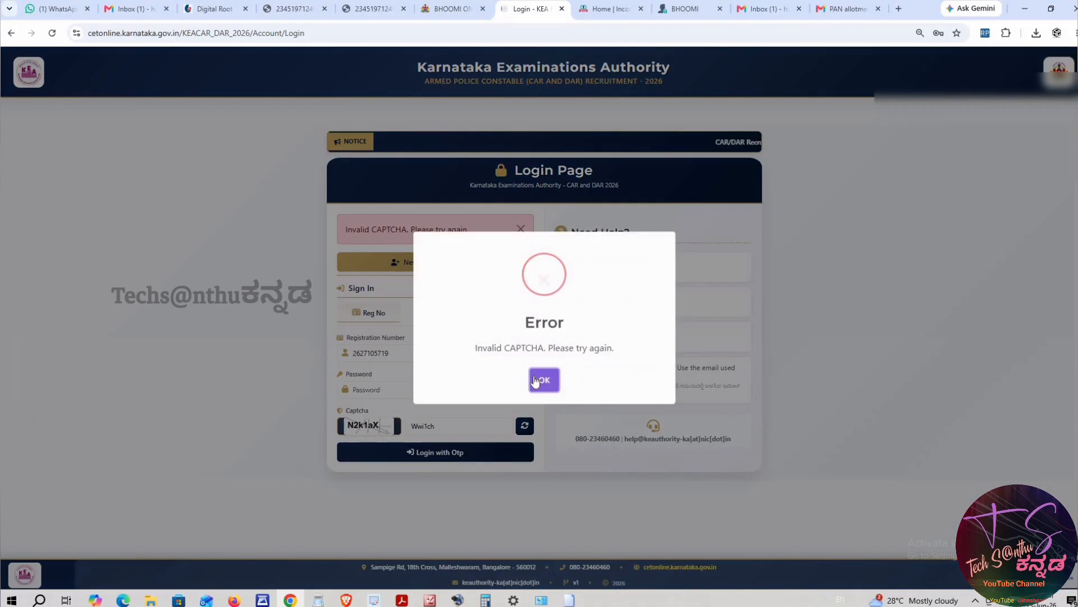
After the invalid captcha error, re-enter the password and a new captcha and log in again.
click(535, 381)
click(449, 394)
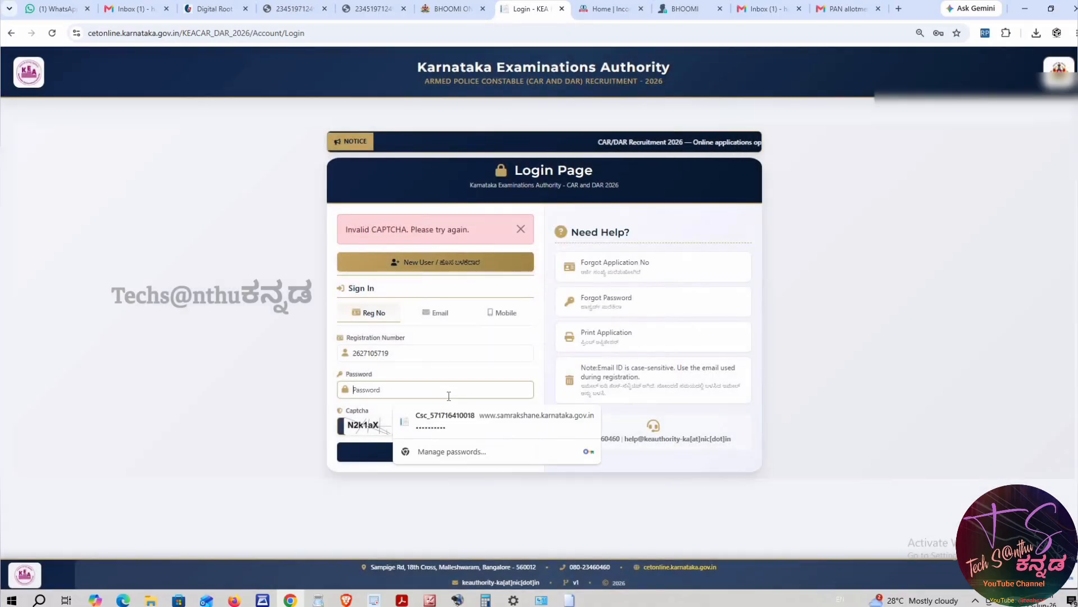
text(••••••••••)
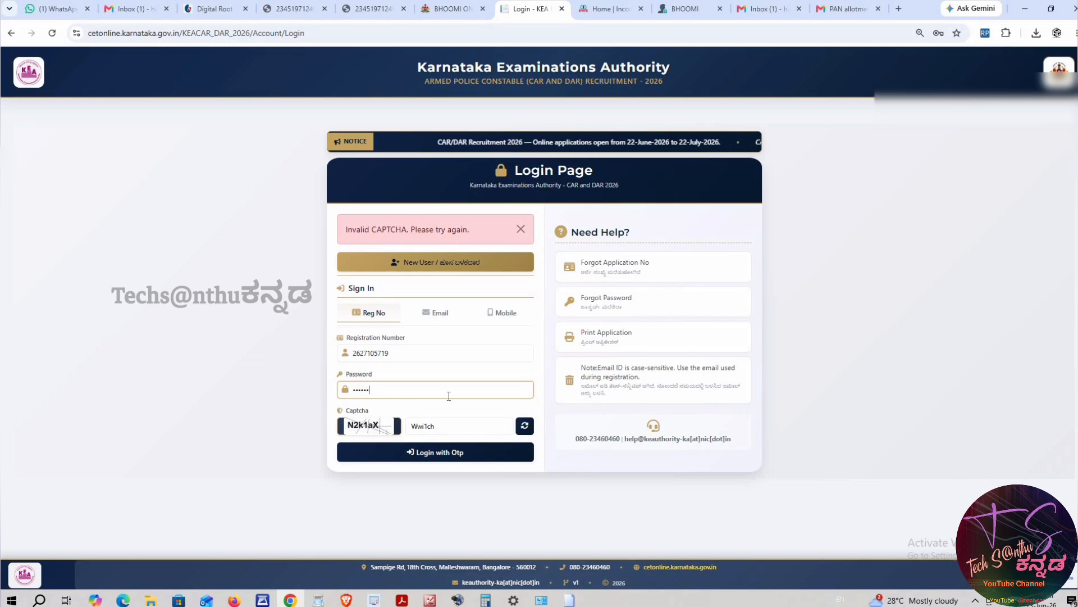
key(Tab)
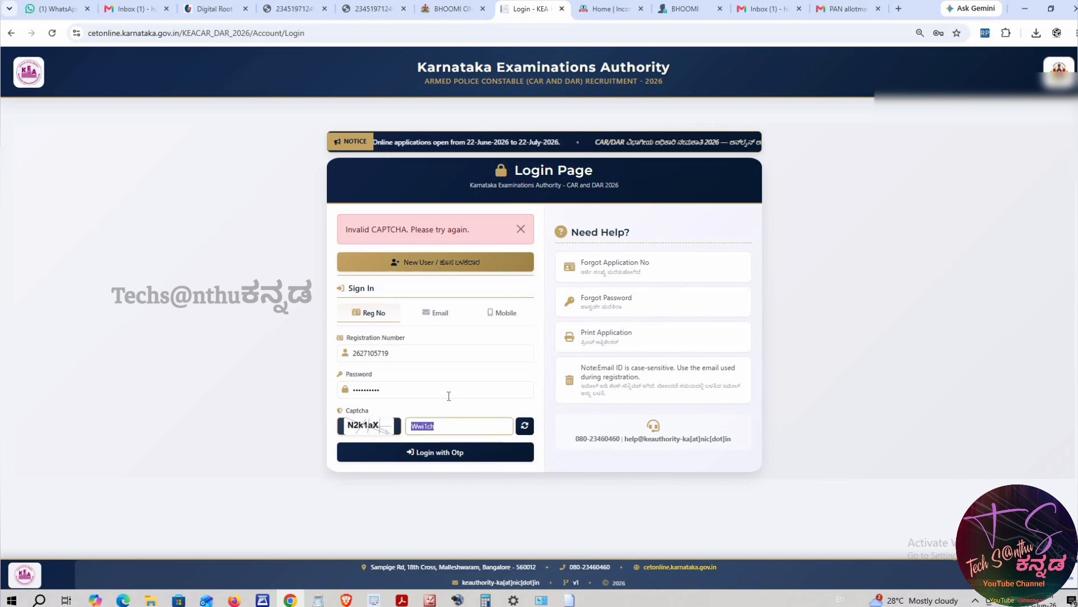
text(N21aX)
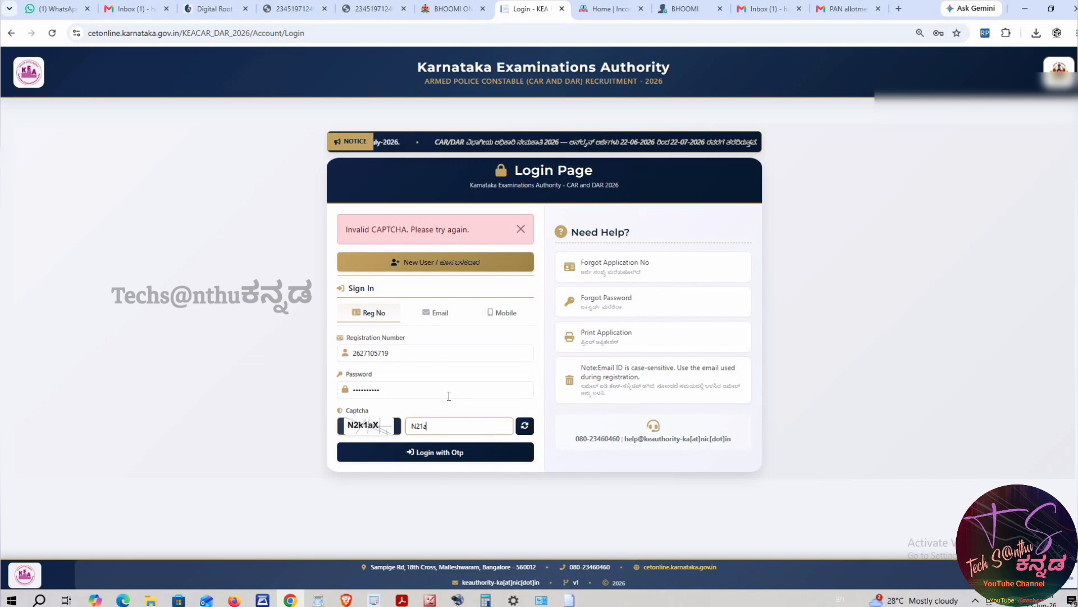
click(468, 451)
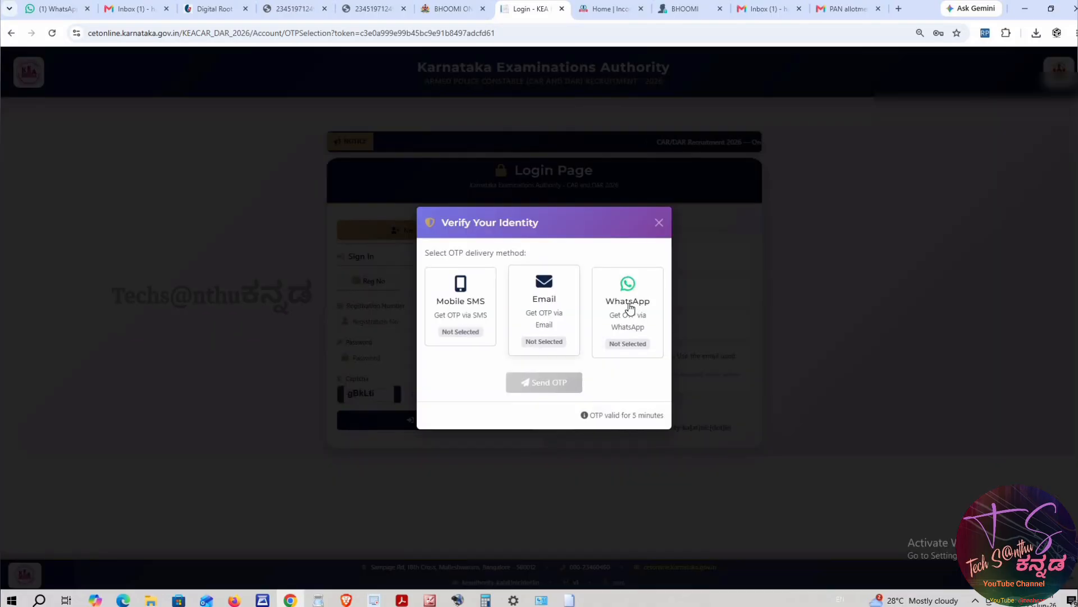
Receive the one-time code via WhatsApp and verify it to finish signing in.
click(628, 309)
click(548, 385)
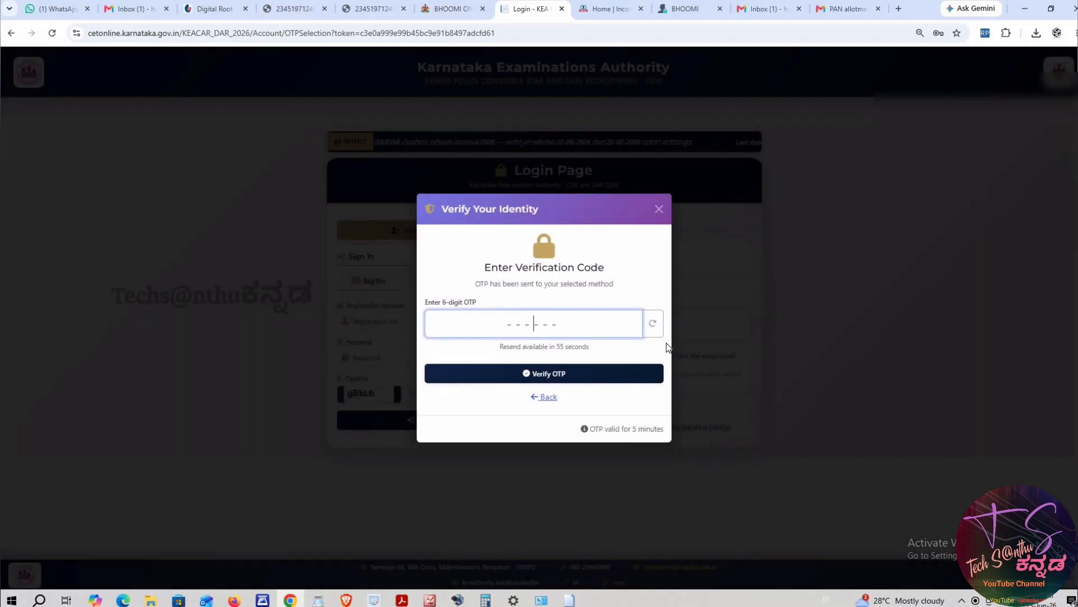
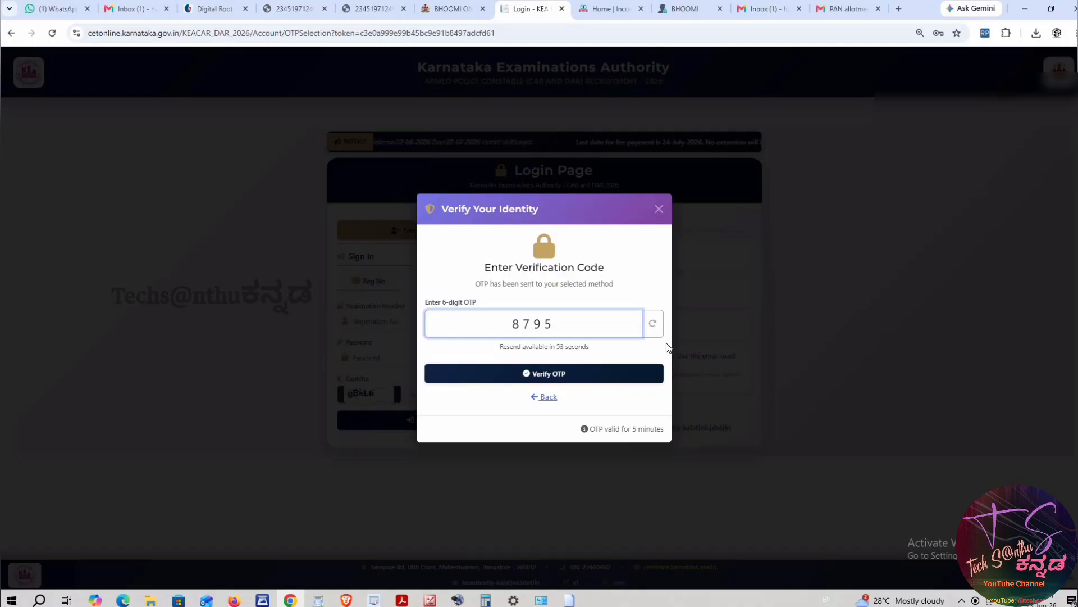
click(582, 377)
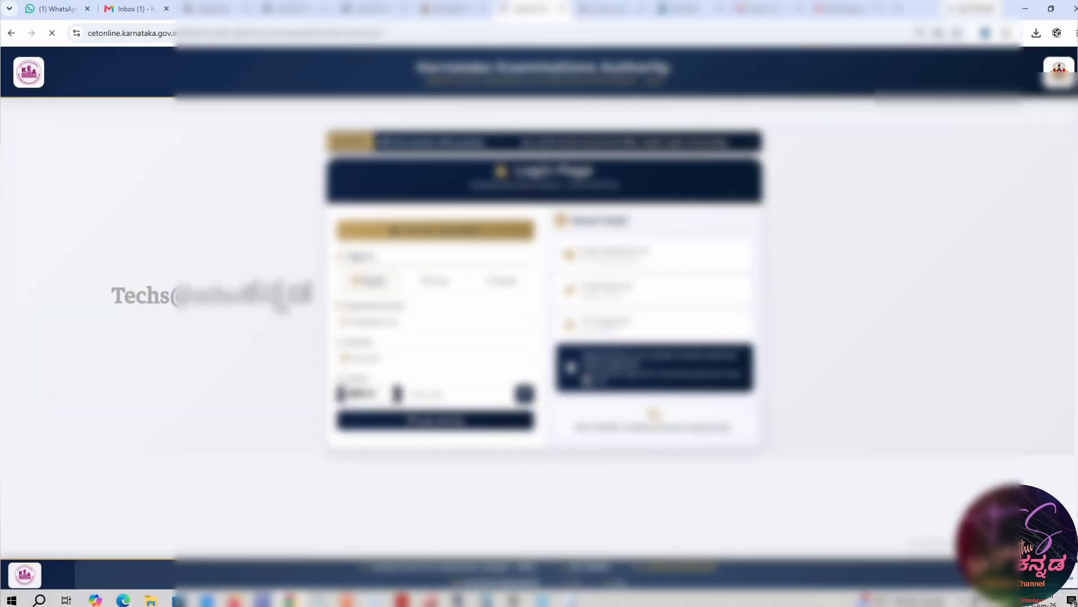
Review the application's payment history.
scroll(612, 331, down, 2)
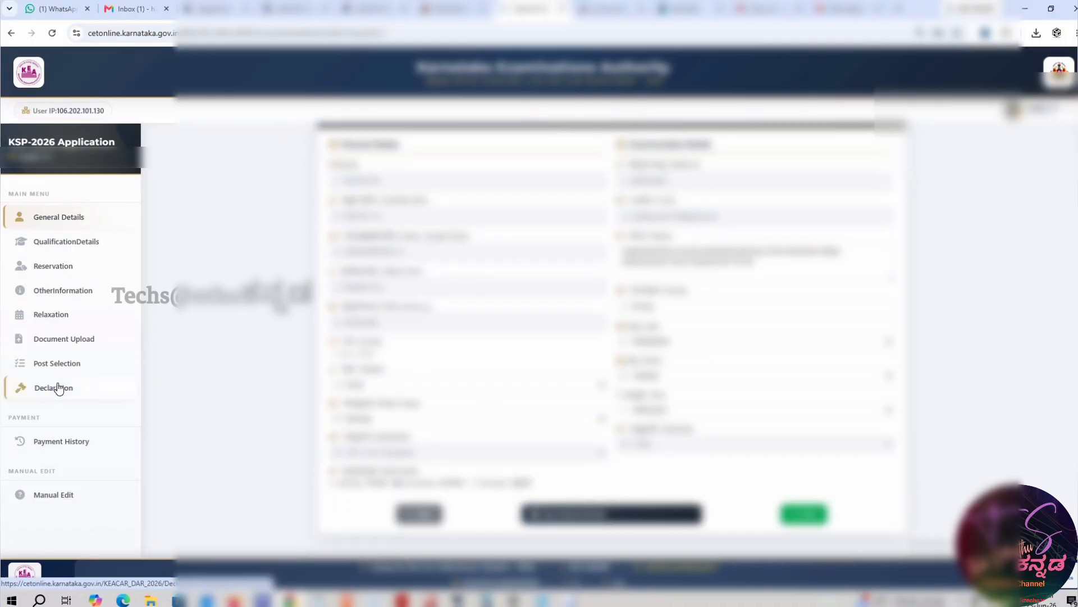
click(71, 450)
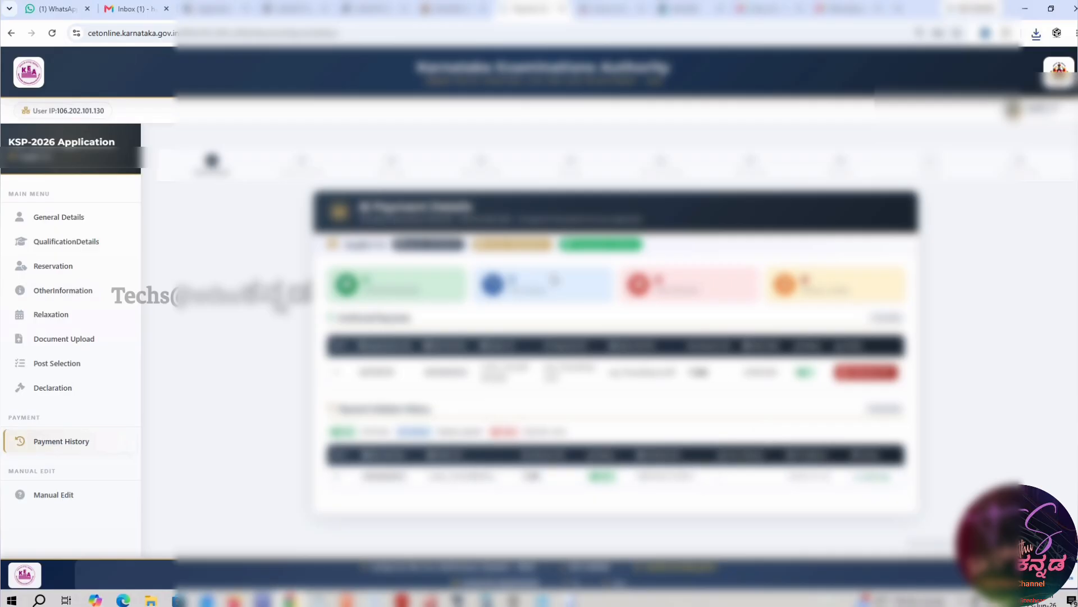
click(56, 495)
From the Declaration page, continue to Print Application and generate the final application PDF.
click(68, 394)
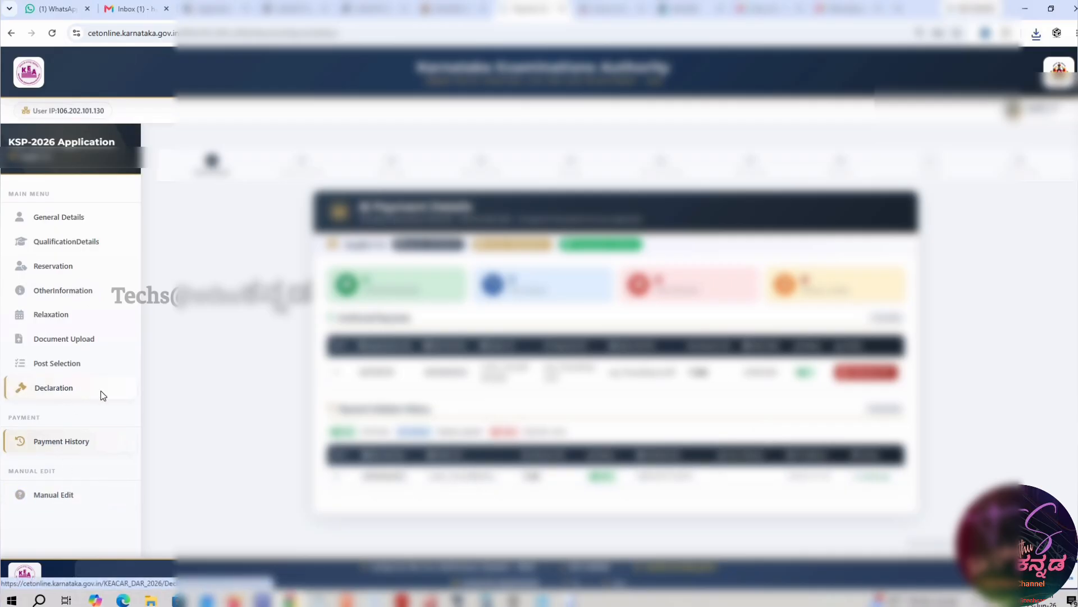
scroll(582, 378, down, 3)
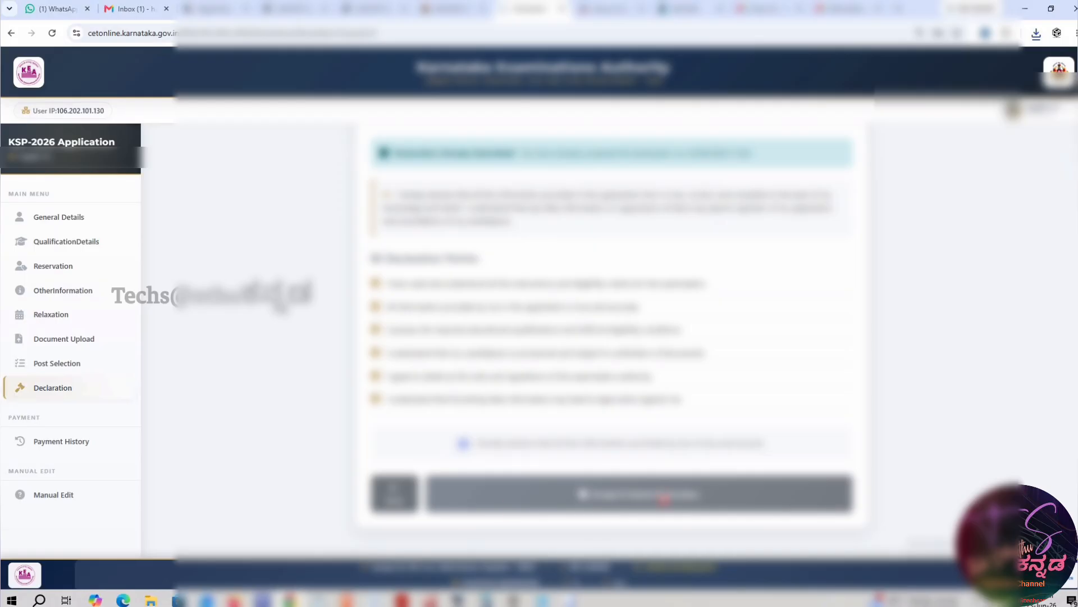
click(431, 506)
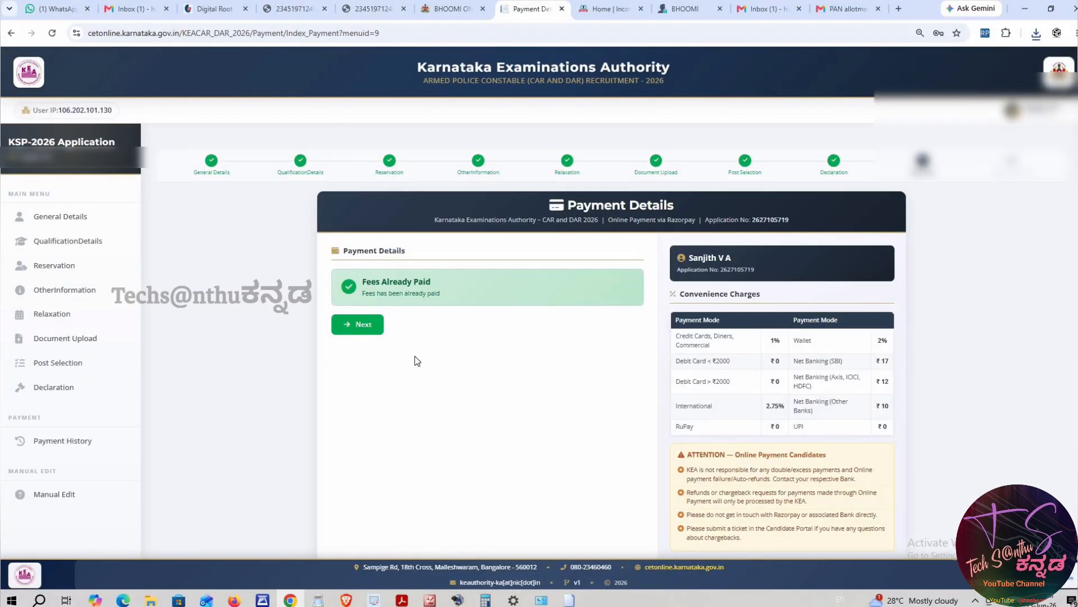
click(365, 325)
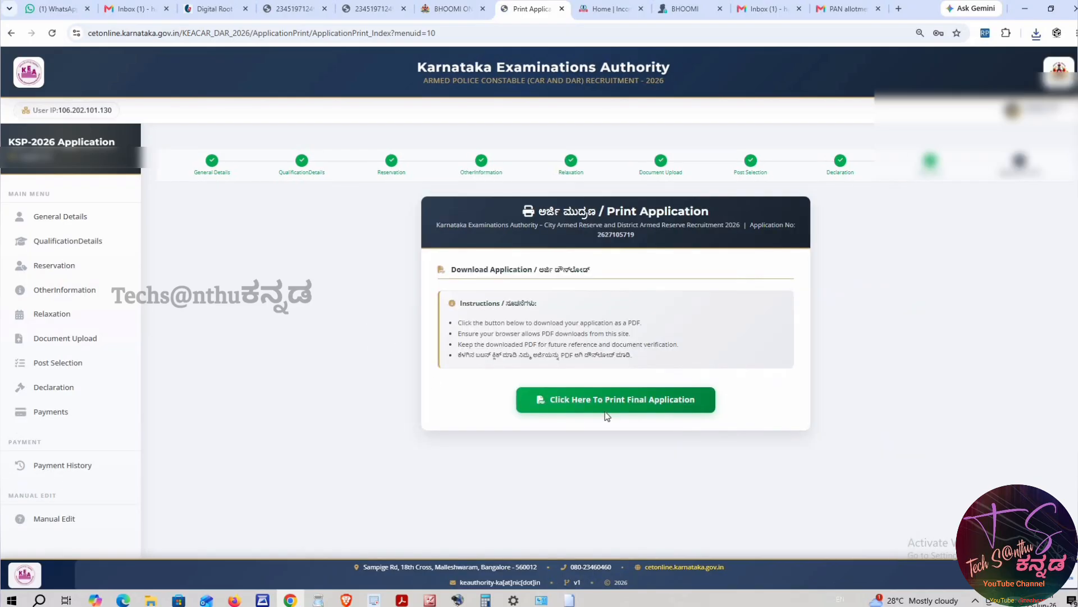
click(623, 400)
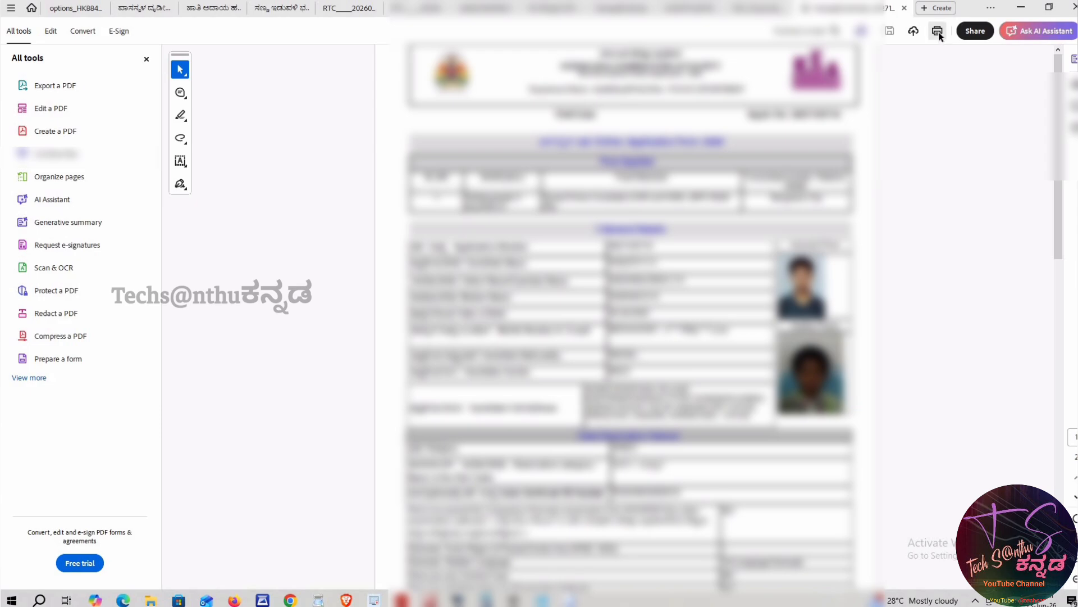
Print the final application PDF on the EPSON printer.
click(938, 31)
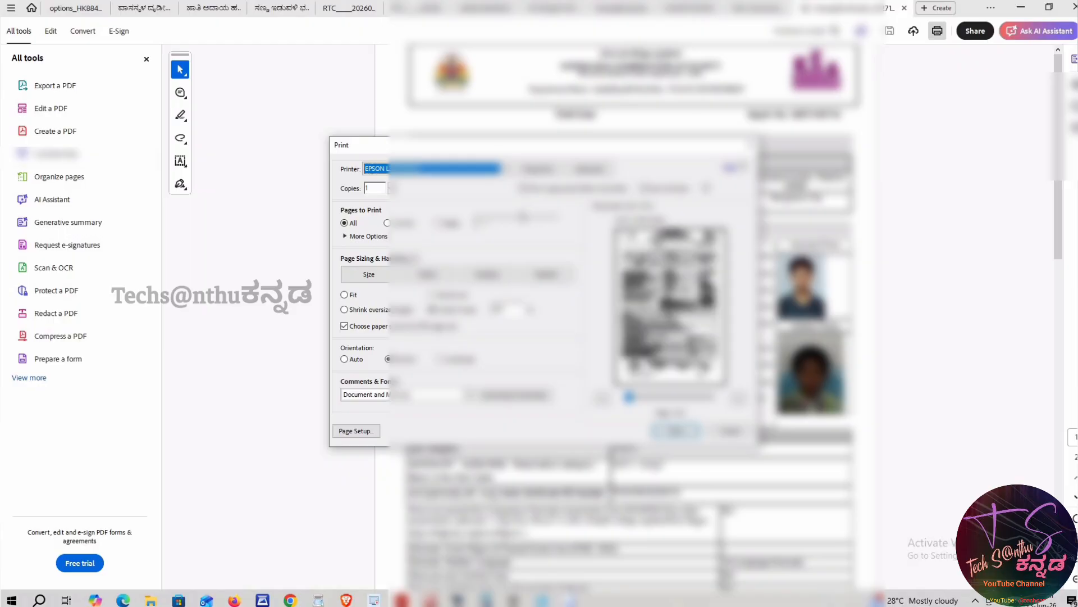
click(458, 169)
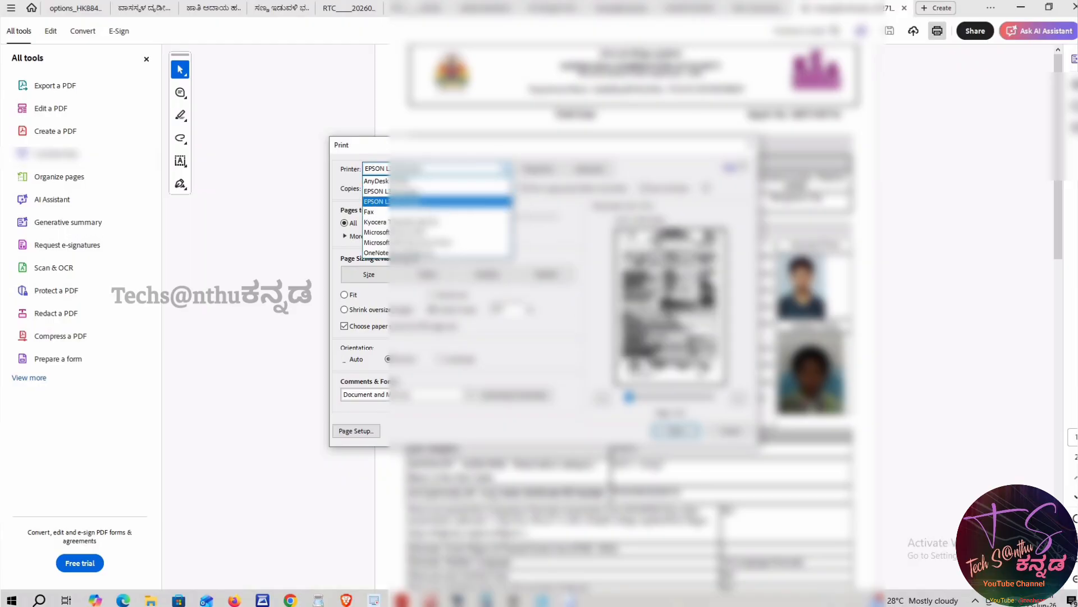
key(Return)
key(Return)
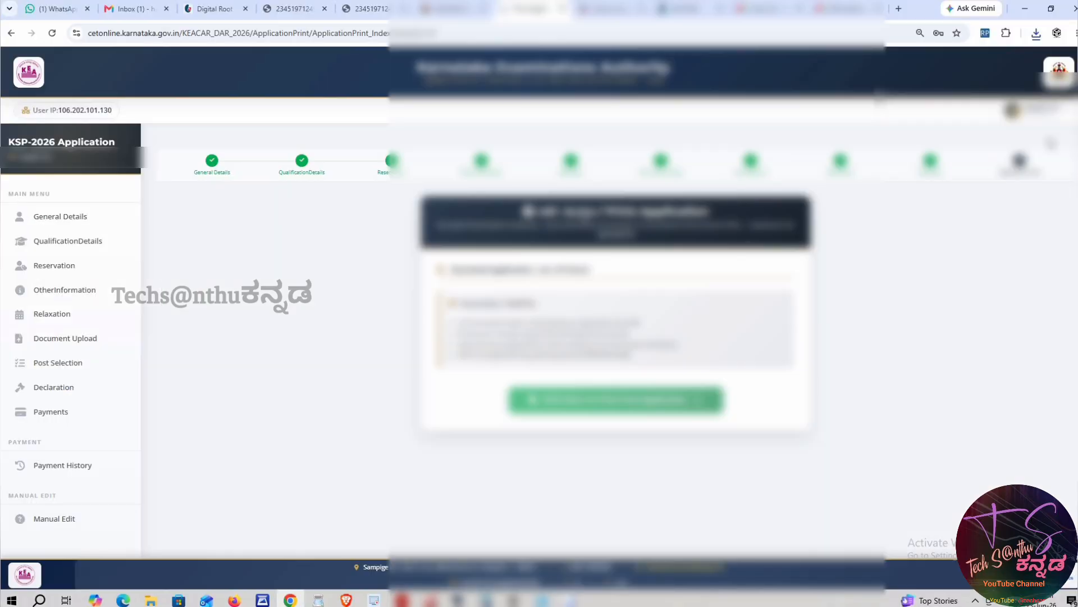
Log out through the profile avatar menu and confirm Yes.
click(1039, 112)
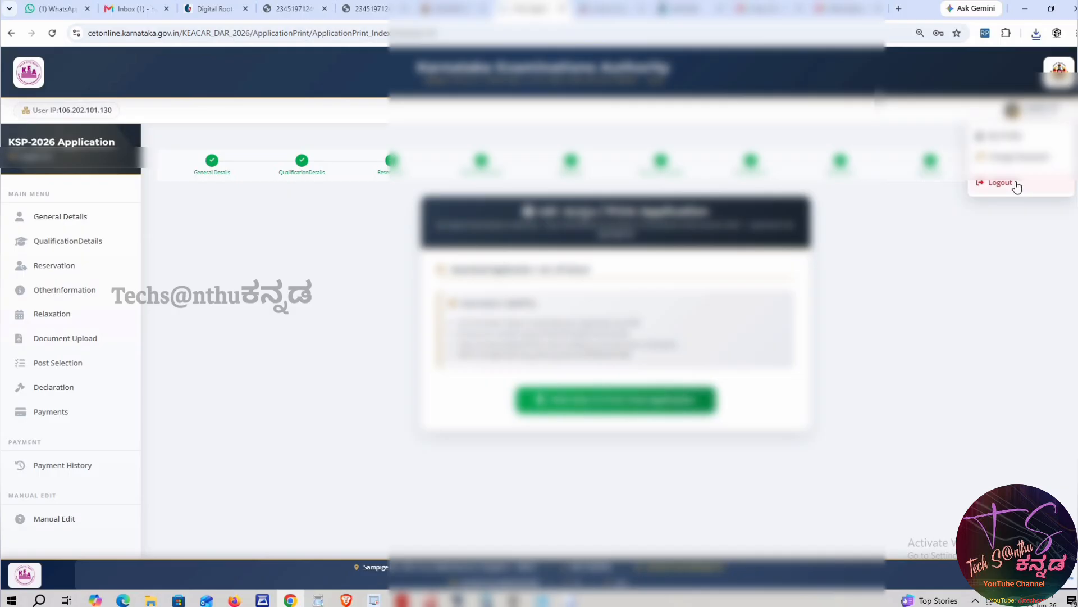
click(1017, 185)
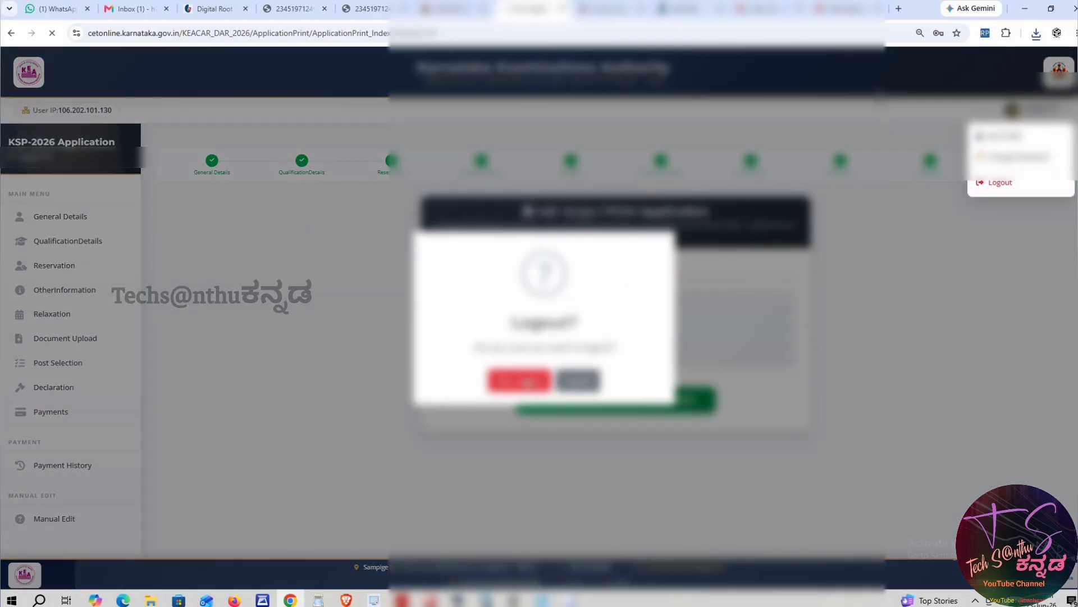
click(528, 382)
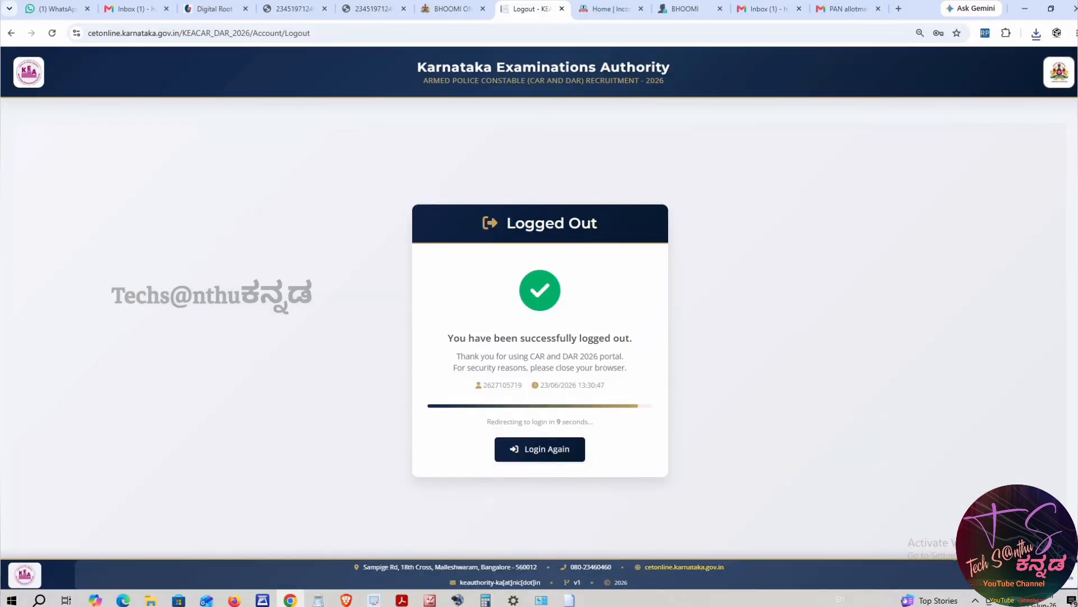